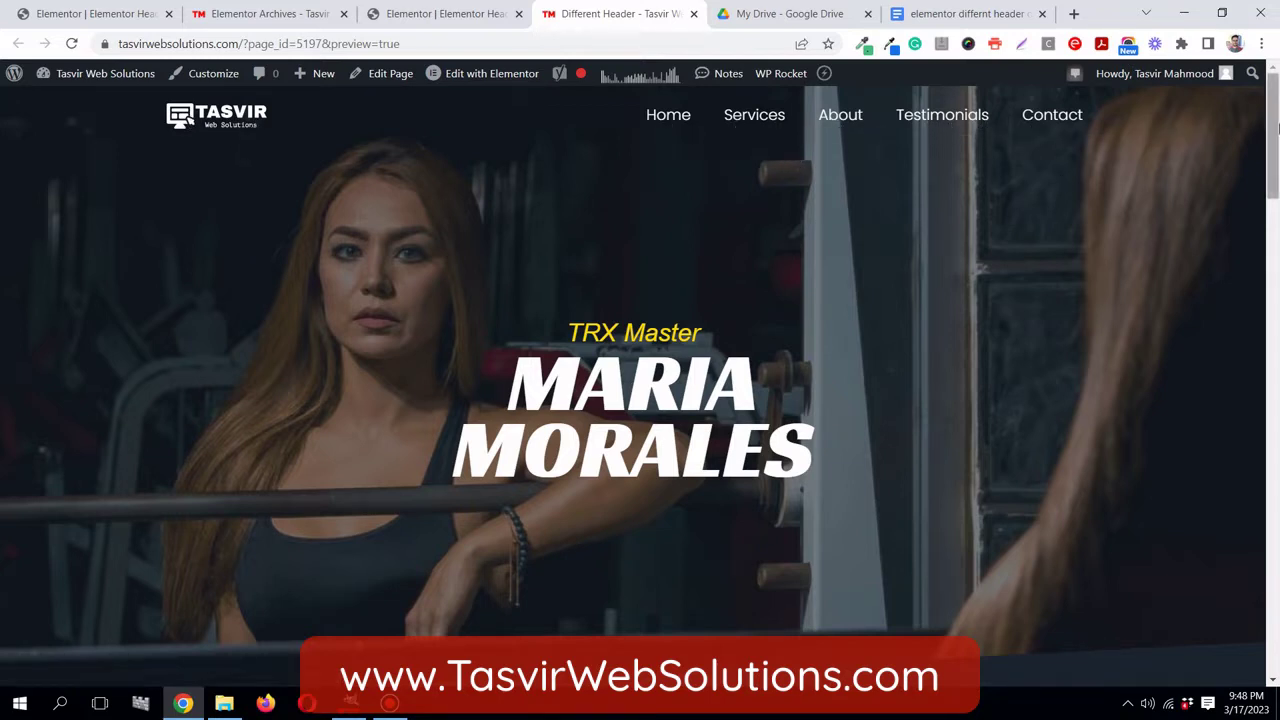
- Examine how the header of the Different Header preview page changes between the page top and further down
scroll(1277, 126, "down", 2)
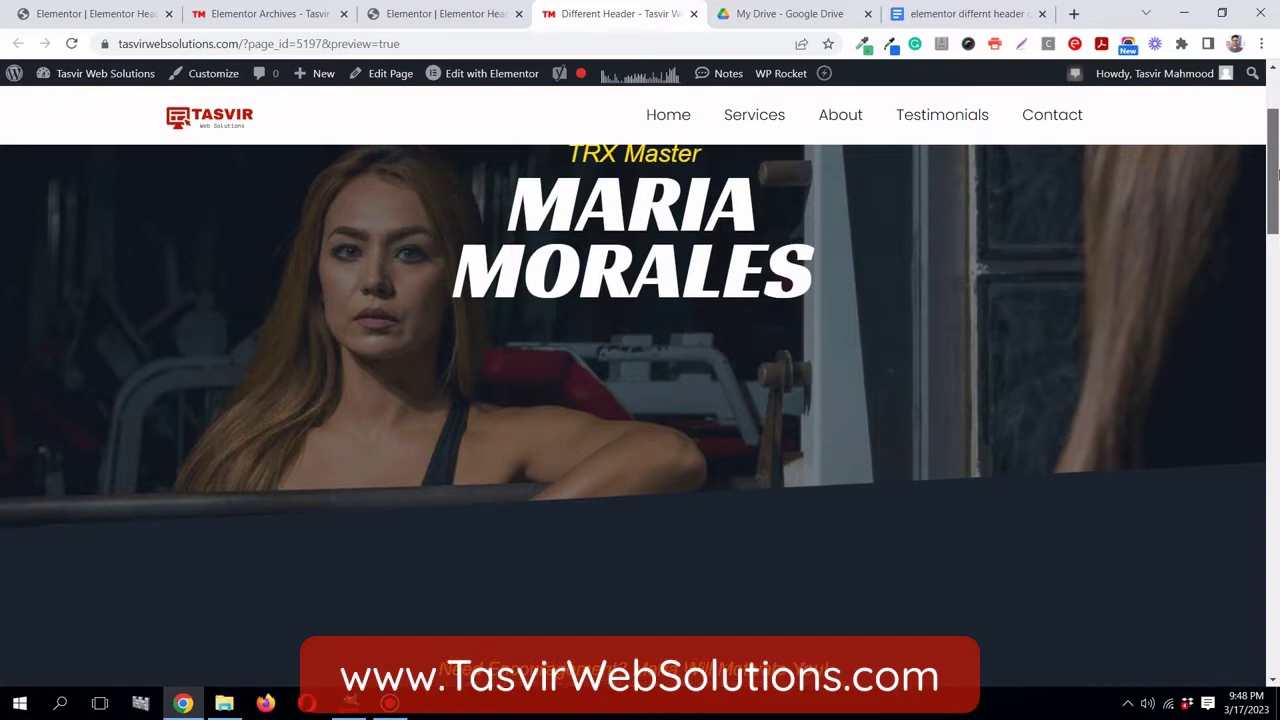
left_click_drag(1277, 162, 1276, 128)
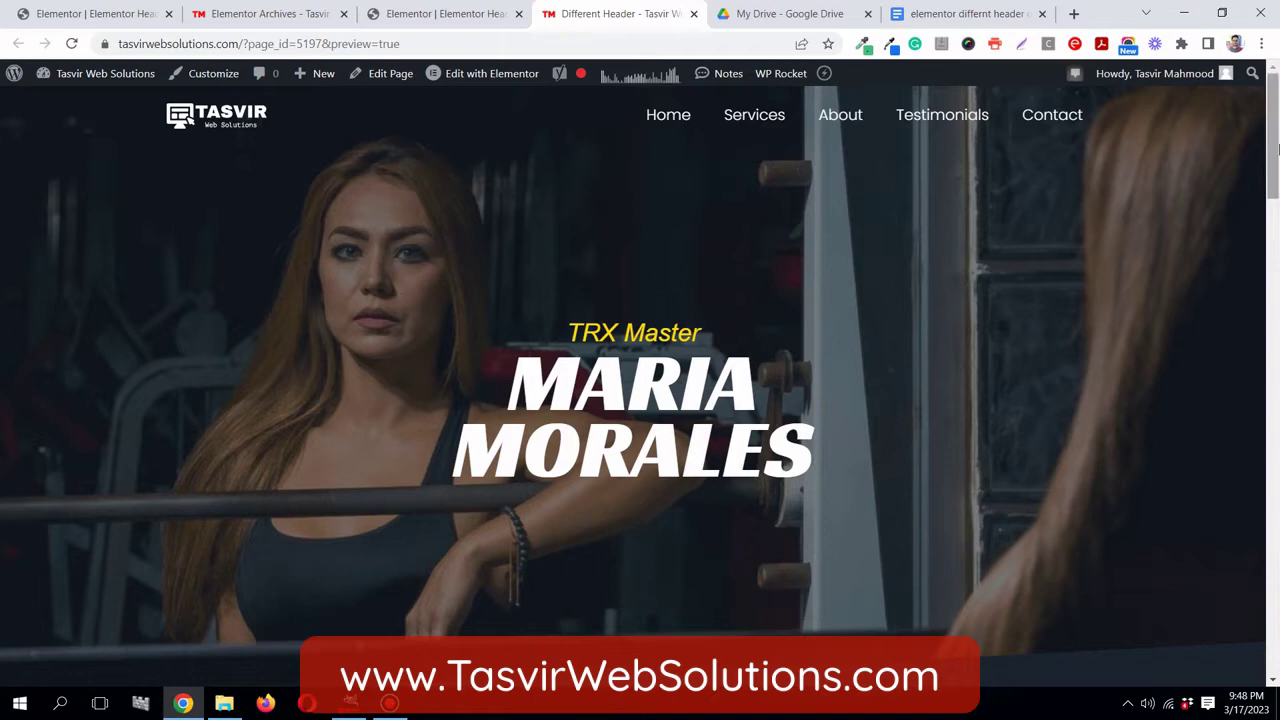
scroll(286, 185, "down", 3)
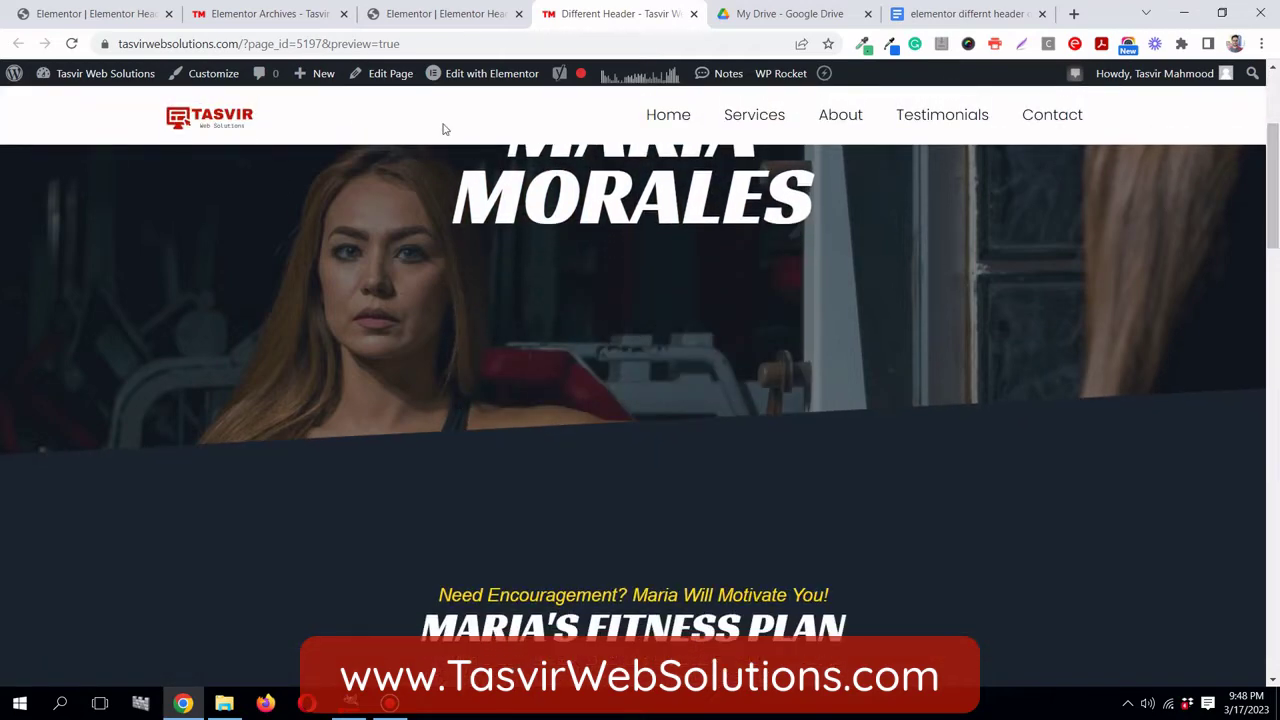
left_click_drag(1276, 215, 1276, 172)
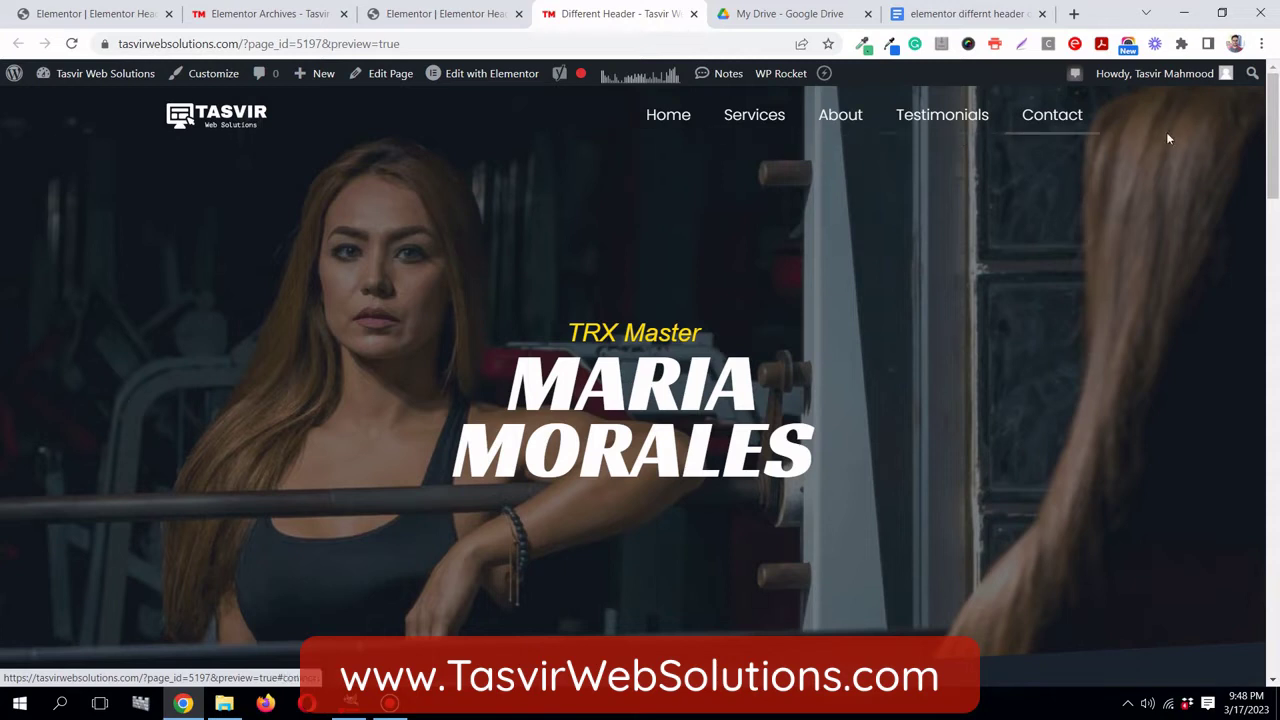
scroll(1276, 137, "down", 2)
scroll(1276, 137, "up", 2)
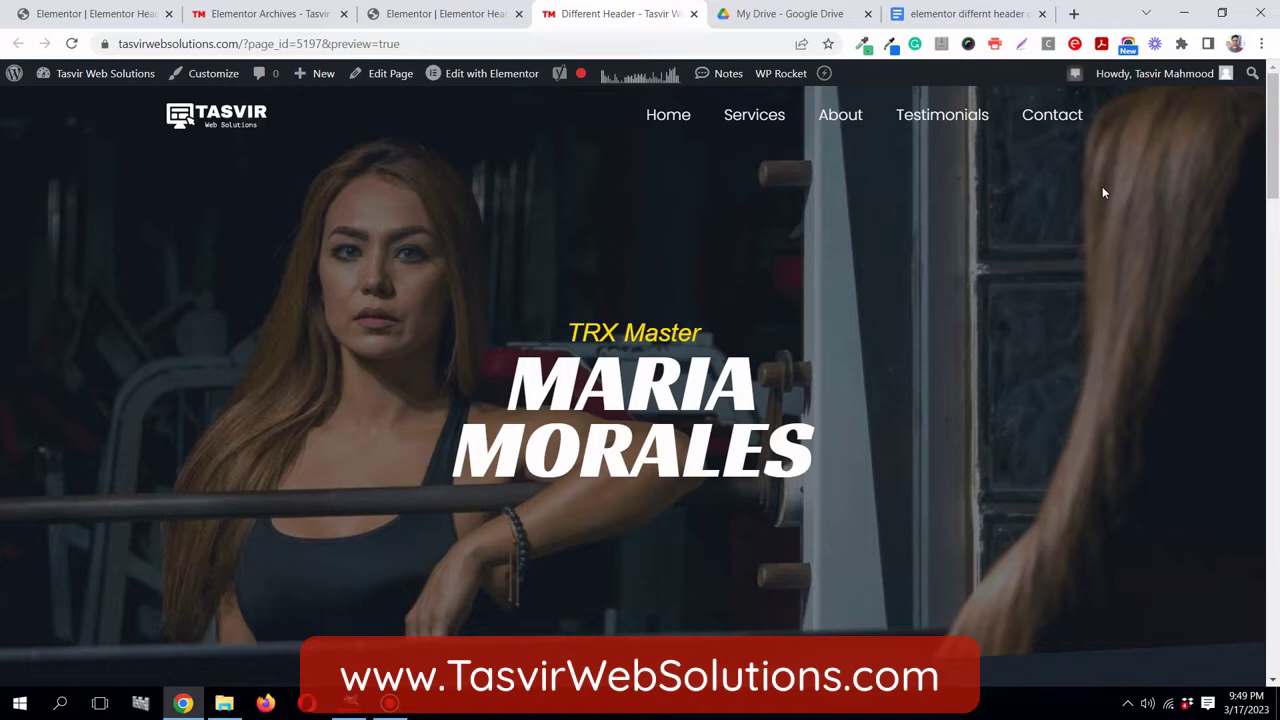
- Exit the editor of the Different Header template and open the Header parts in the Theme Builder
left_click(420, 12)
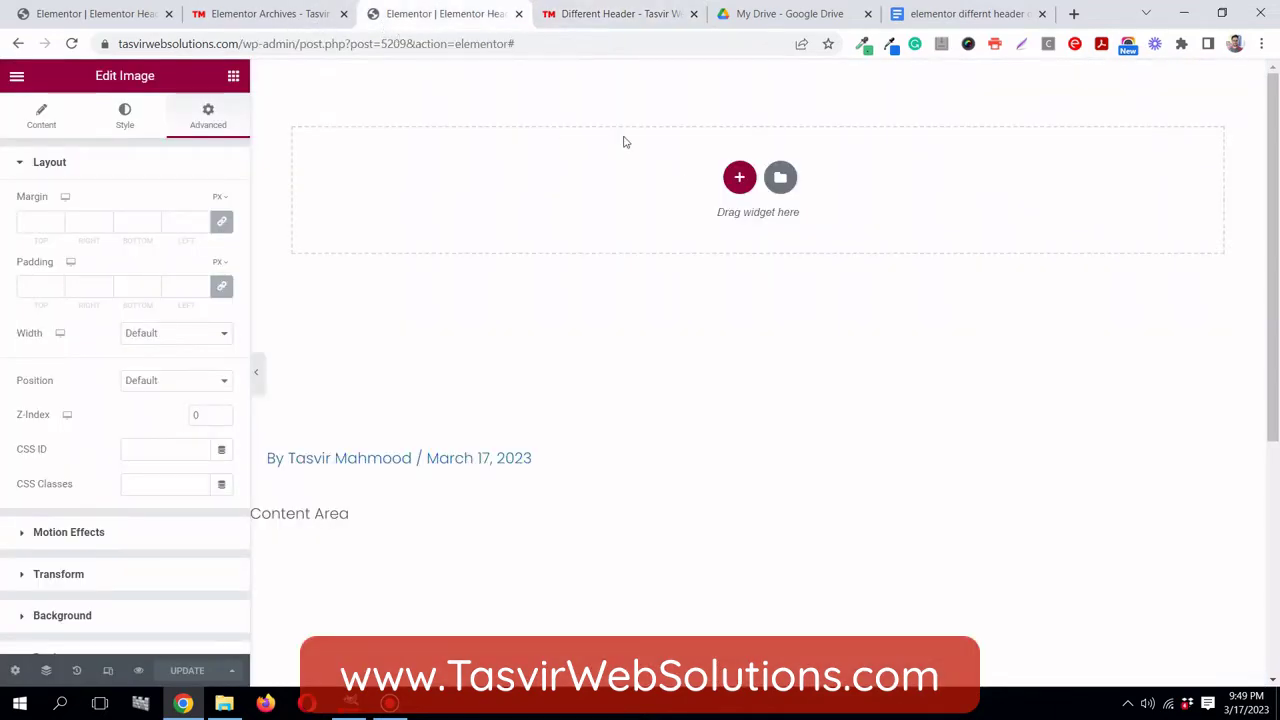
left_click(16, 76)
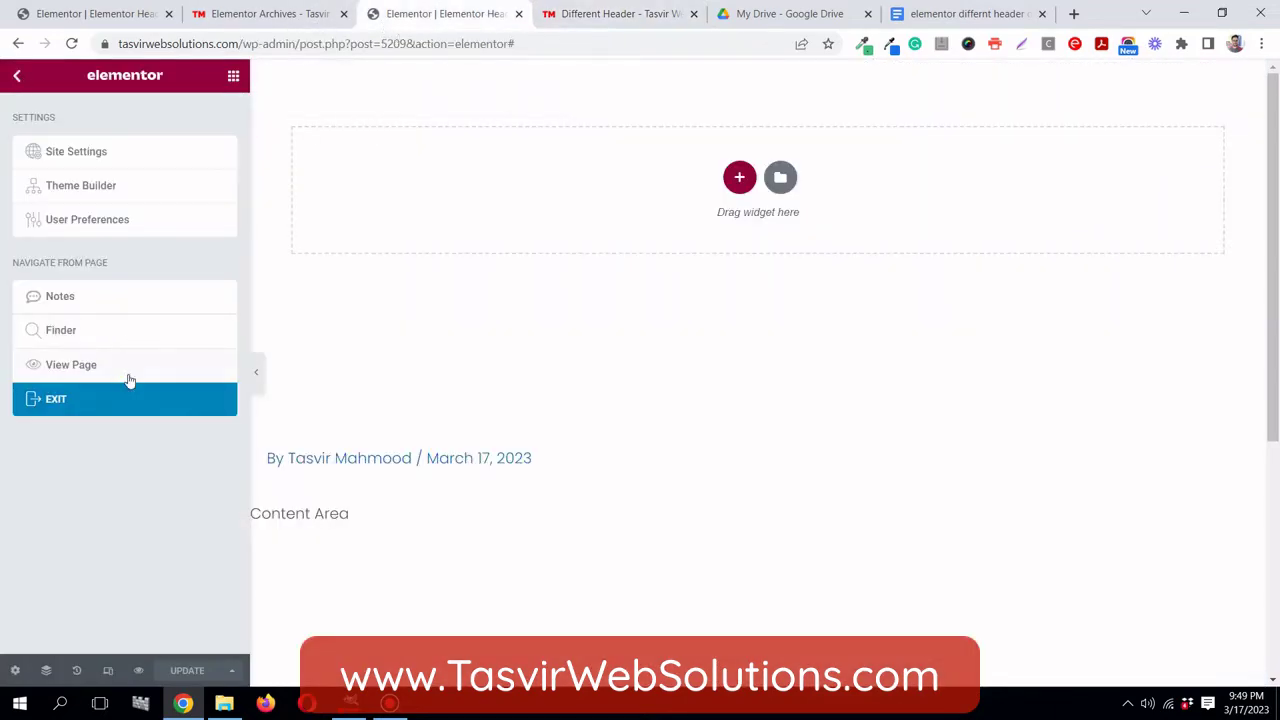
left_click(130, 398)
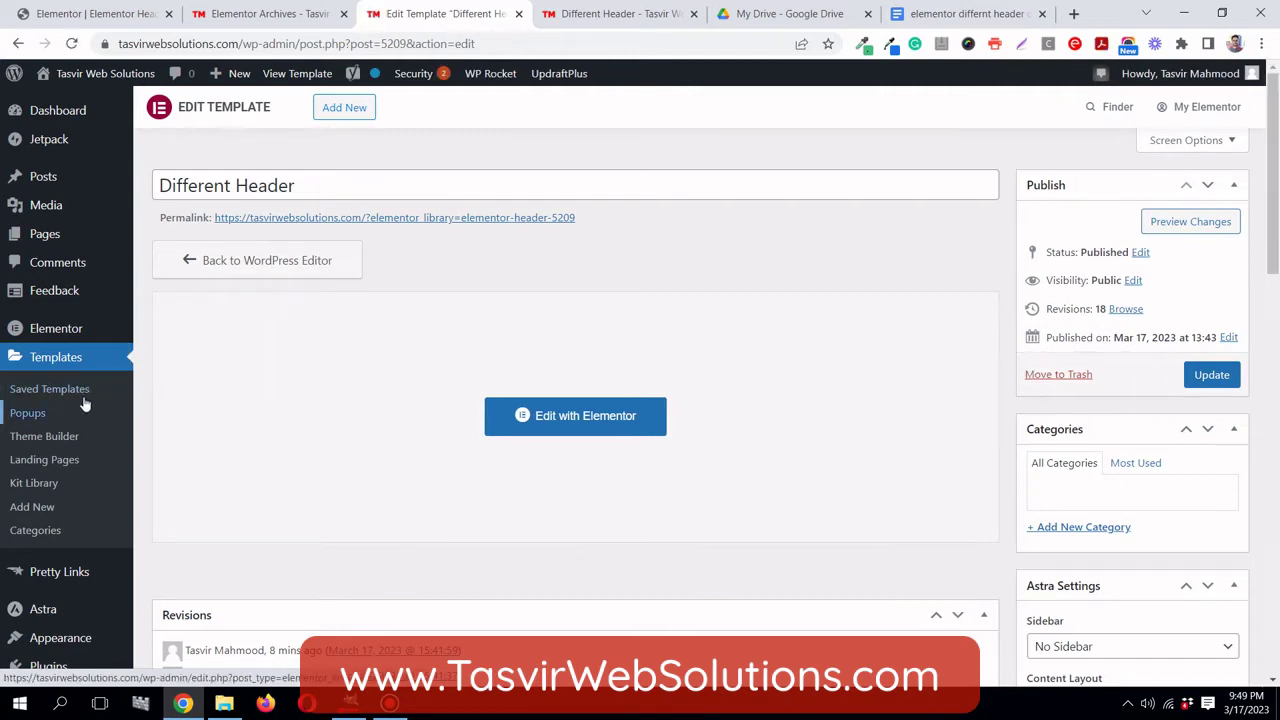
left_click(64, 436)
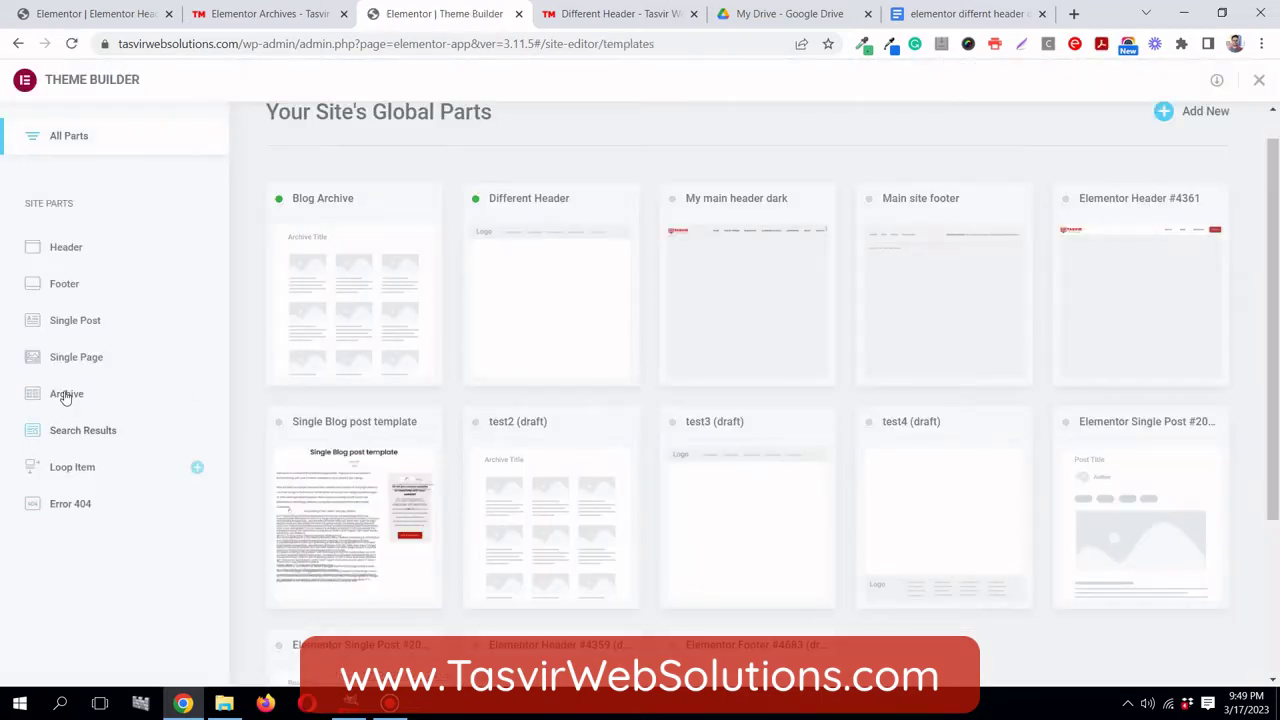
left_click(106, 260)
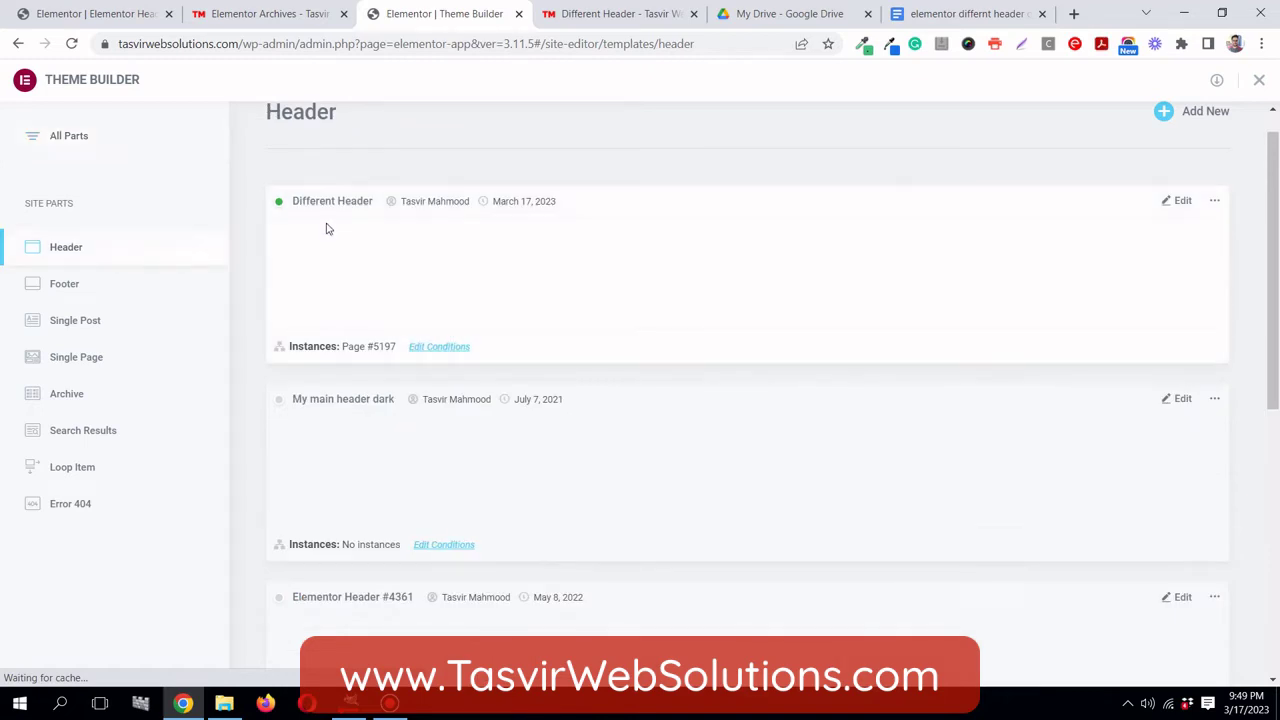
- Move the Different Header template to the trash
left_click(1214, 204)
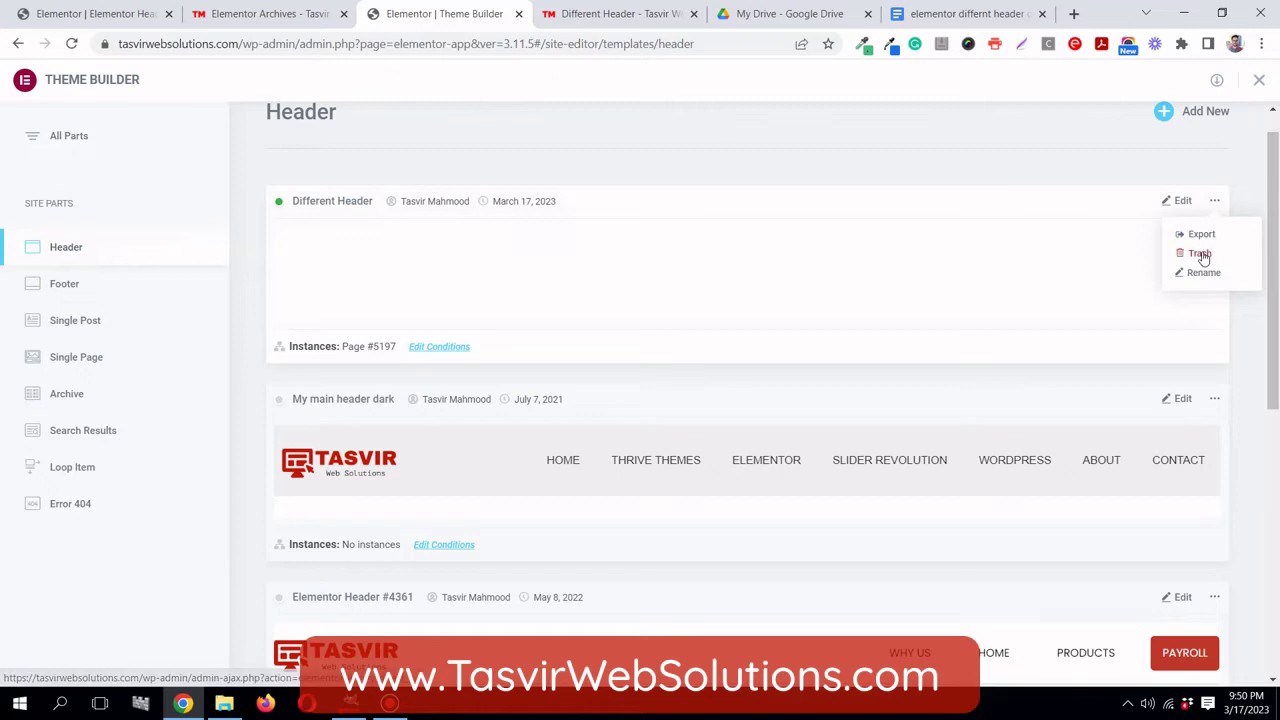
left_click(1200, 255)
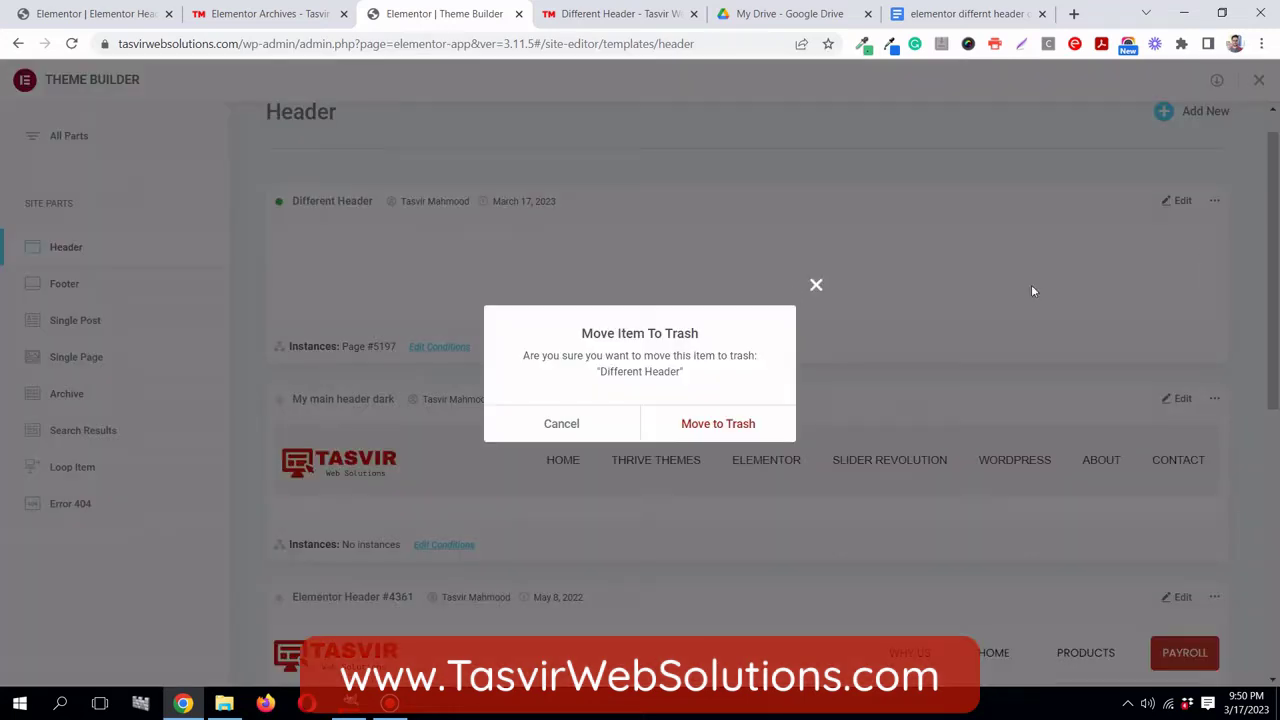
left_click(689, 432)
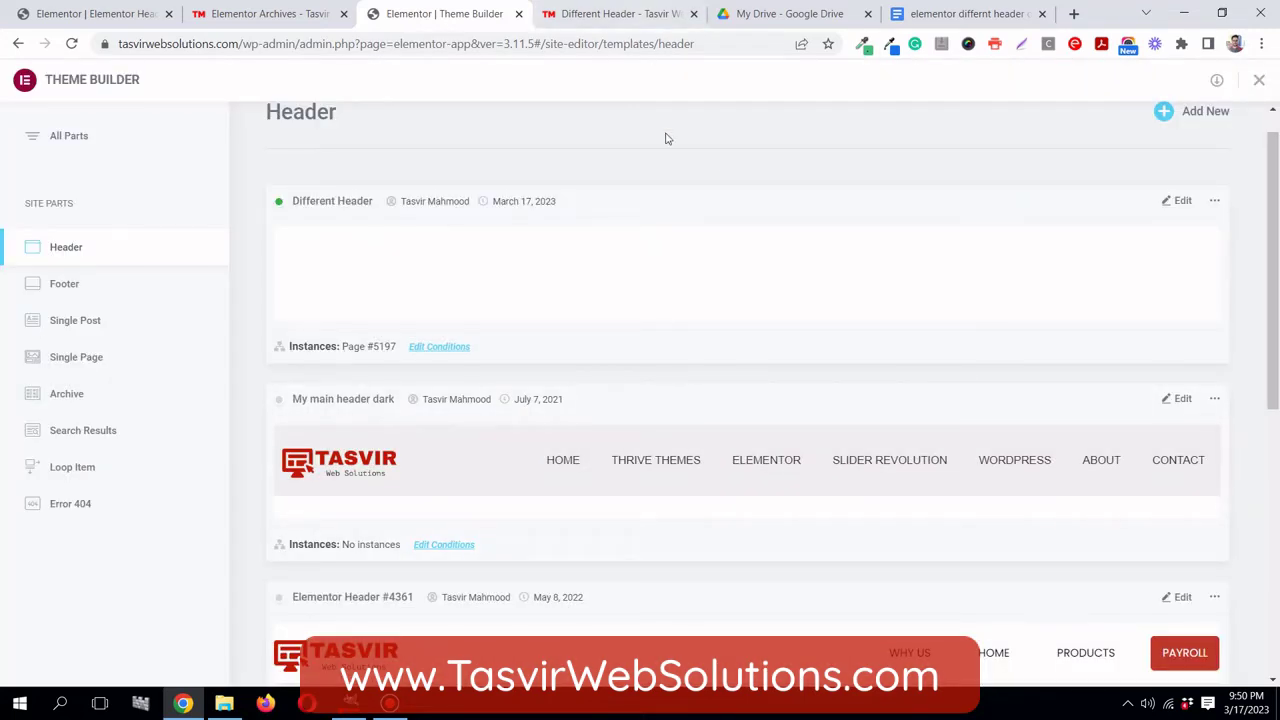
- Reload the Different Header preview page and examine which header it uses at the top and further down
left_click(662, 13)
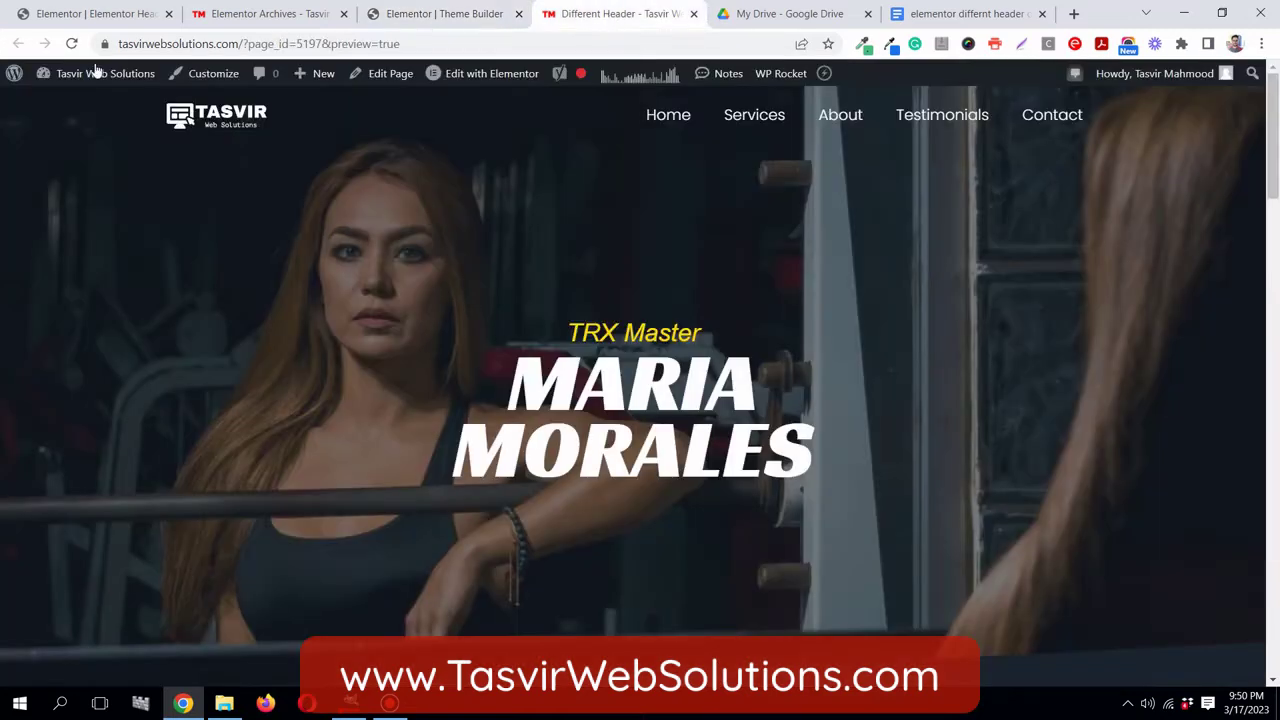
left_click(74, 44)
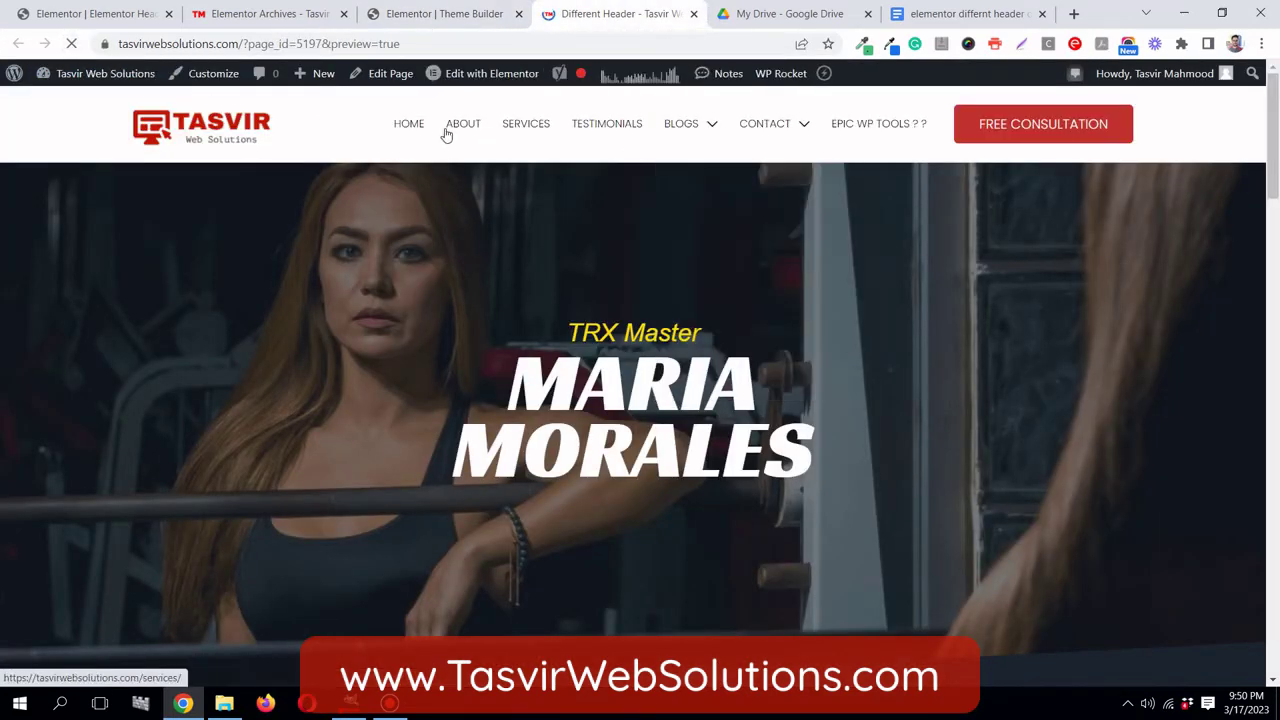
scroll(827, 308, "down", 5)
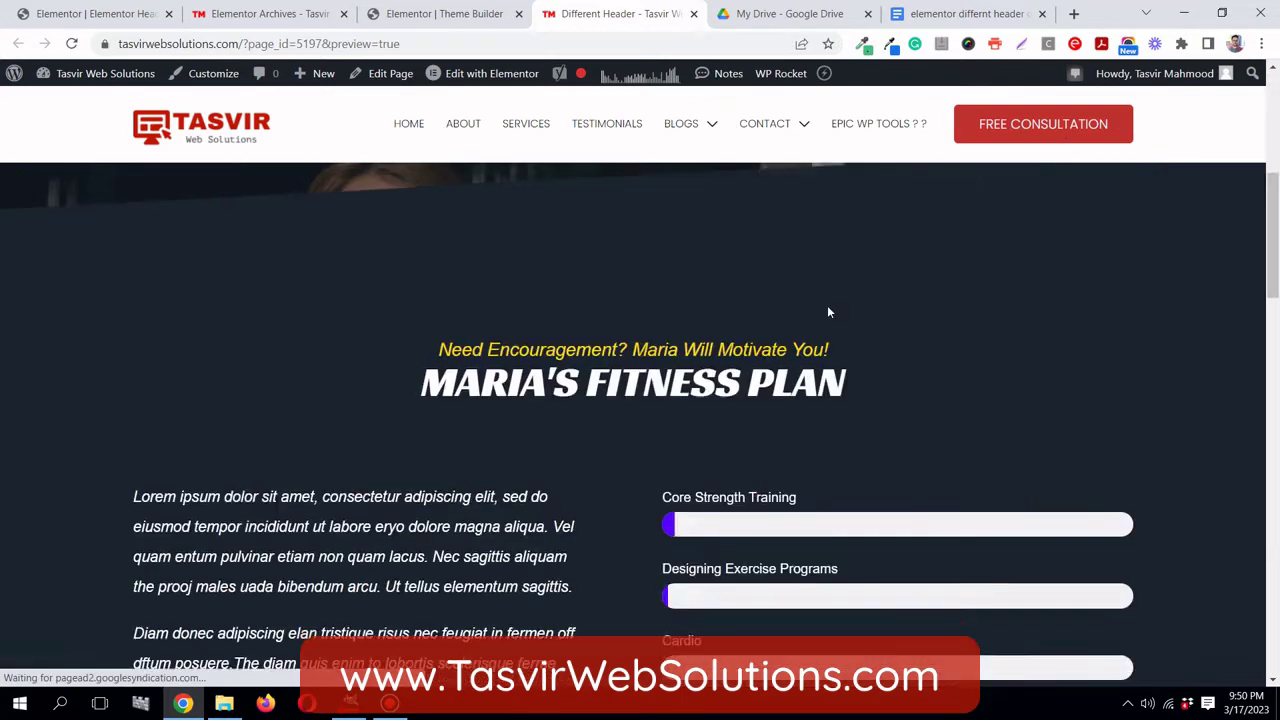
scroll(827, 312, "up", 5)
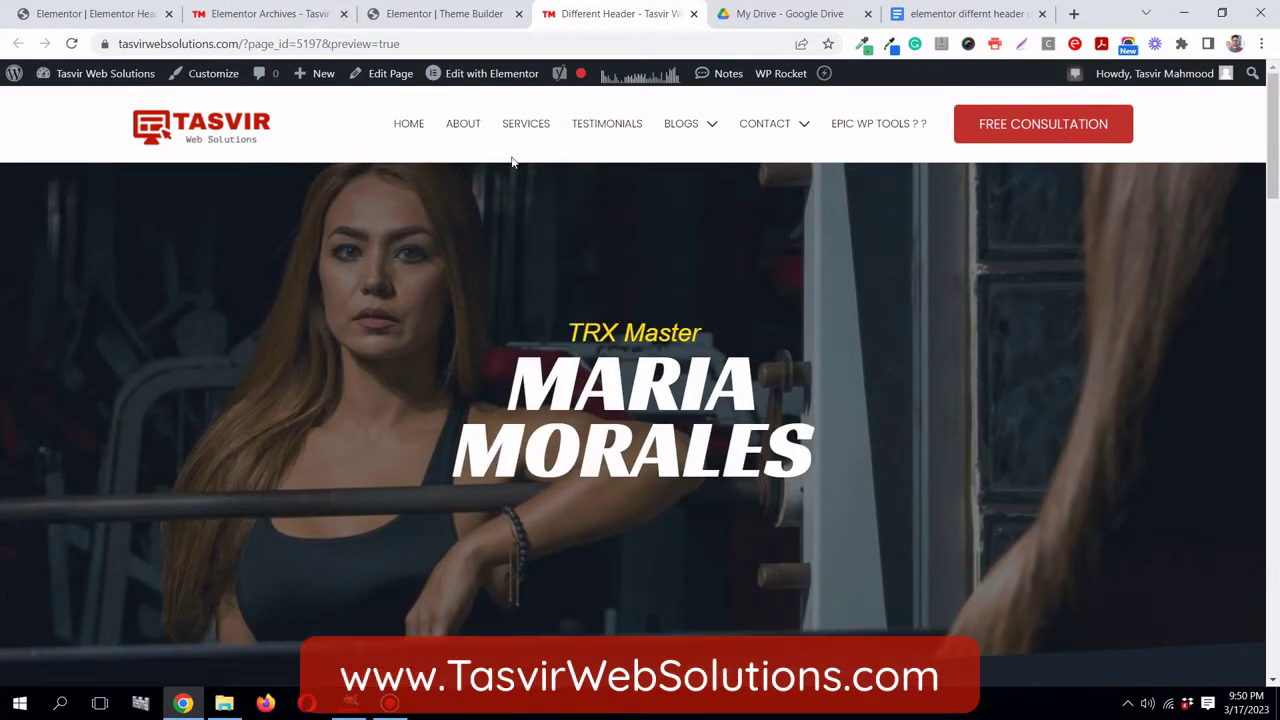
- Create a new header template in the Theme Builder and dismiss the block library to start from a blank canvas
left_click(432, 15)
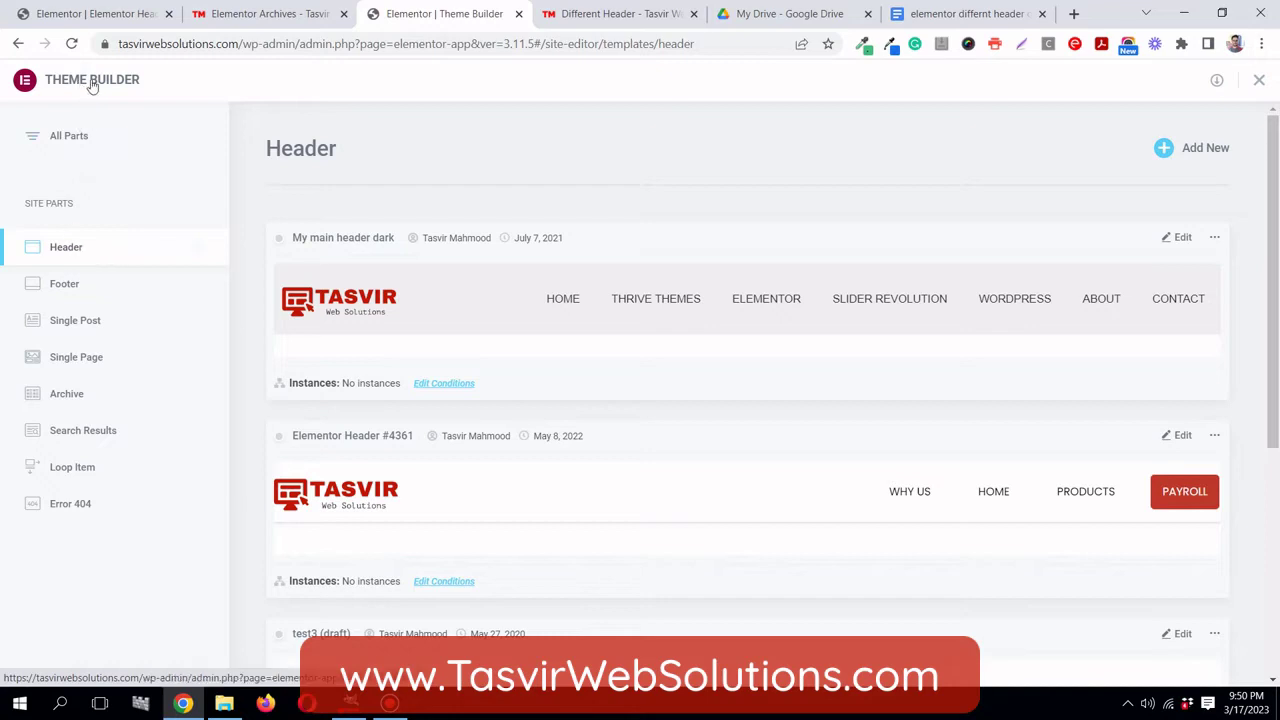
left_click(198, 249)
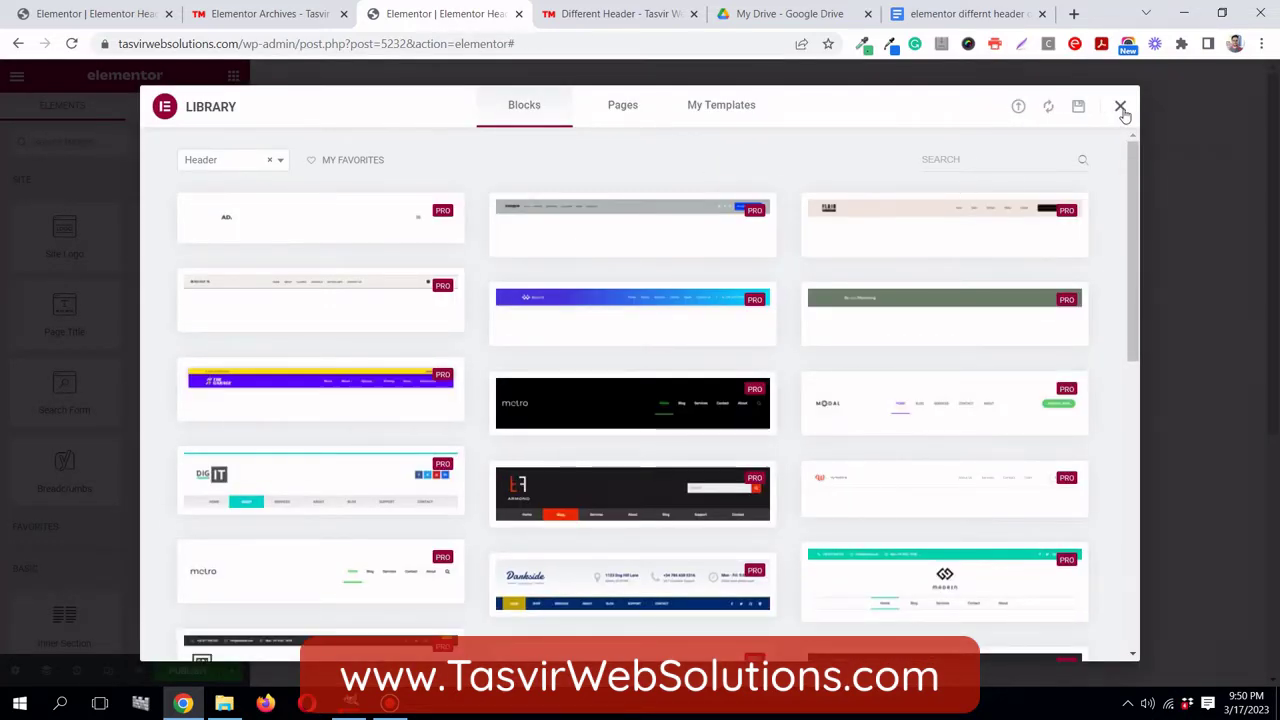
left_click(1120, 106)
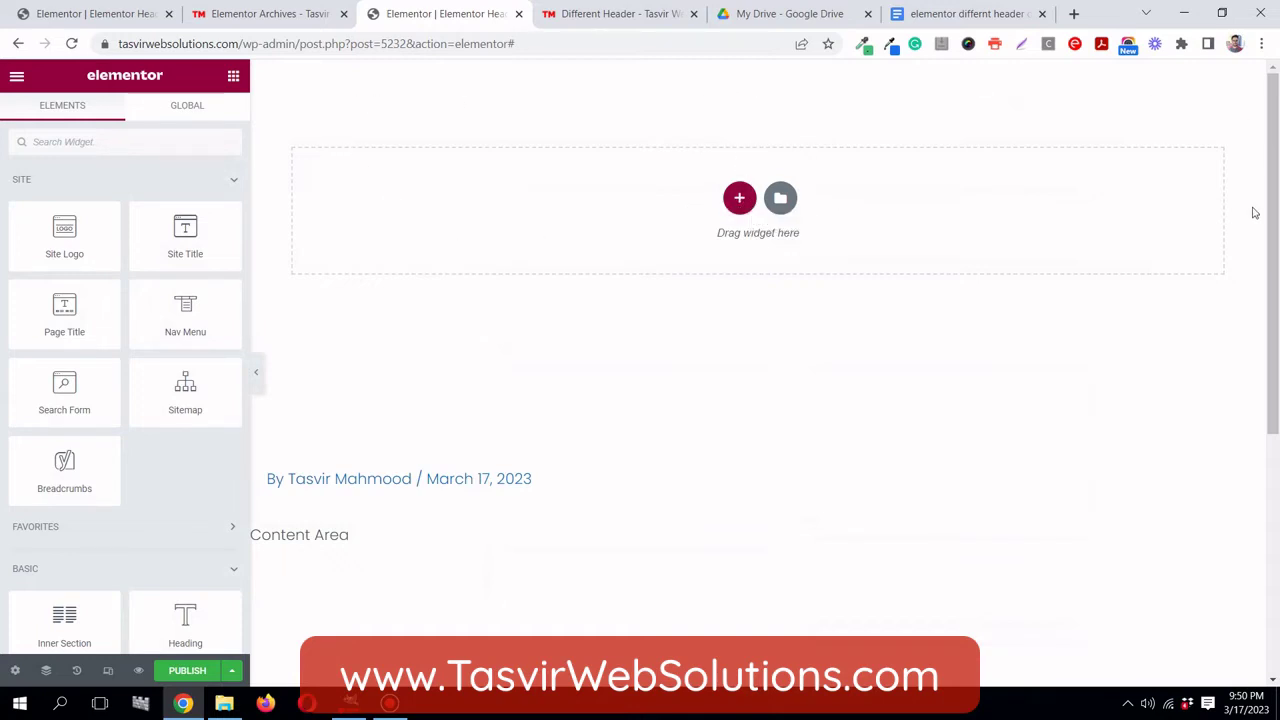
left_click(630, 14)
left_click(455, 14)
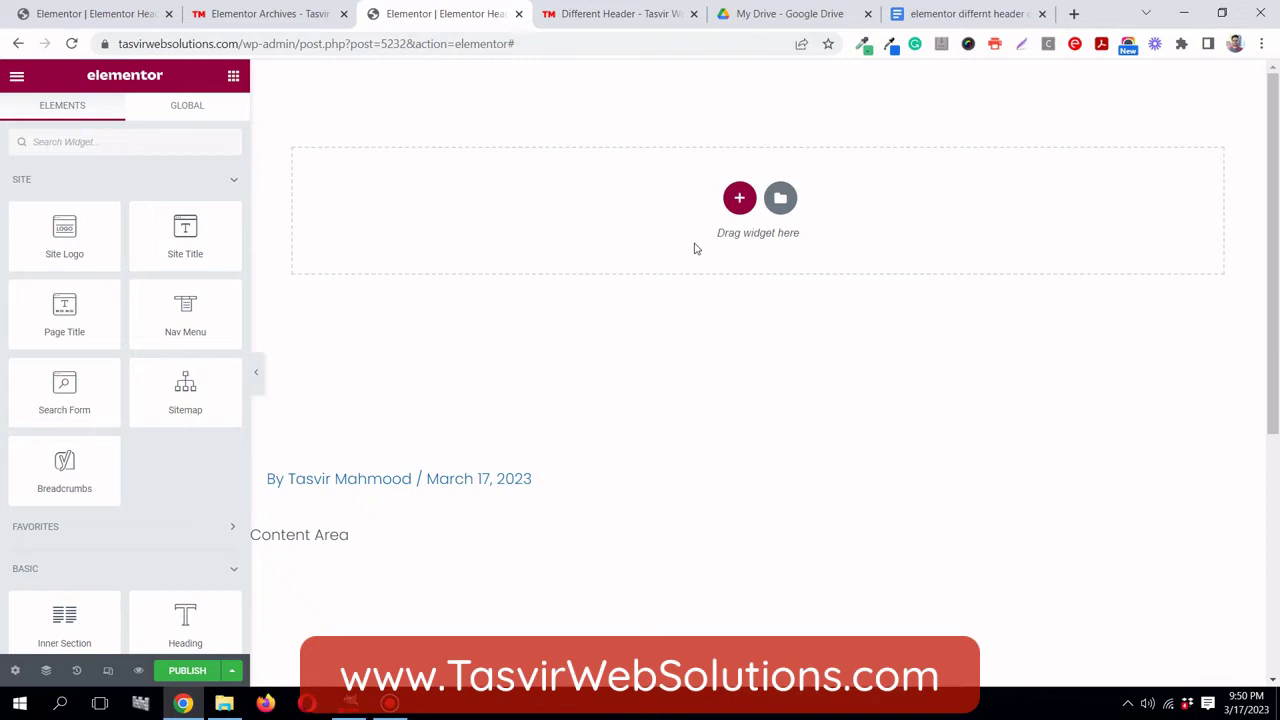
- Add a two-column section to the header and give it a minimum height of 70 px
left_click(739, 200)
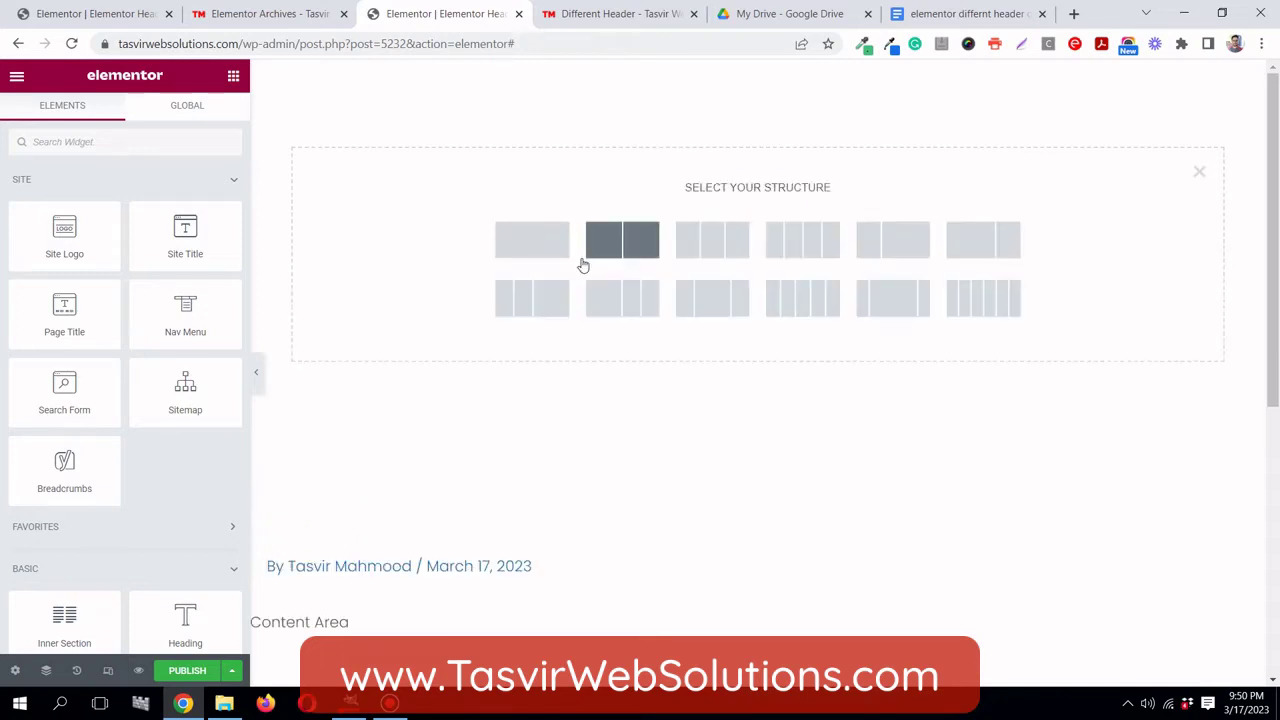
left_click(645, 256)
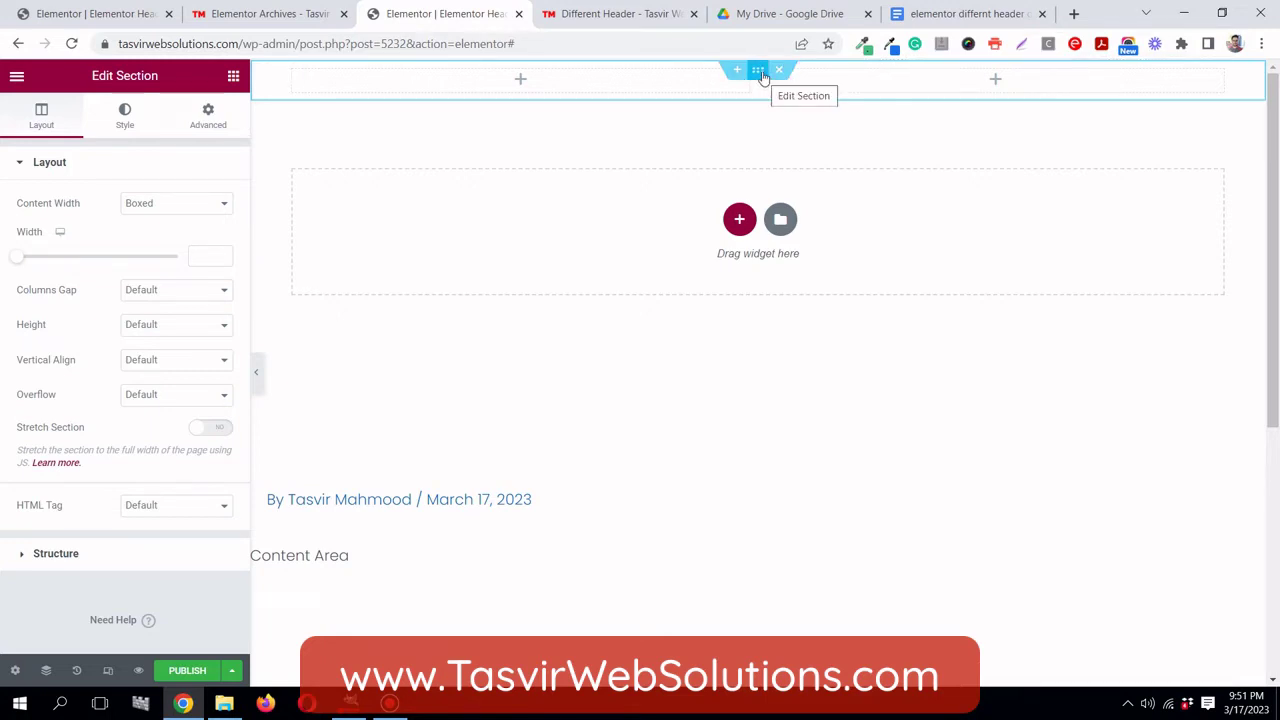
left_click(167, 325)
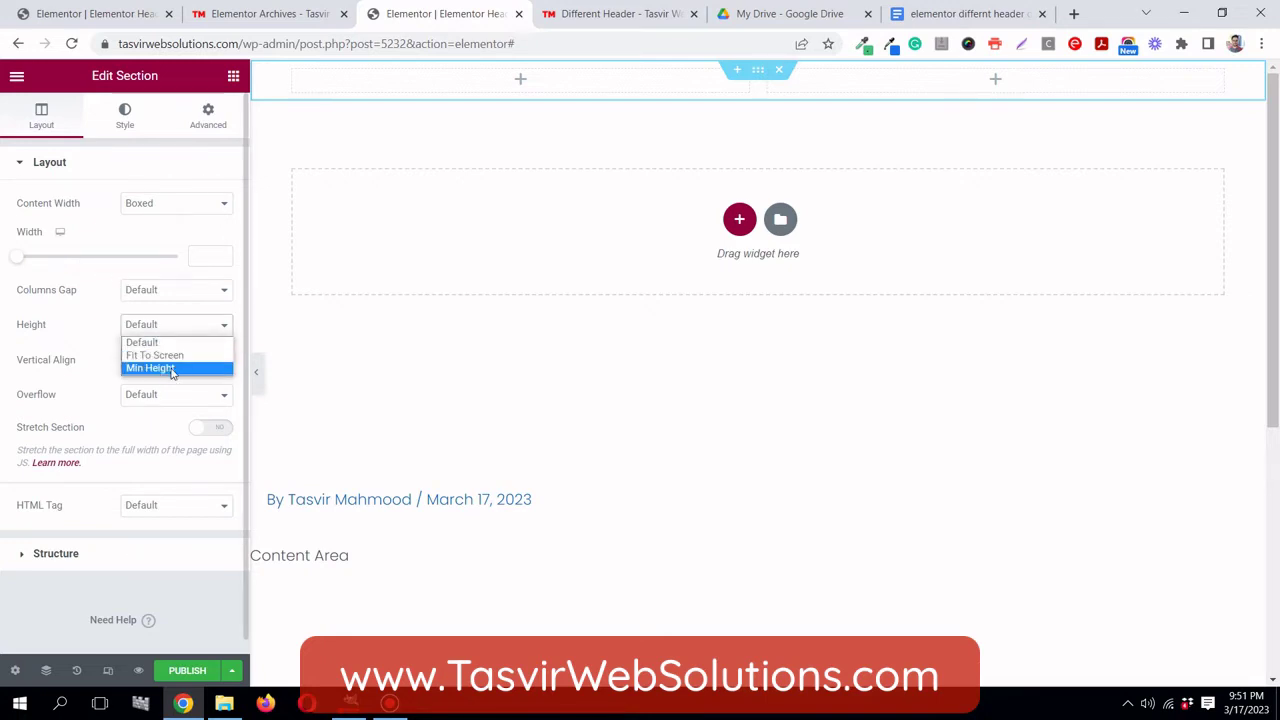
left_click(171, 369)
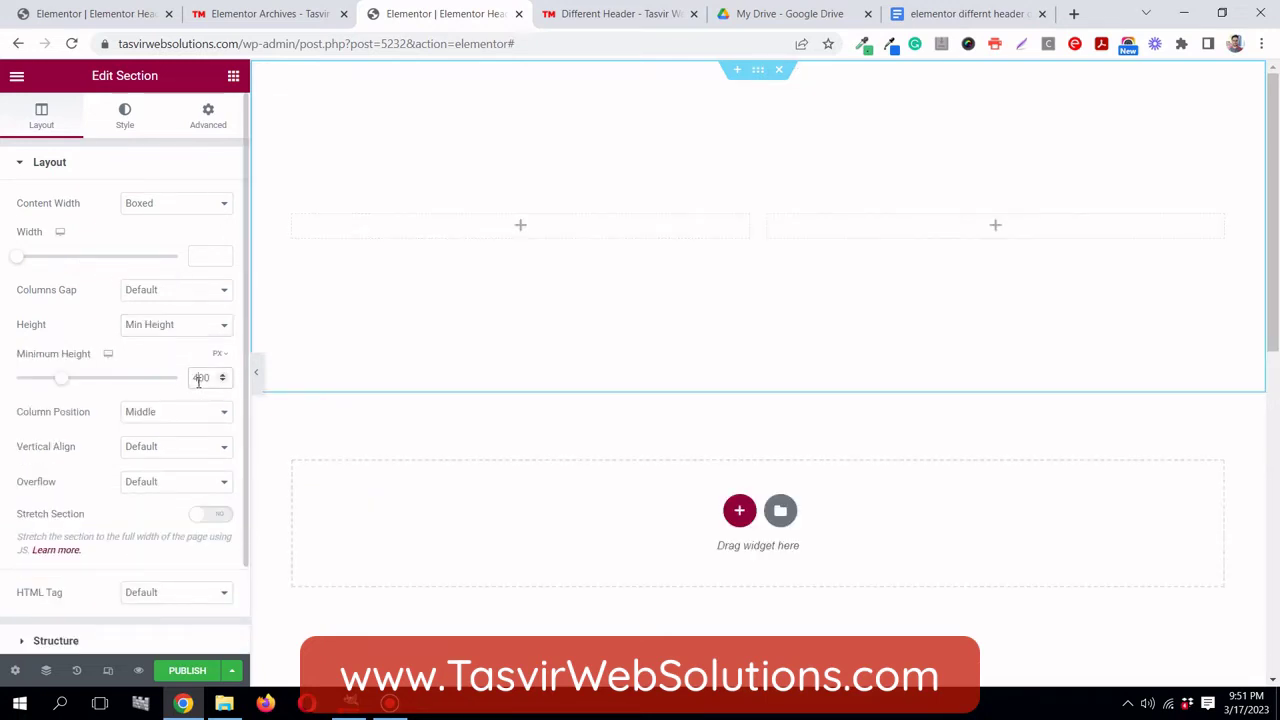
double_click(199, 378)
type("70")
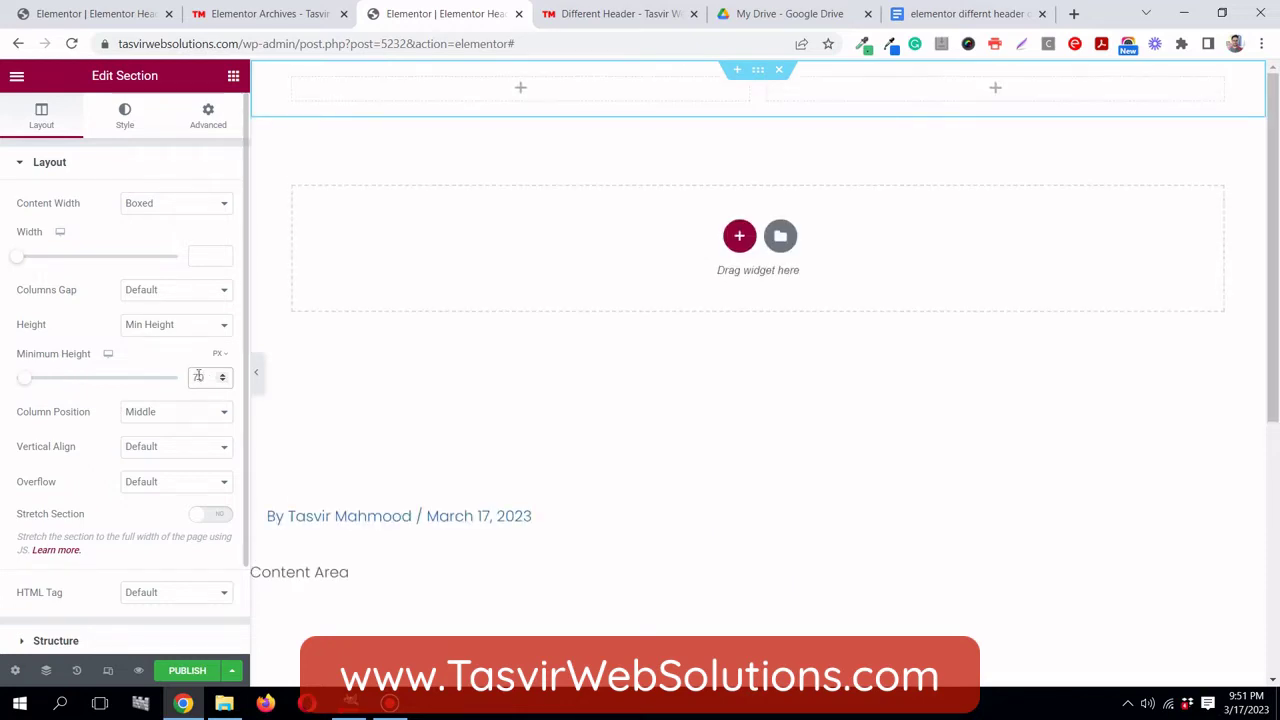
- Add an Image widget to the section's first column and insert logo-white.webp from the media library
left_click(233, 76)
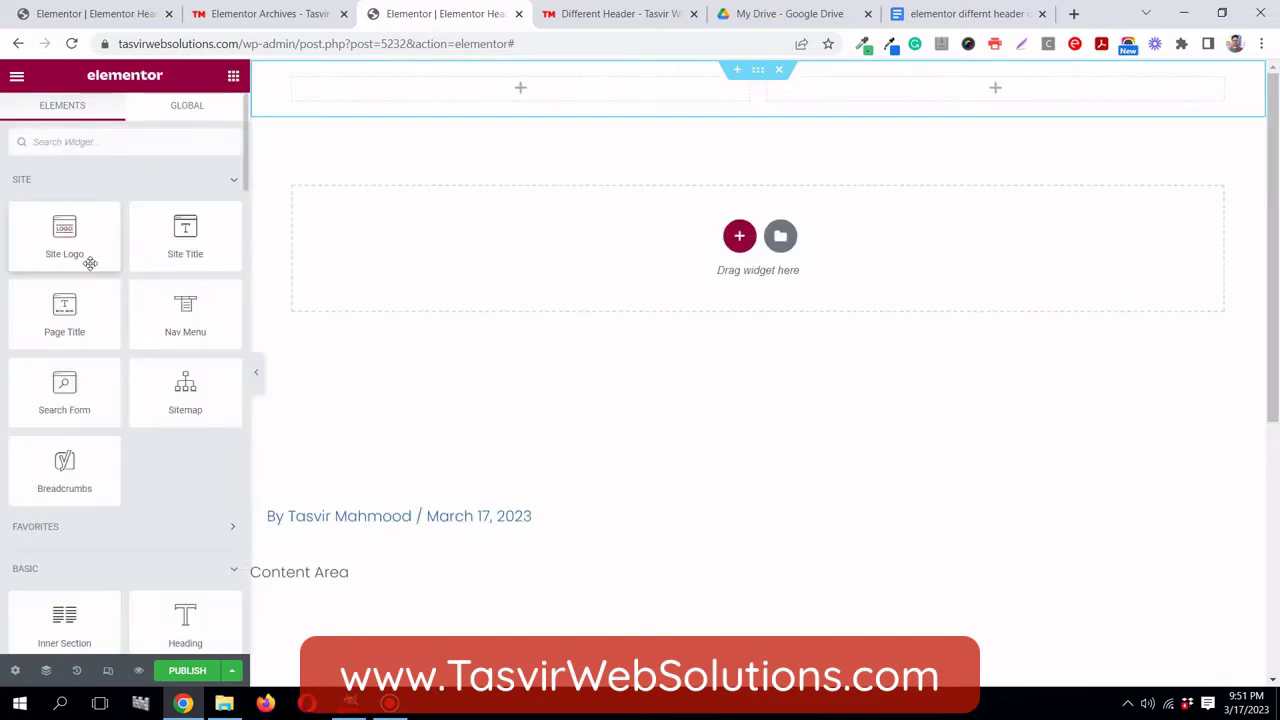
scroll(117, 347, "down", 2)
scroll(117, 347, "up", 1)
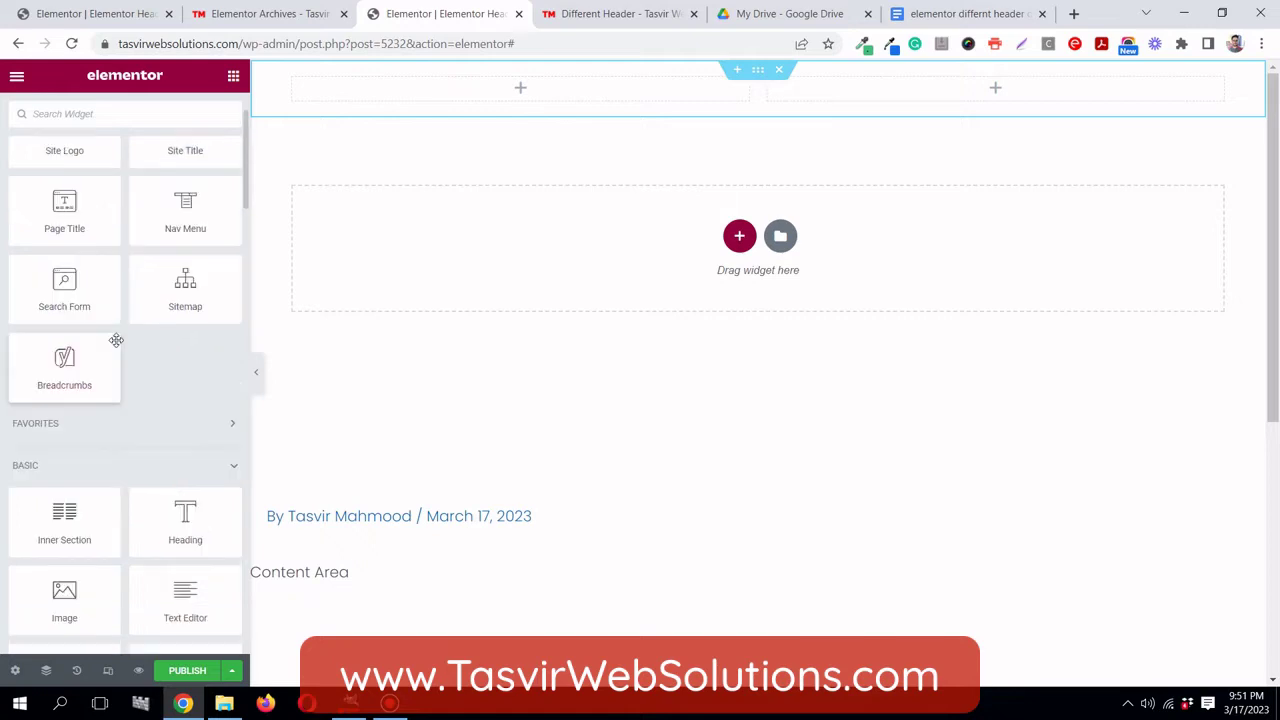
scroll(114, 337, "up", 1)
scroll(114, 345, "down", 1)
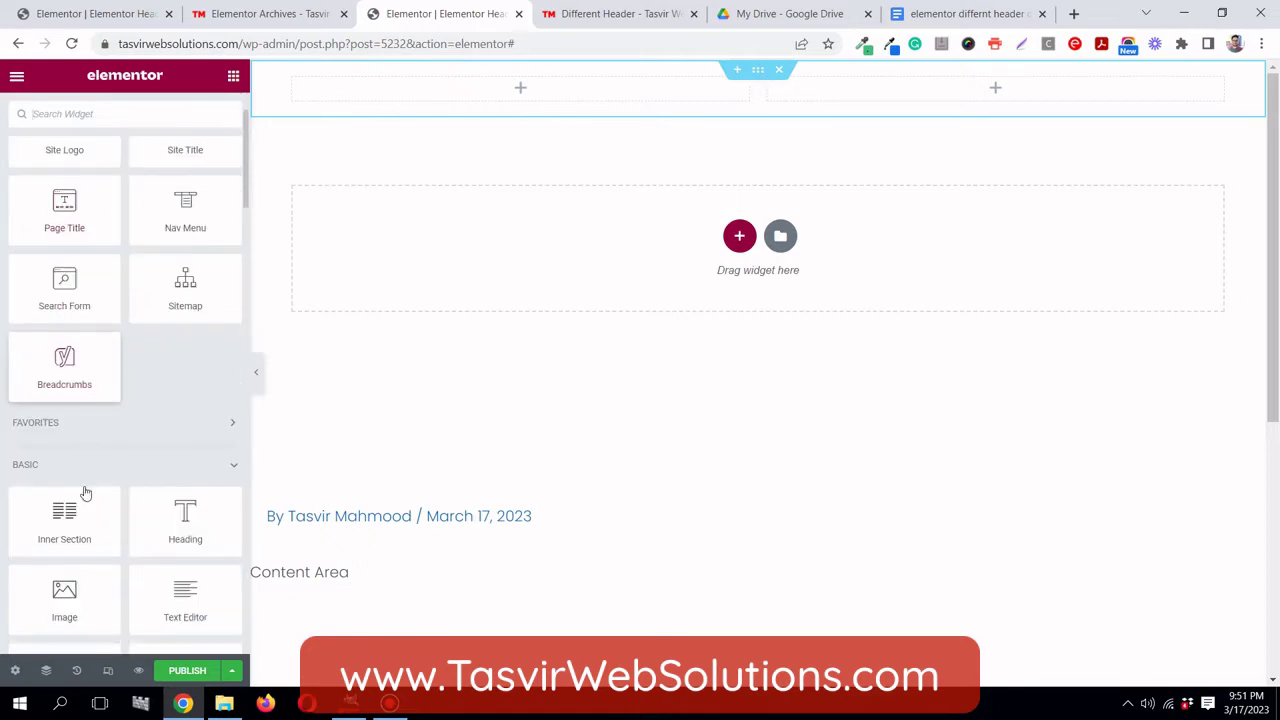
left_click_drag(68, 592, 428, 89)
left_click(119, 258)
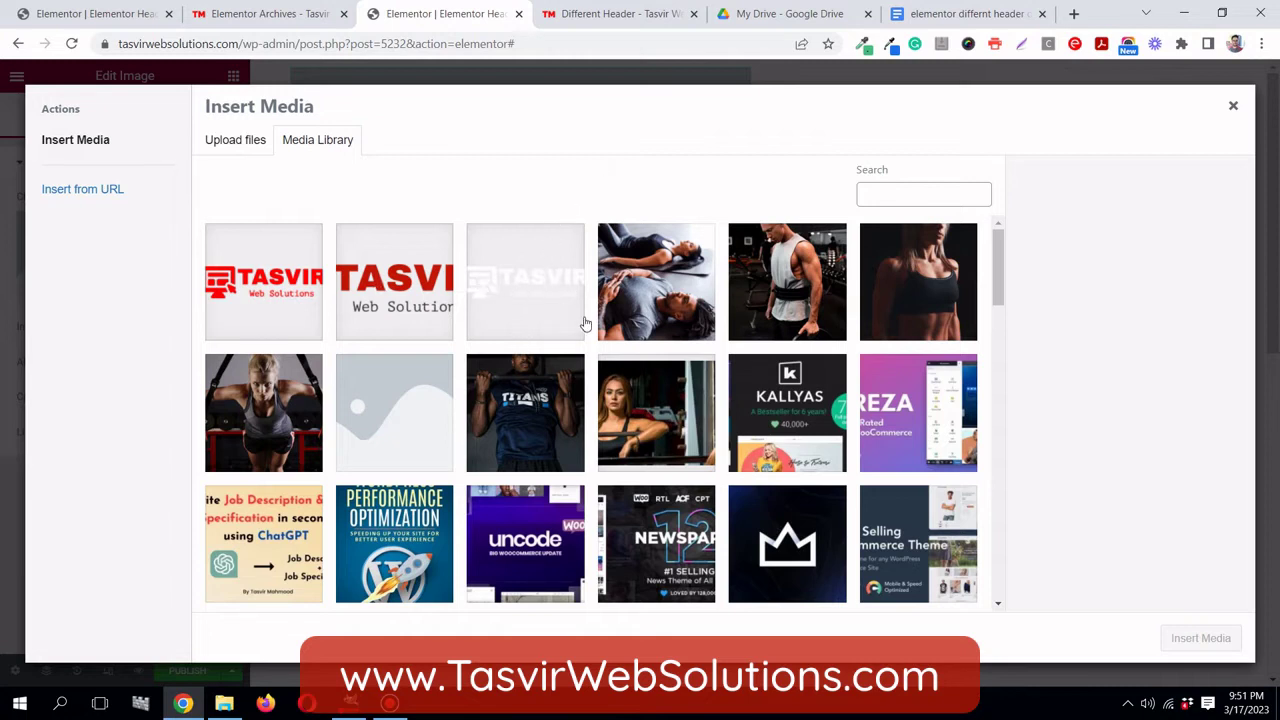
left_click(532, 293)
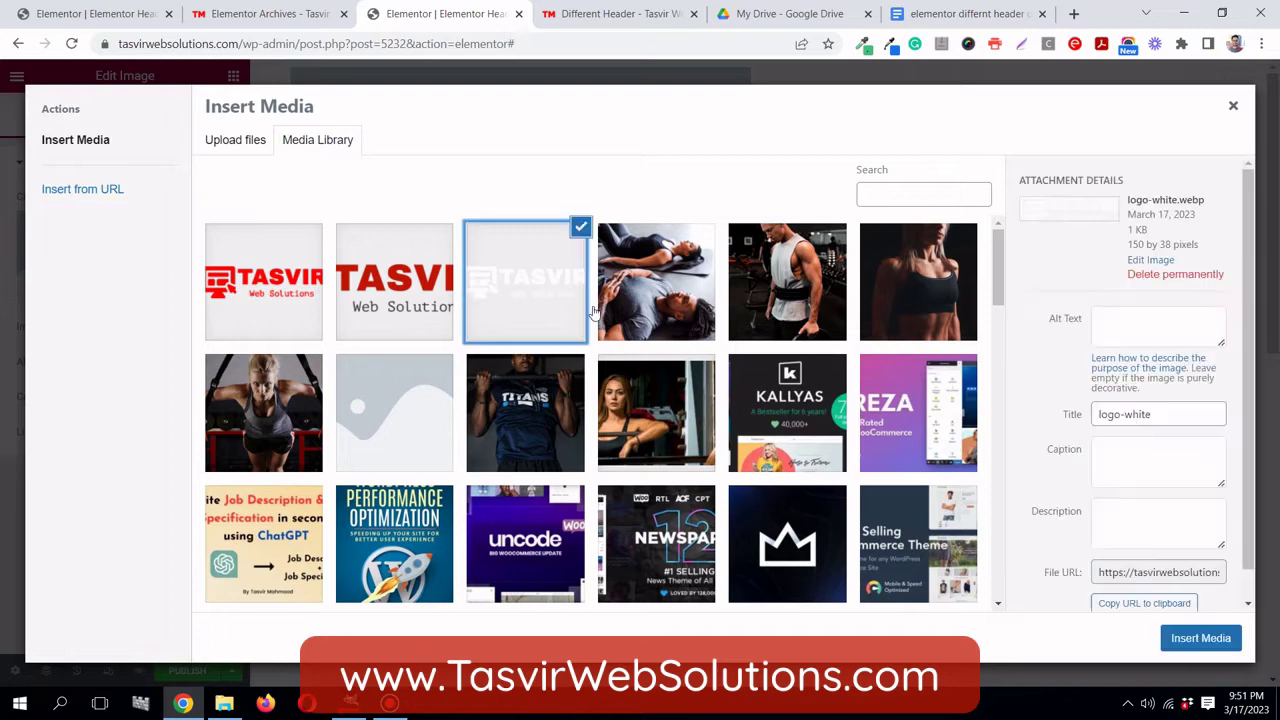
left_click(1203, 639)
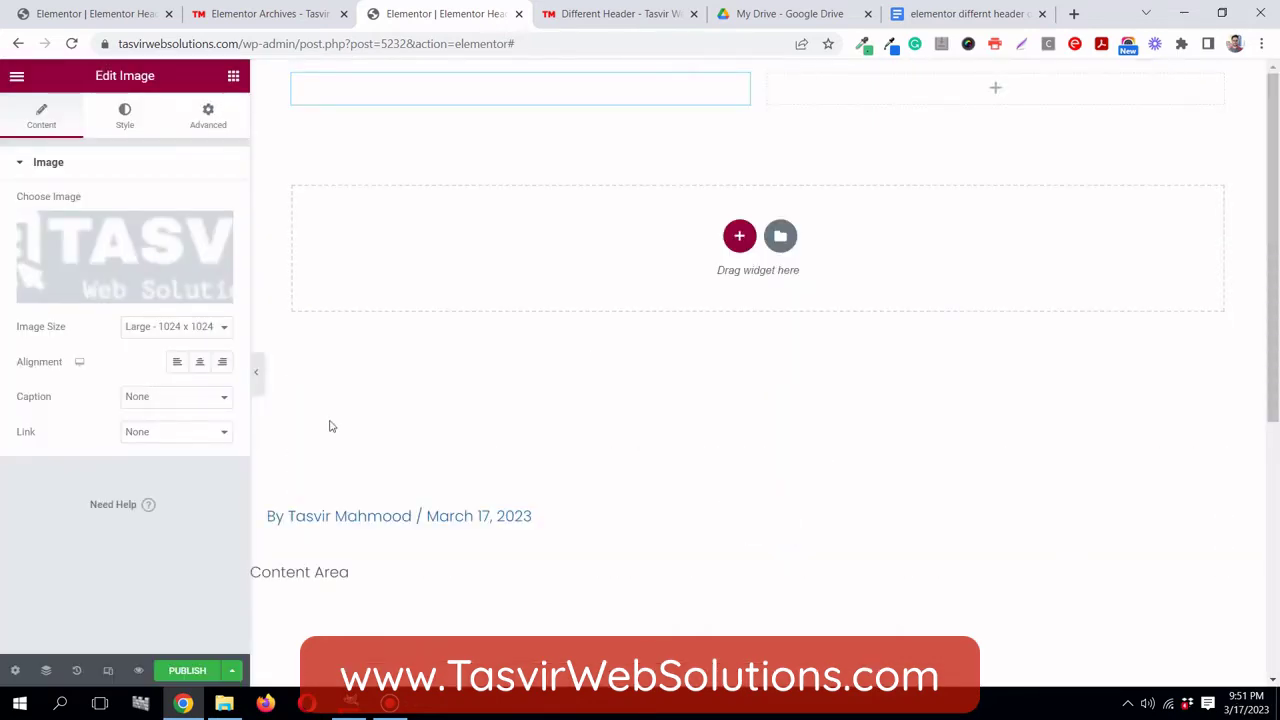
- Set the logo image's width to 120 px and align it left within its column
left_click(132, 131)
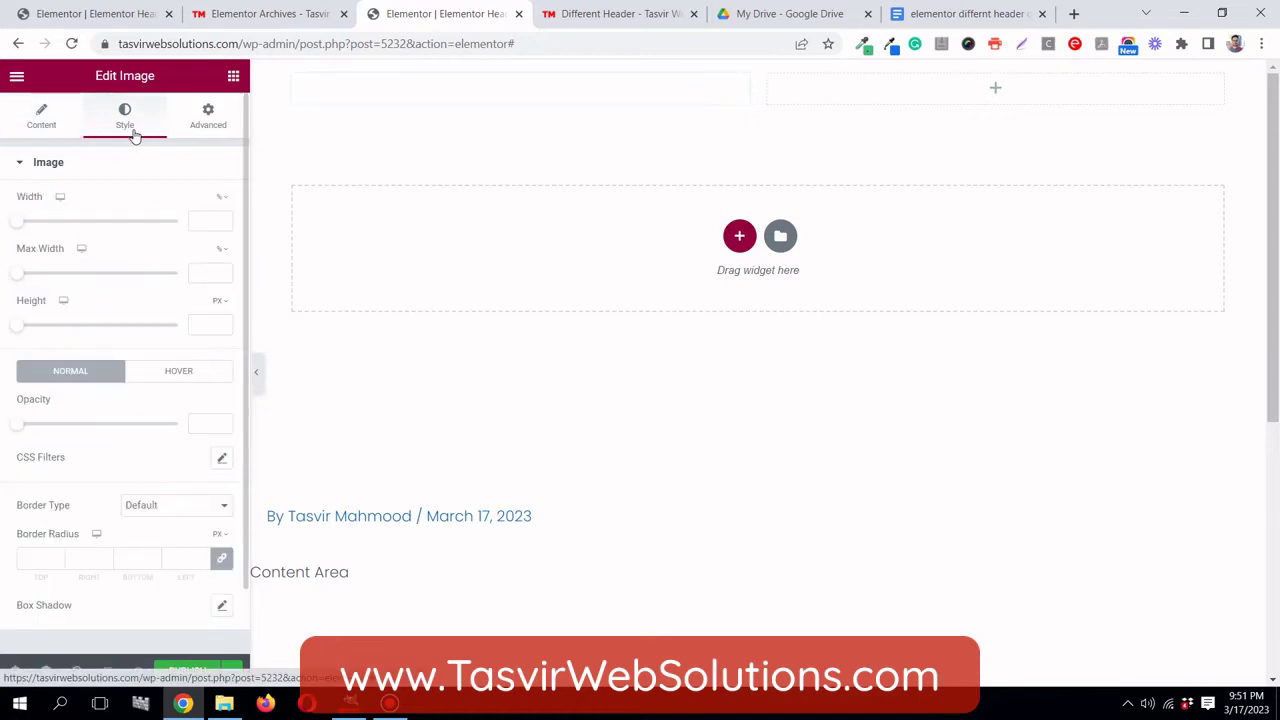
left_click(224, 199)
left_click(222, 220)
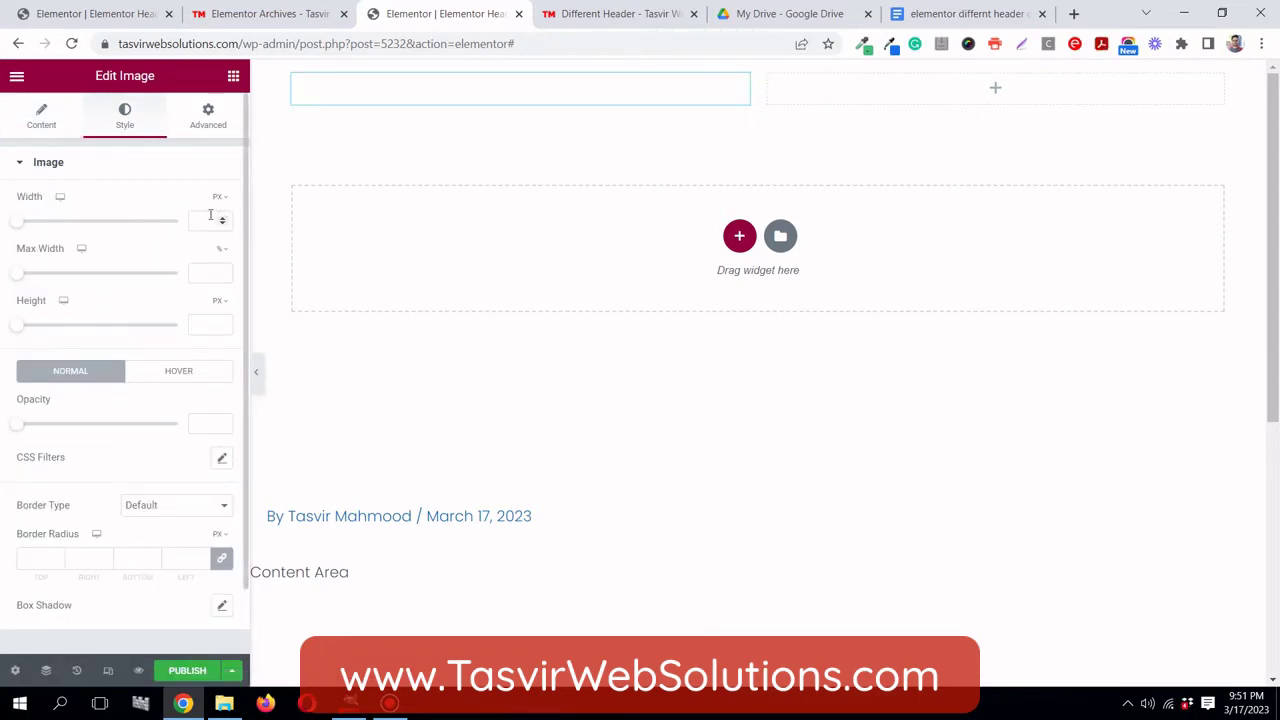
left_click(203, 218)
type("1")
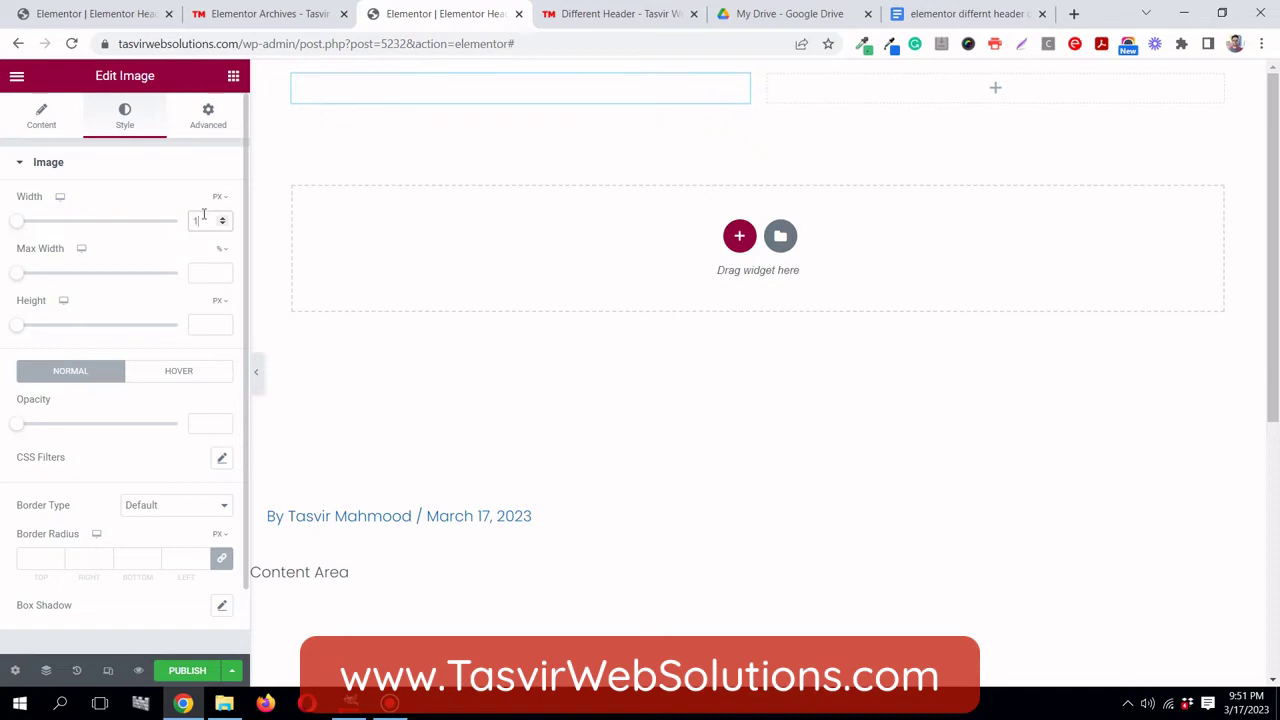
type("20")
left_click(70, 132)
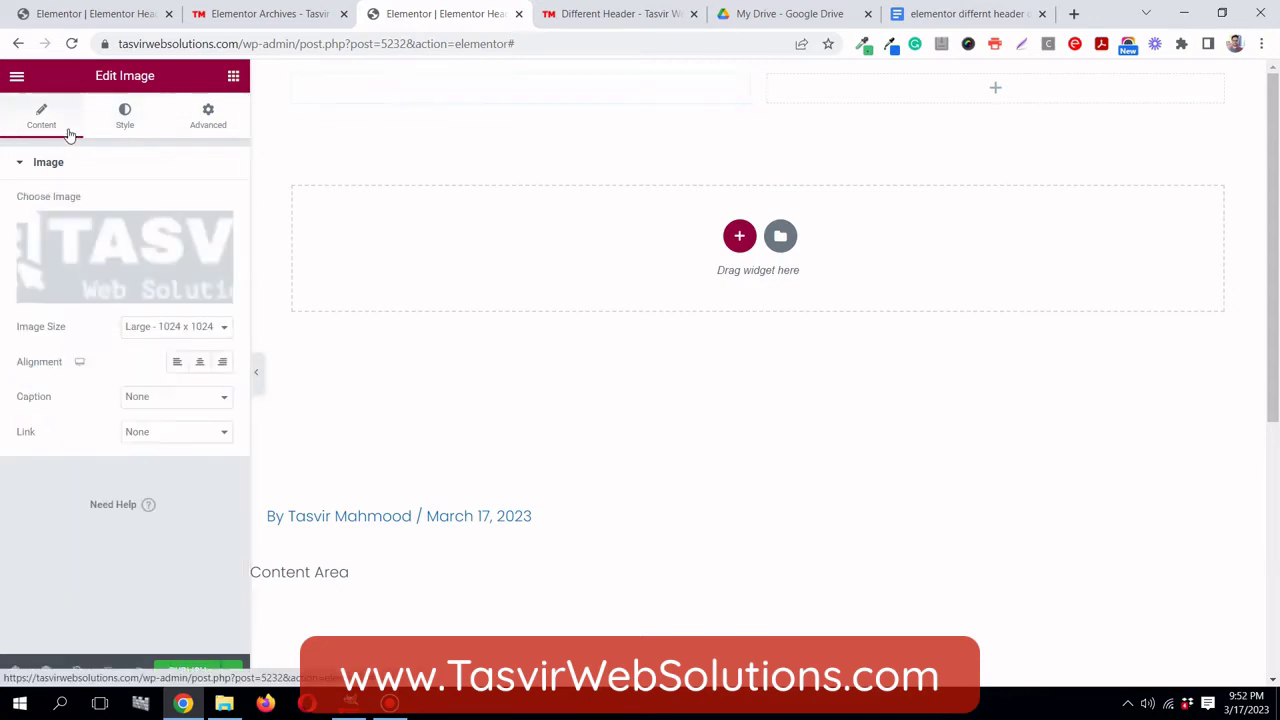
left_click(177, 364)
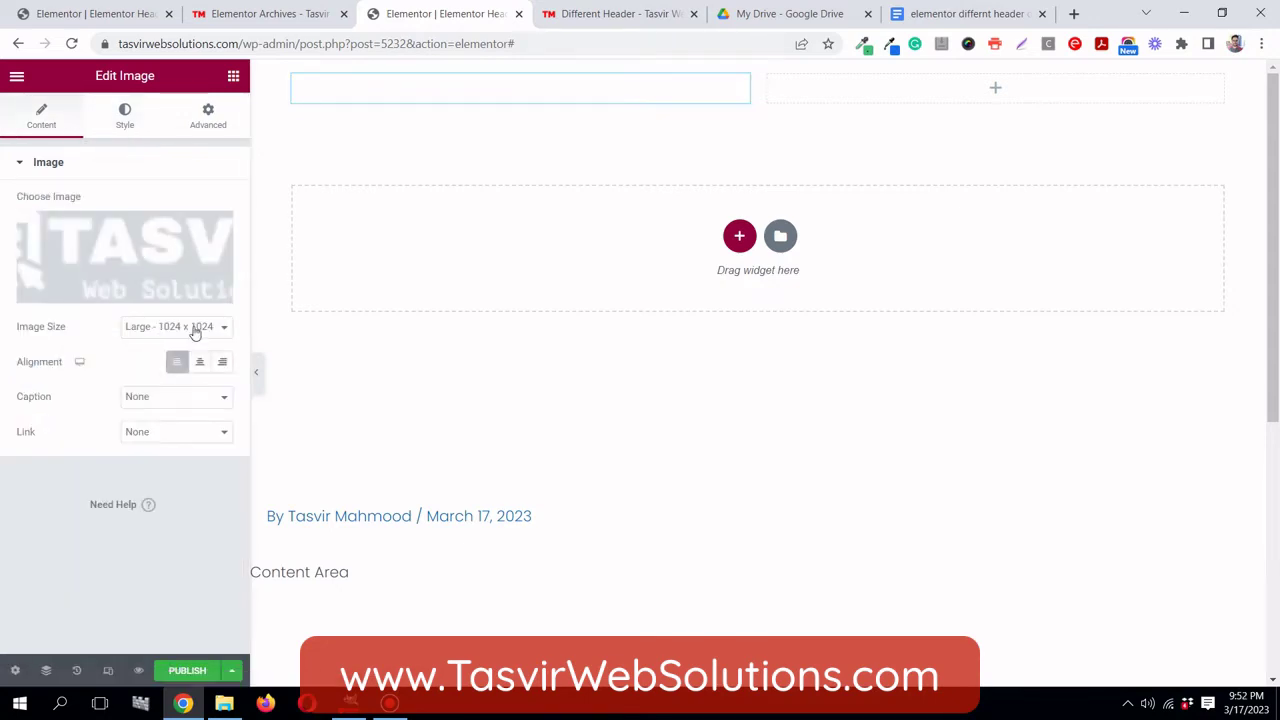
- Add a Nav Menu widget to the section's second column and set the first column's width to 30%
left_click(233, 78)
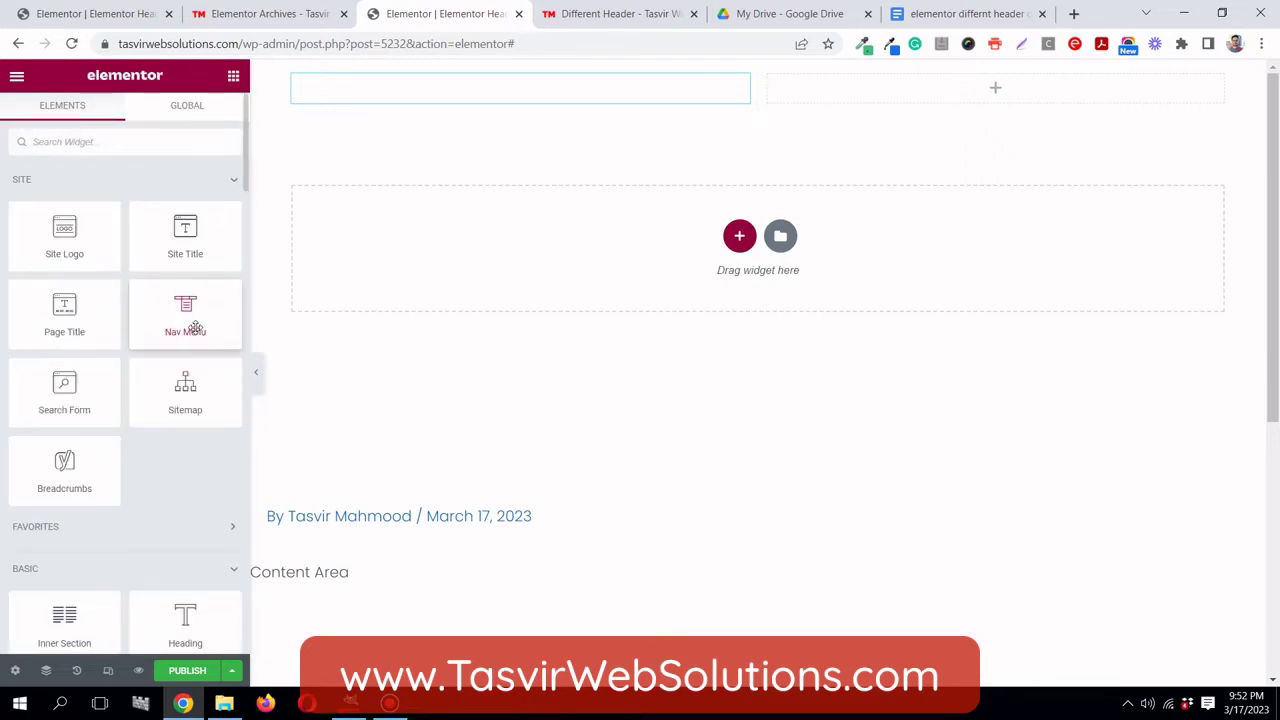
left_click_drag(195, 327, 920, 108)
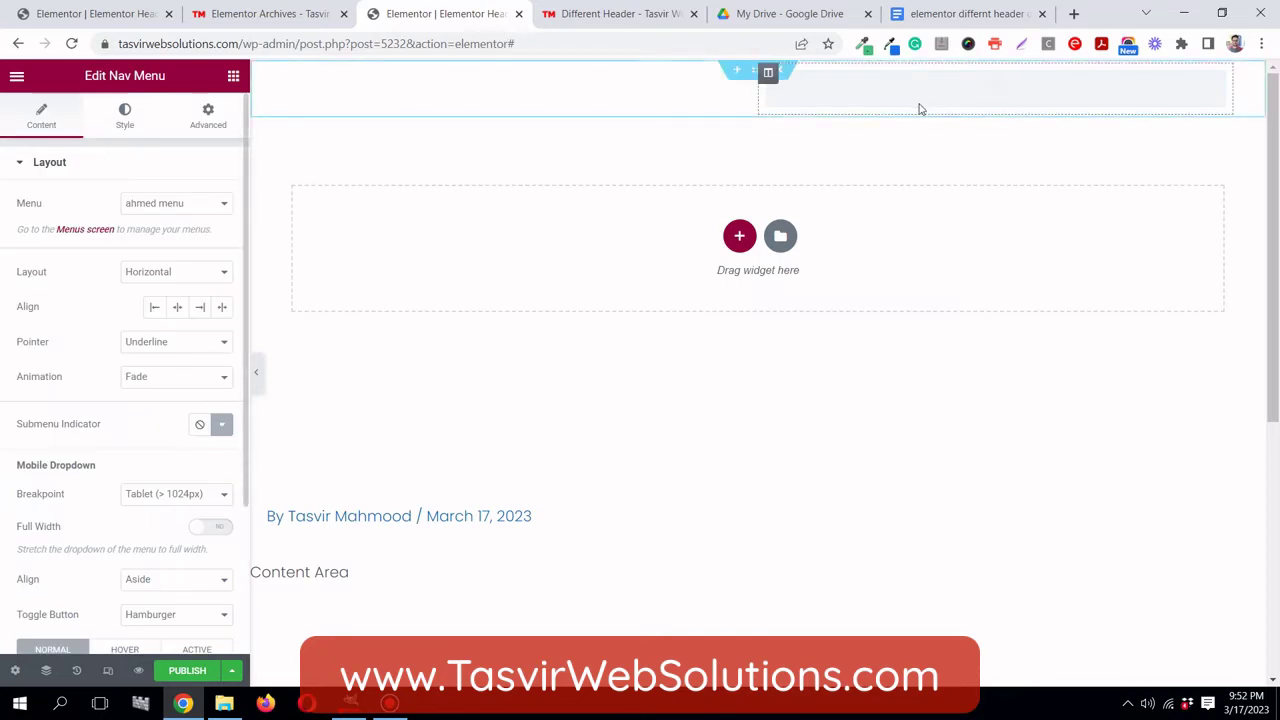
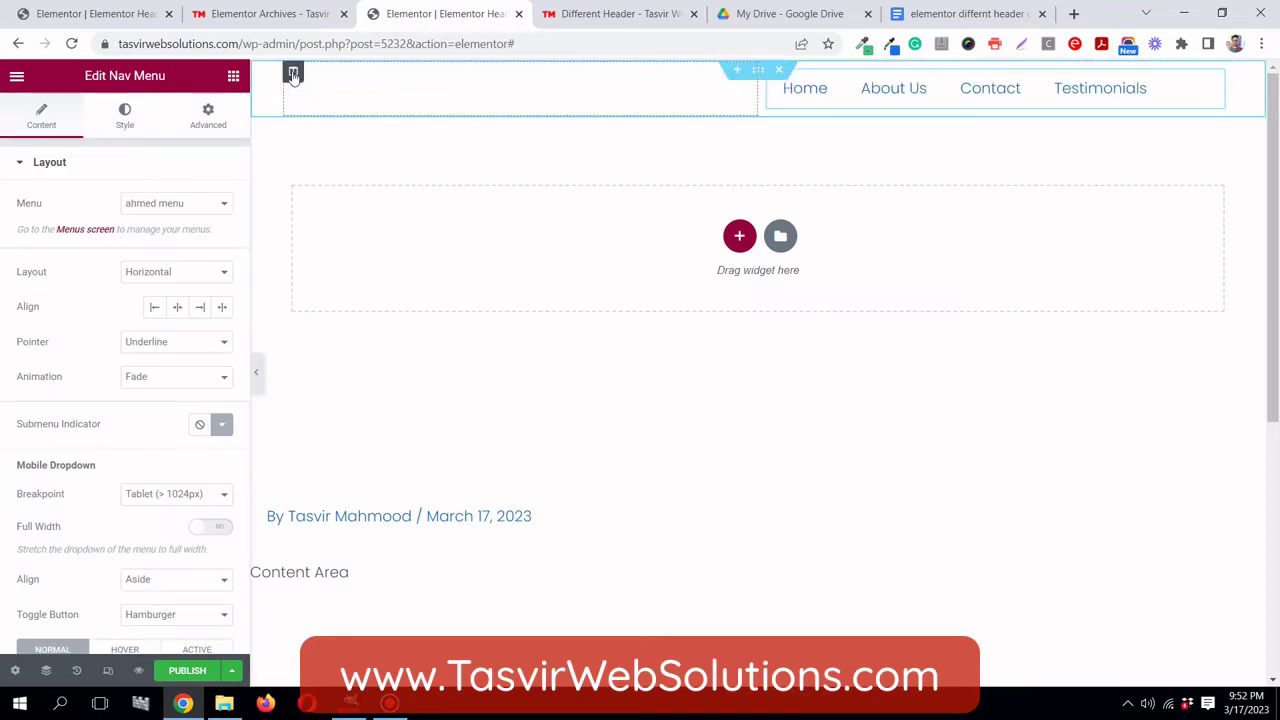
left_click(293, 73)
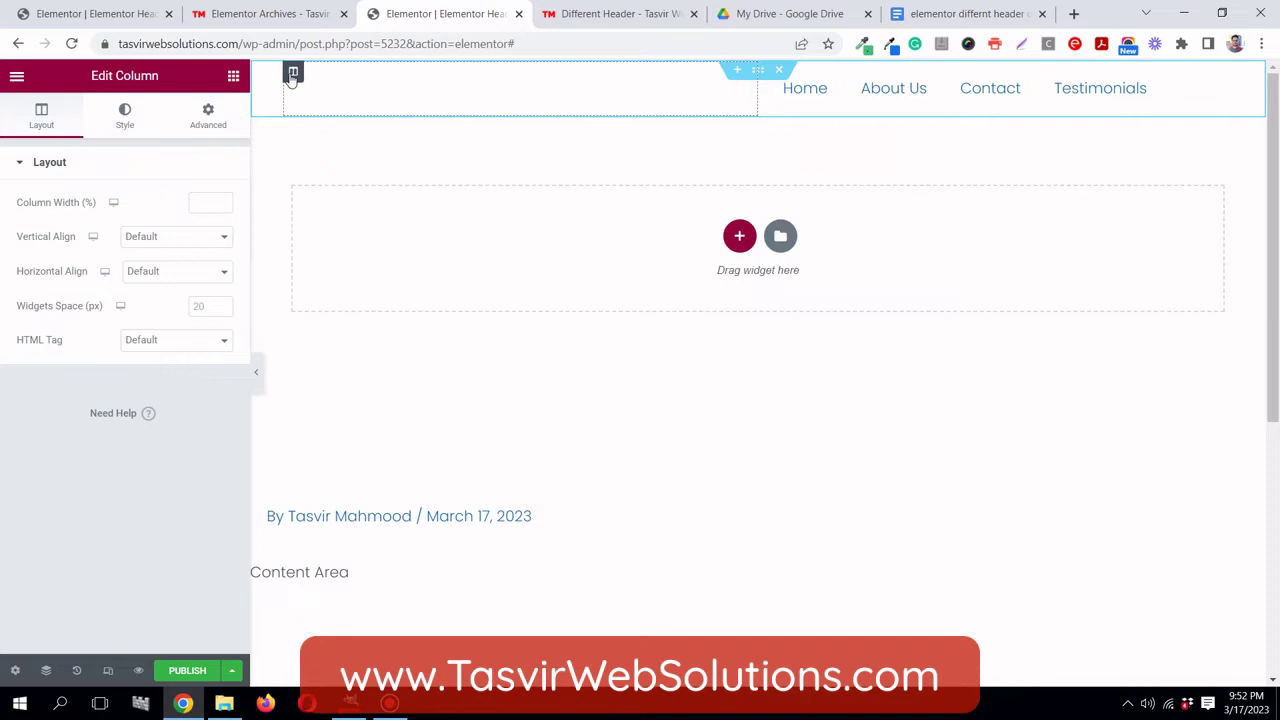
left_click(216, 201)
type("30")
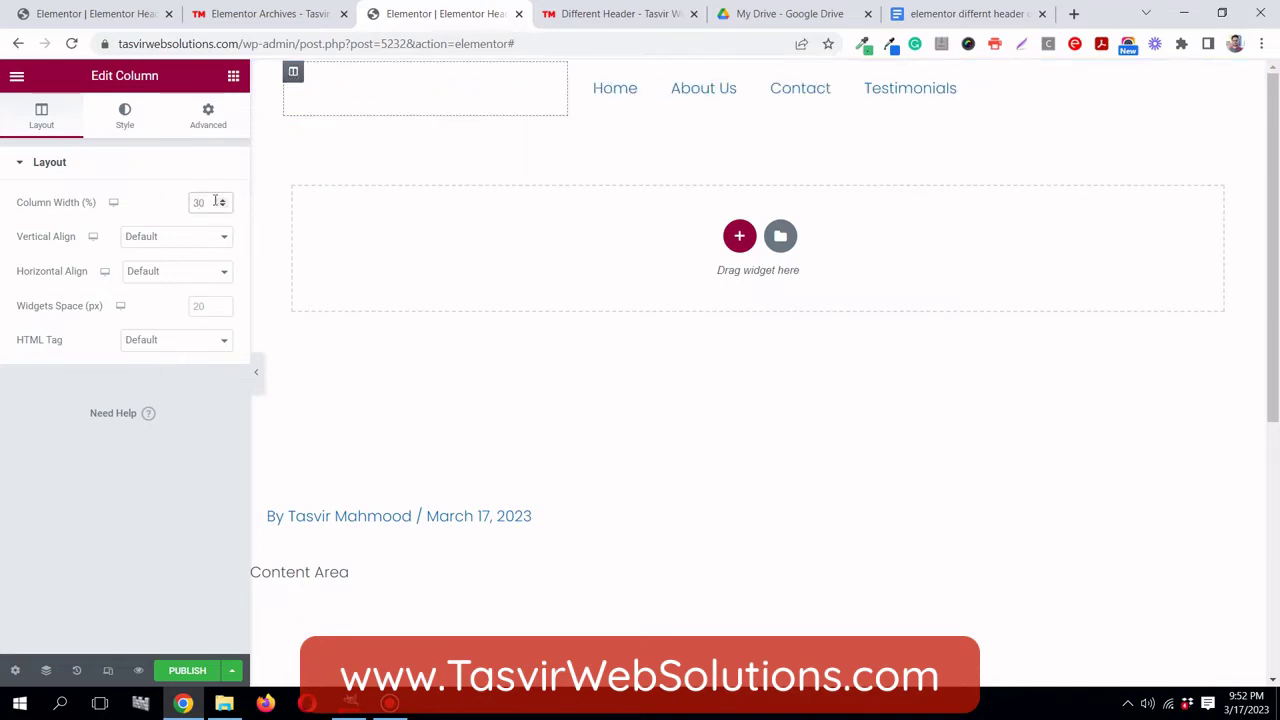
- Align the header's navigation menu to the right of its column
left_click(579, 72)
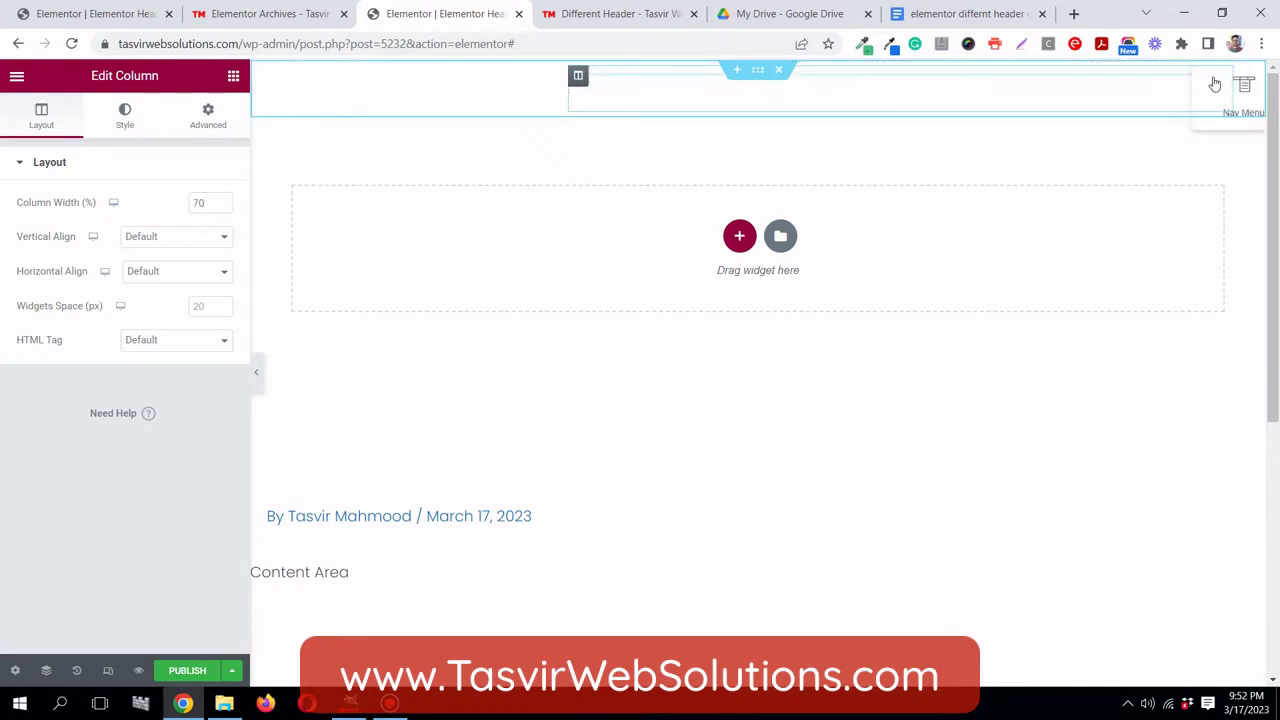
left_click(1215, 80)
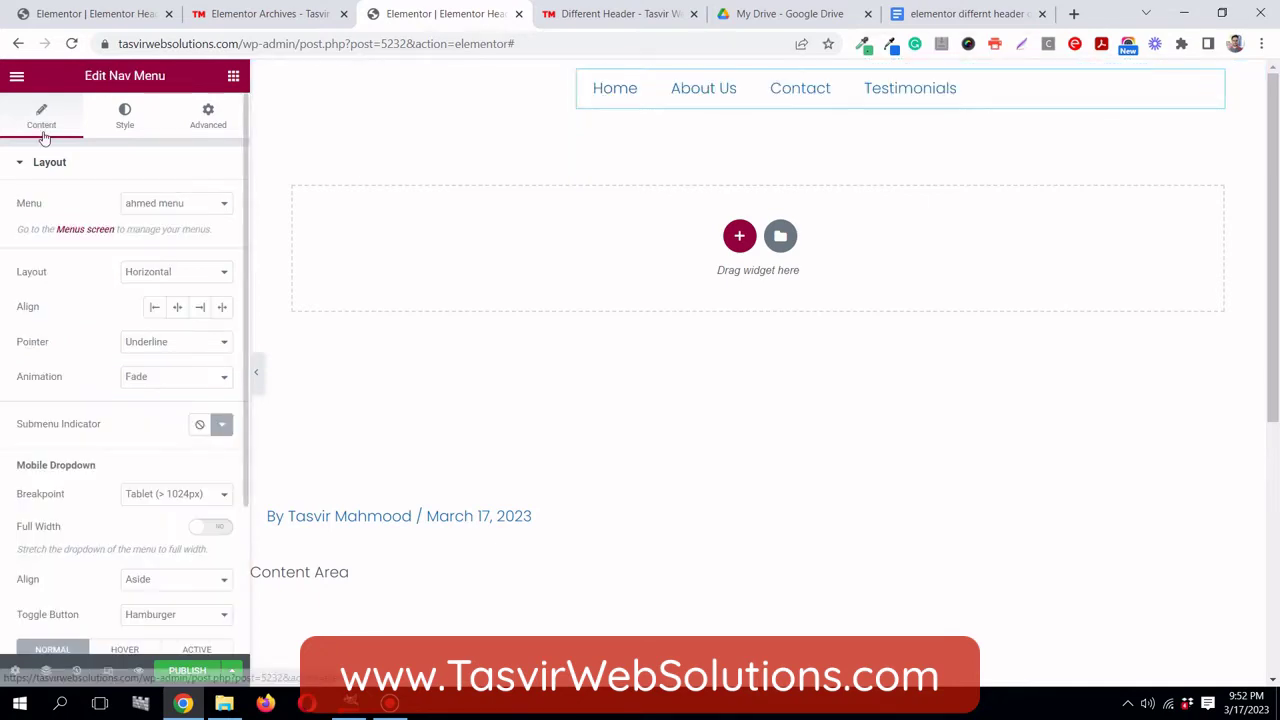
left_click(201, 308)
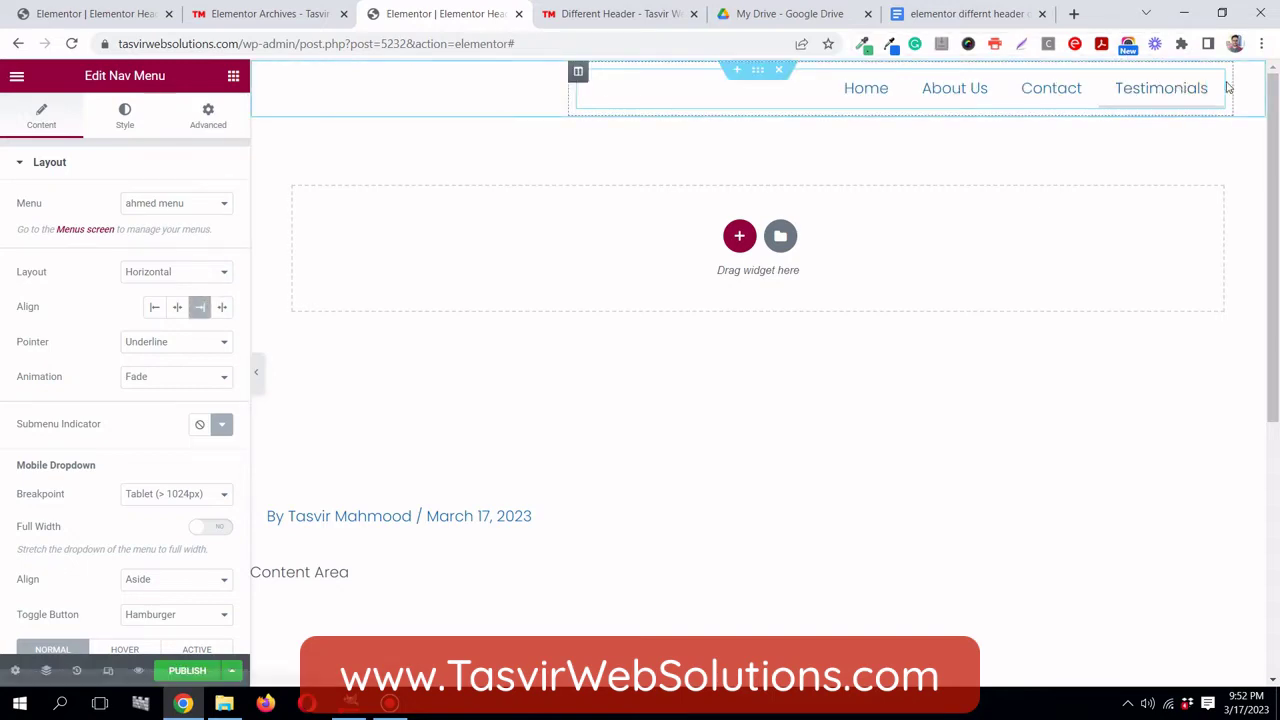
- Set the navigation menu's normal text color to white, #fff
left_click(138, 122)
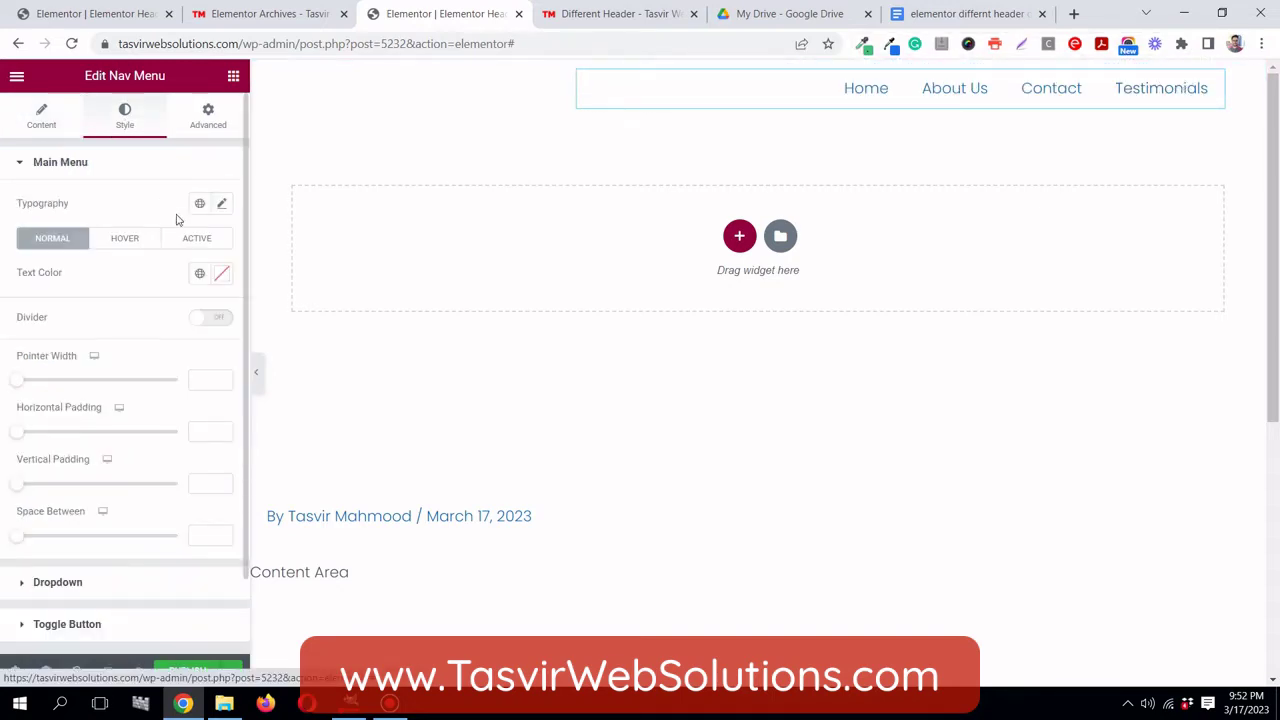
left_click(198, 276)
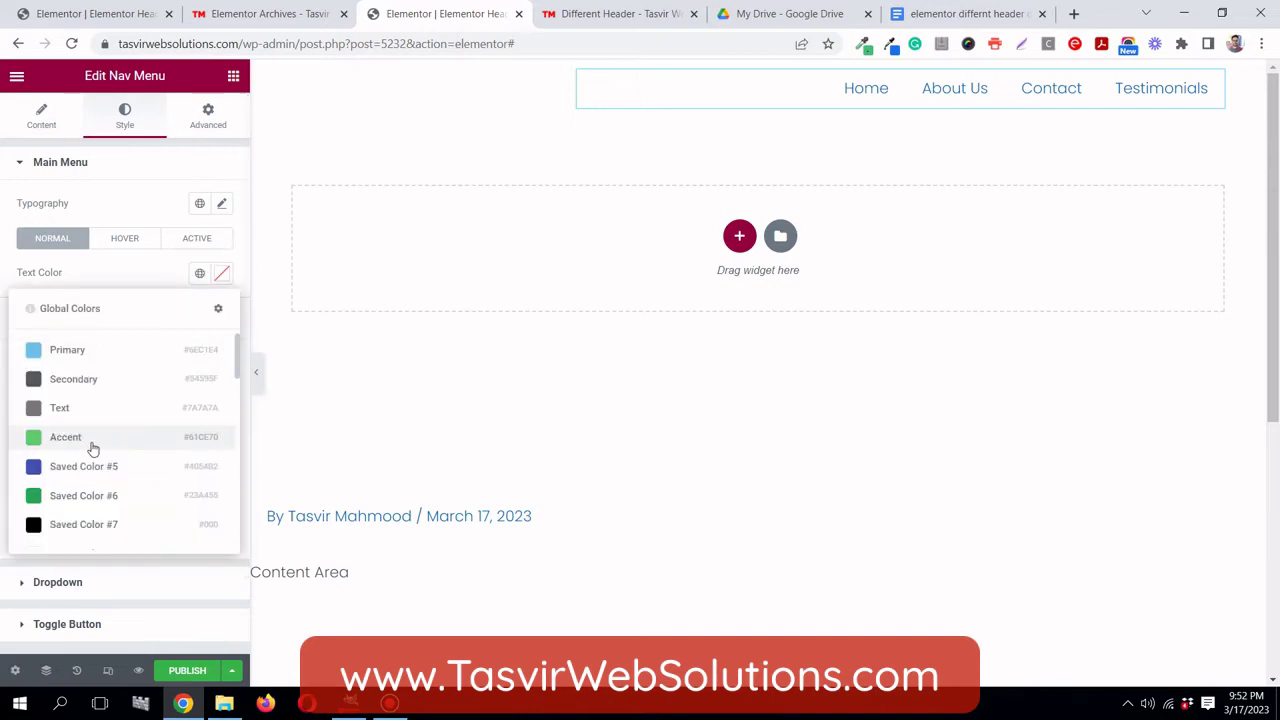
left_click(146, 283)
left_click(222, 274)
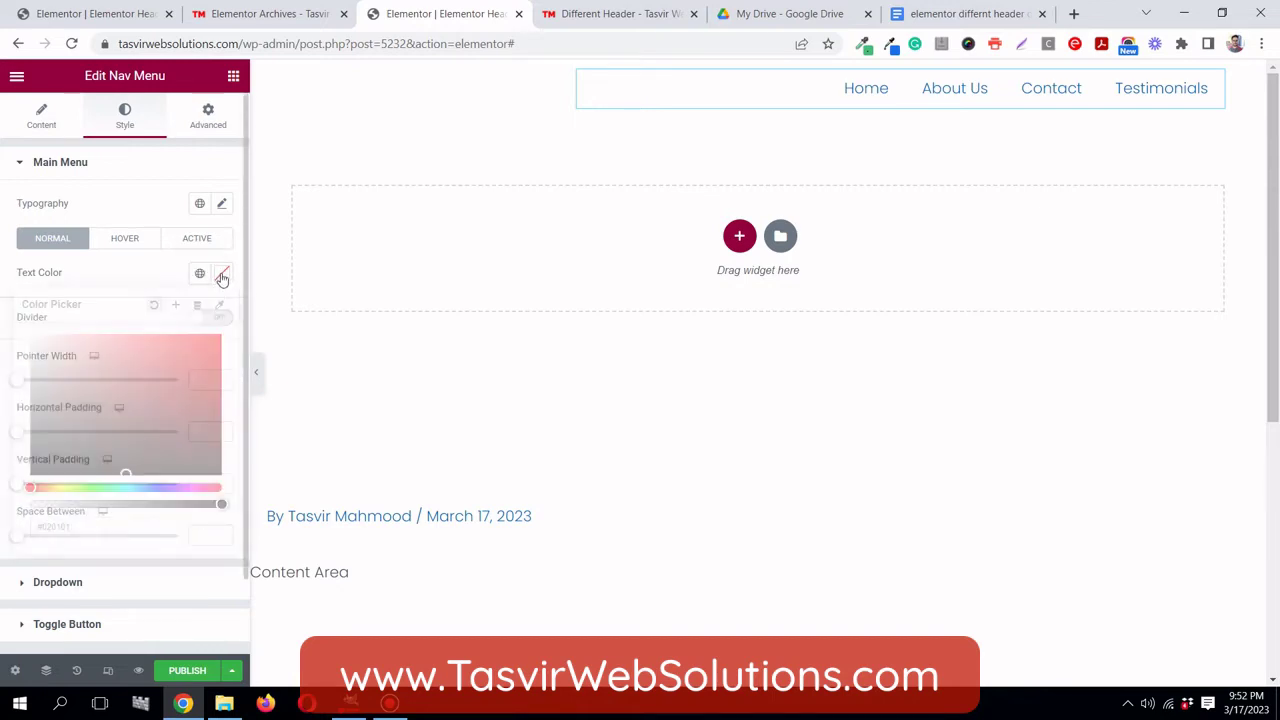
left_click(158, 533)
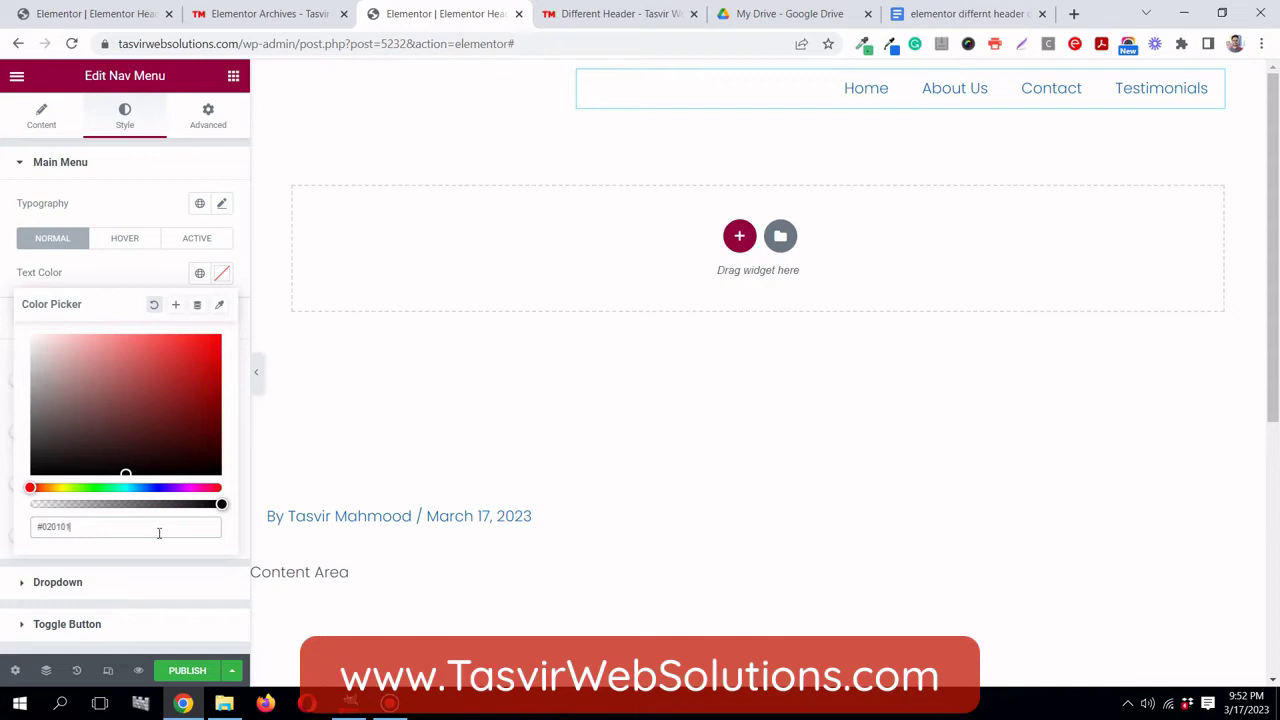
double_click(158, 533)
type("fff")
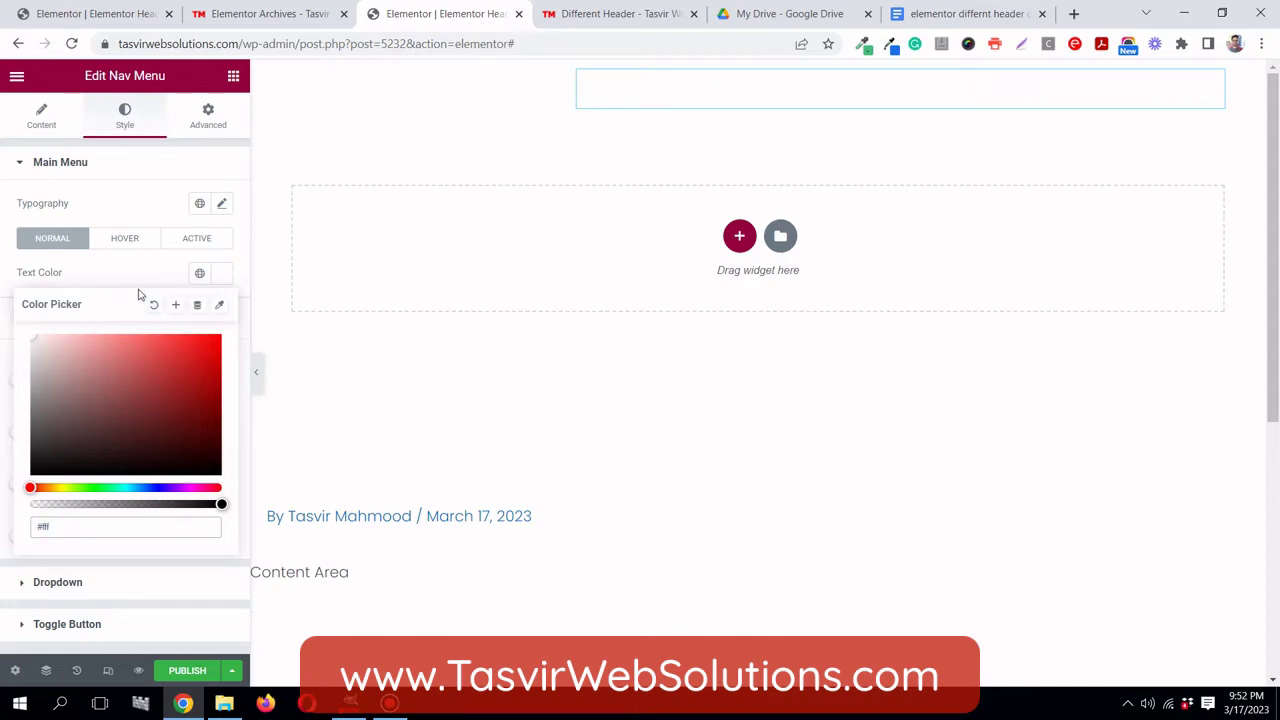
left_click(140, 290)
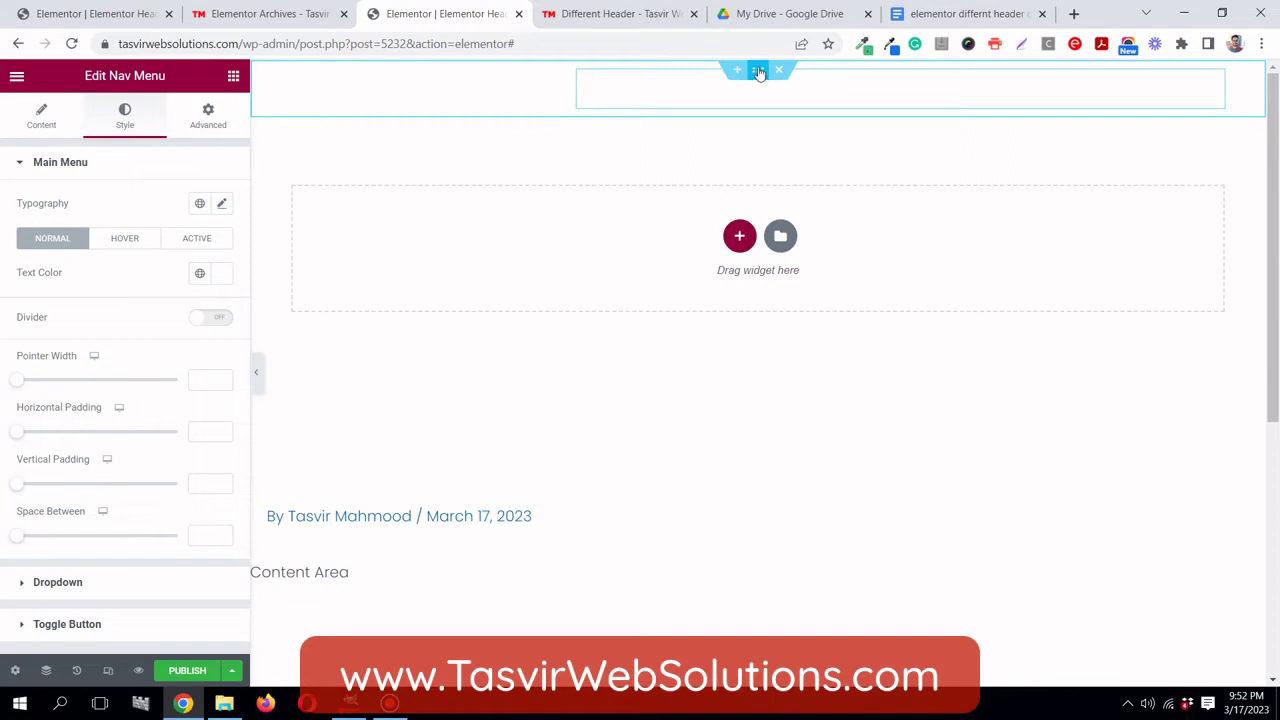
- Give the header section a bottom margin of -70 px and review its layout and background settings
left_click(758, 70)
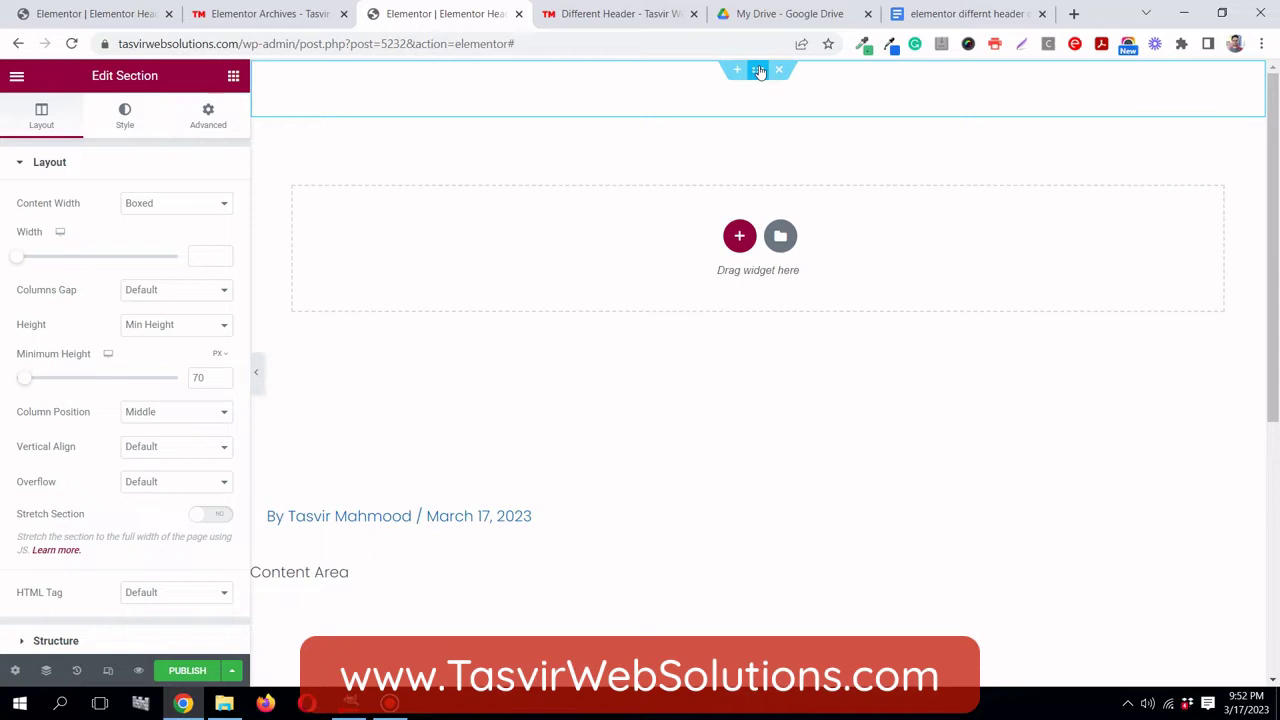
left_click(210, 125)
left_click(222, 224)
double_click(152, 226)
double_click(152, 226)
double_click(152, 226)
left_click(152, 226)
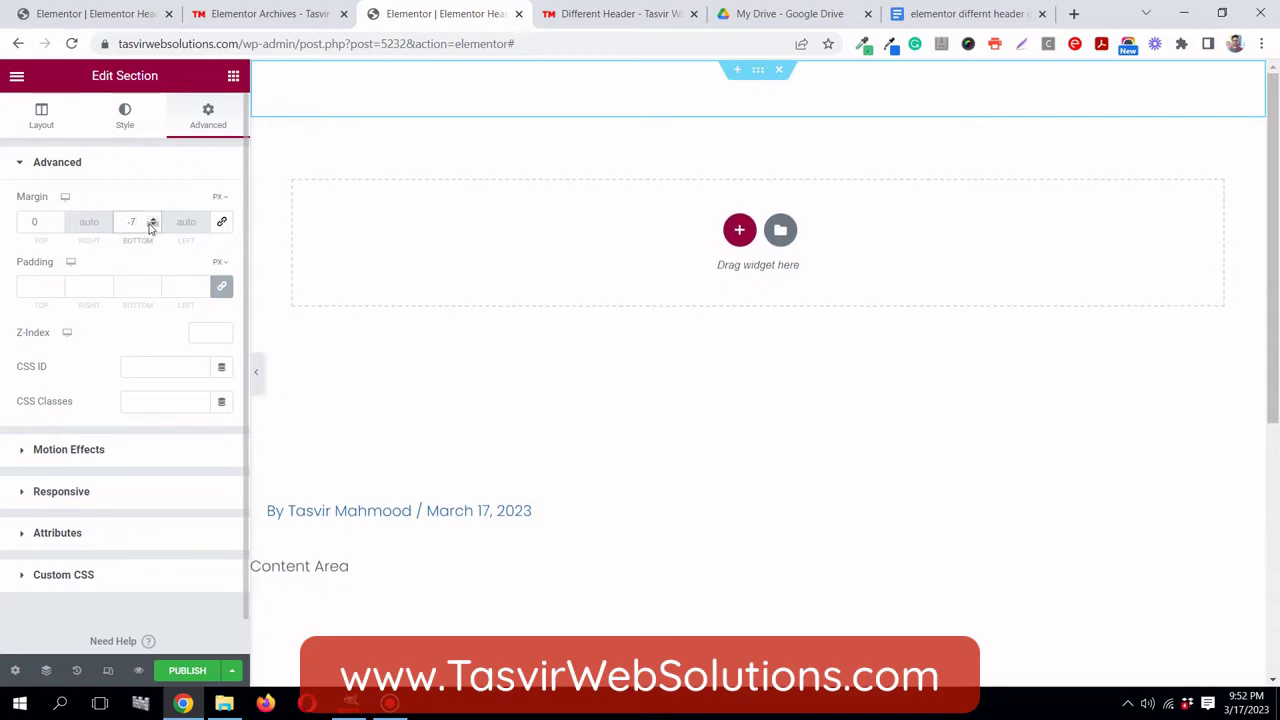
type("0")
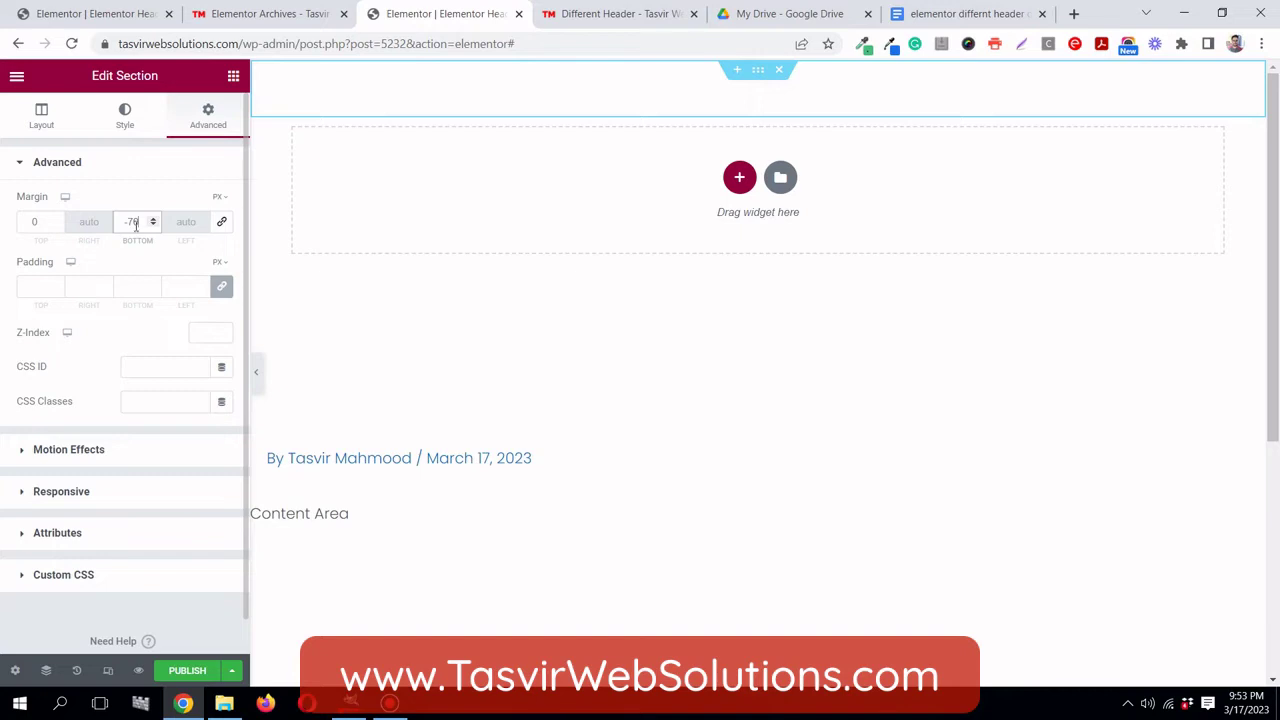
left_click(42, 118)
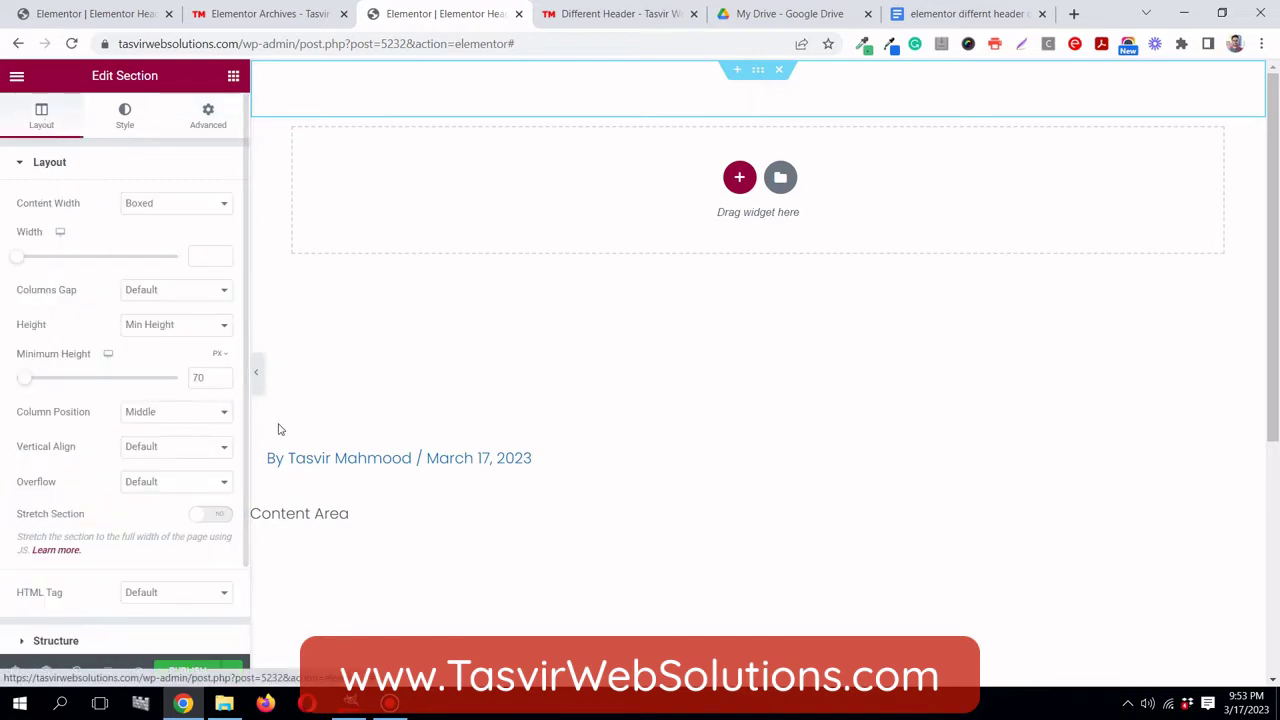
left_click(122, 124)
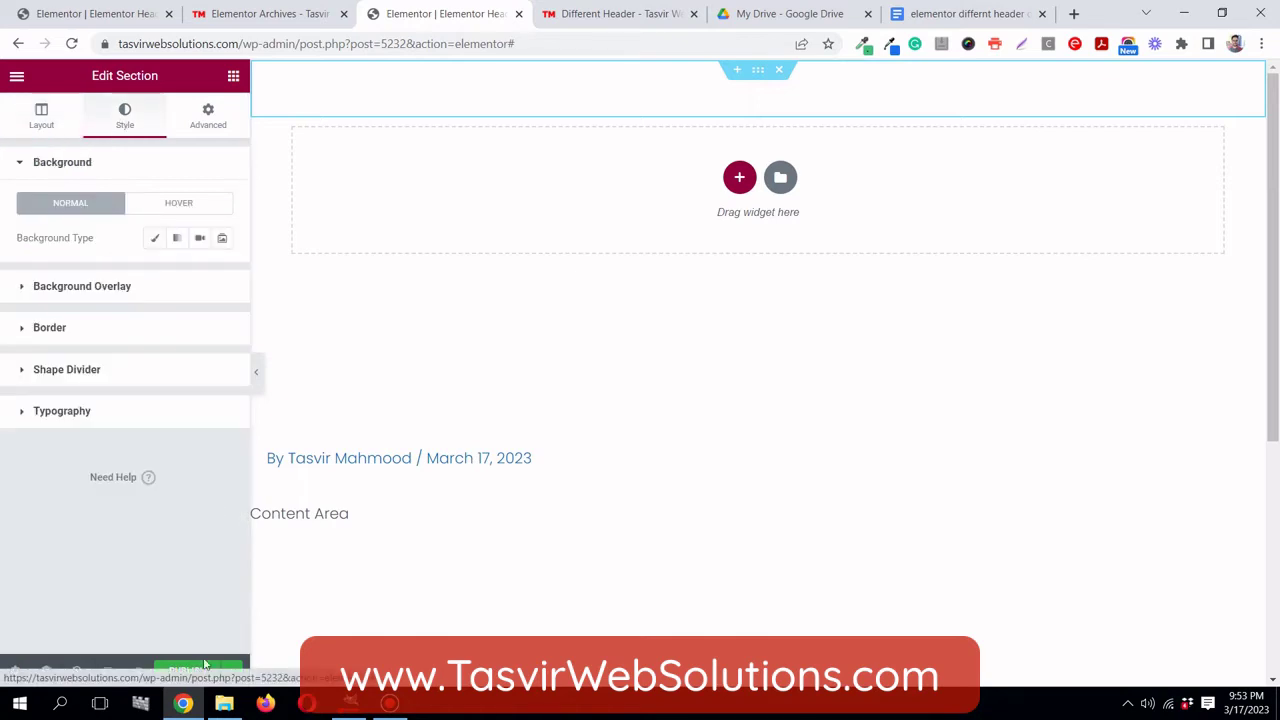
- Start publishing the header and add one display condition that includes Singular content
left_click(190, 670)
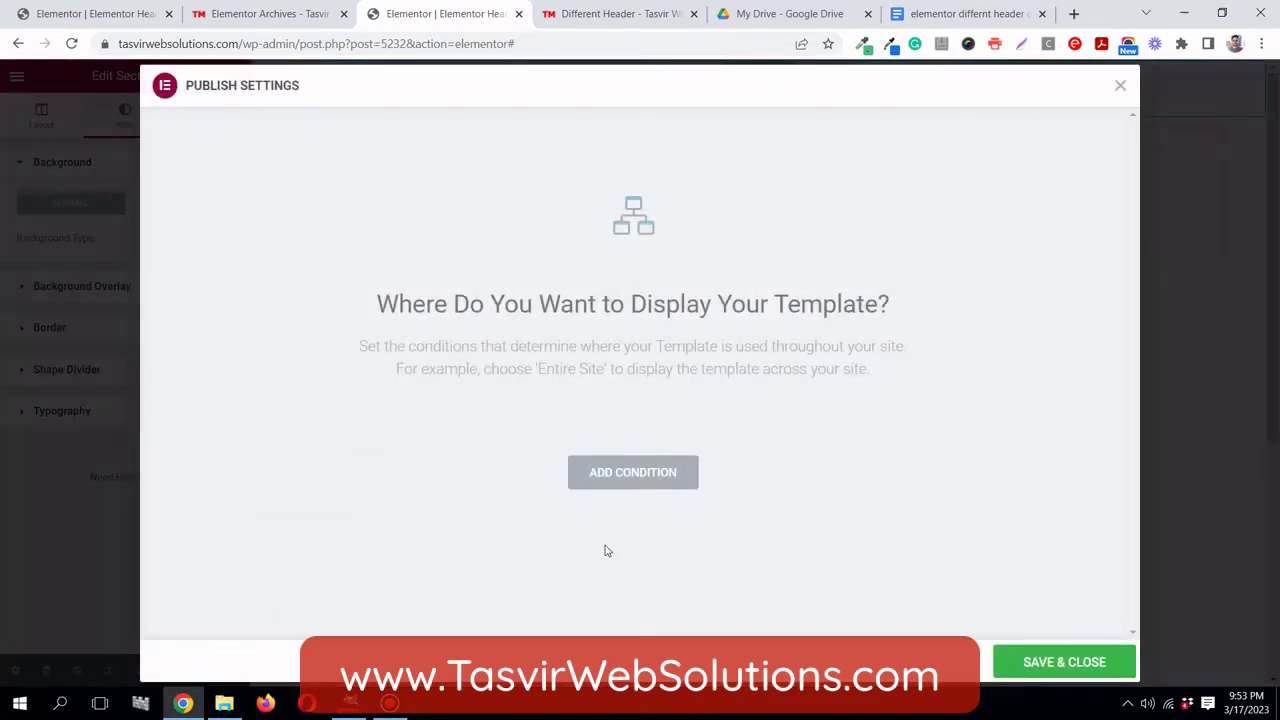
left_click(630, 471)
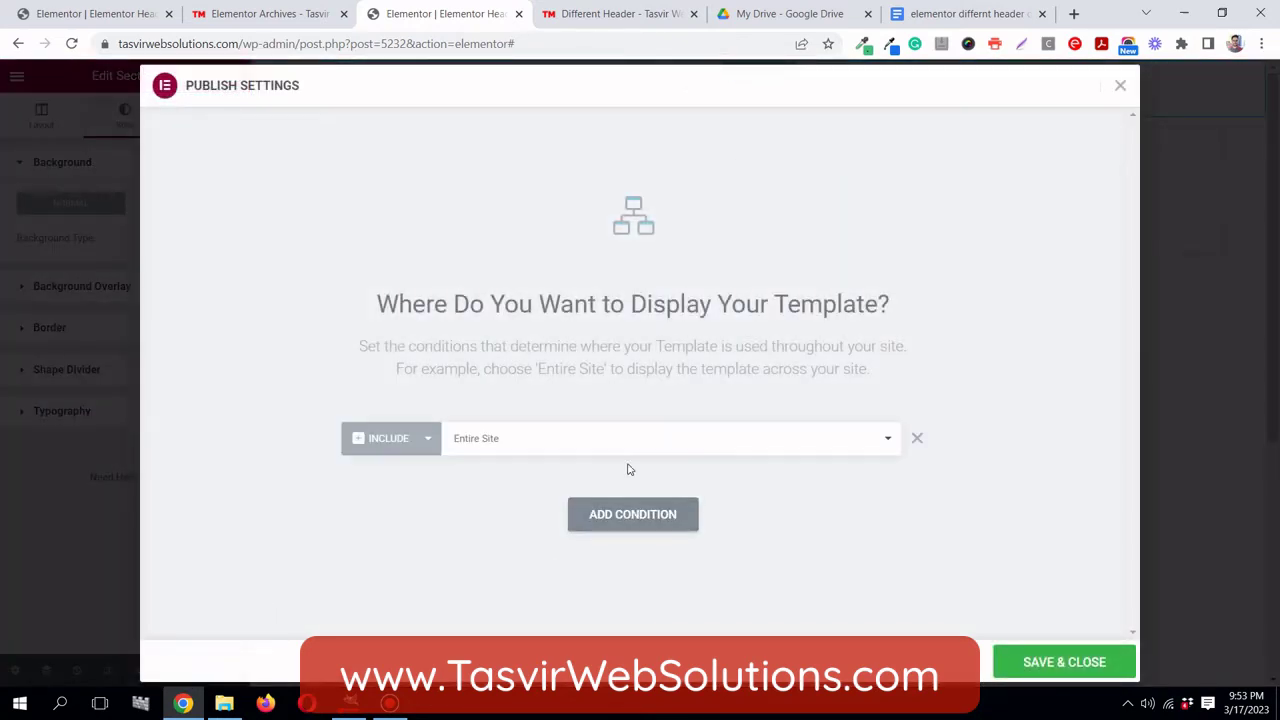
left_click(610, 22)
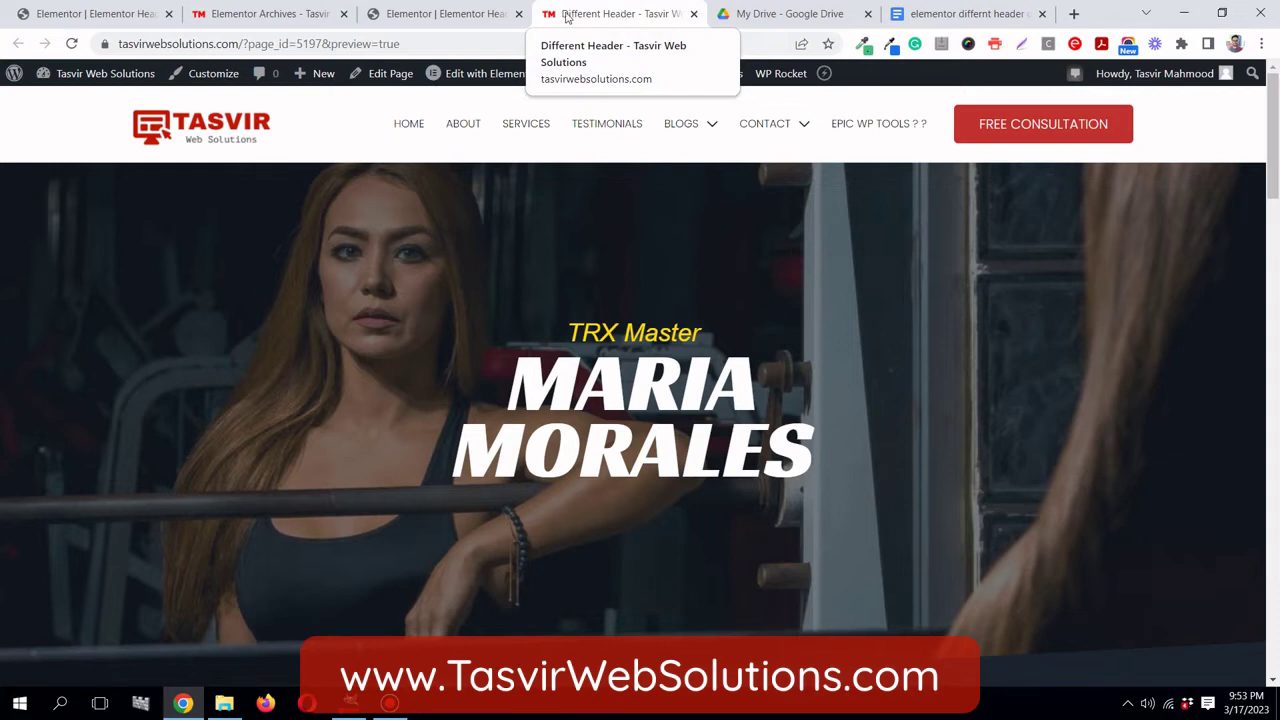
left_click(500, 22)
left_click(640, 518)
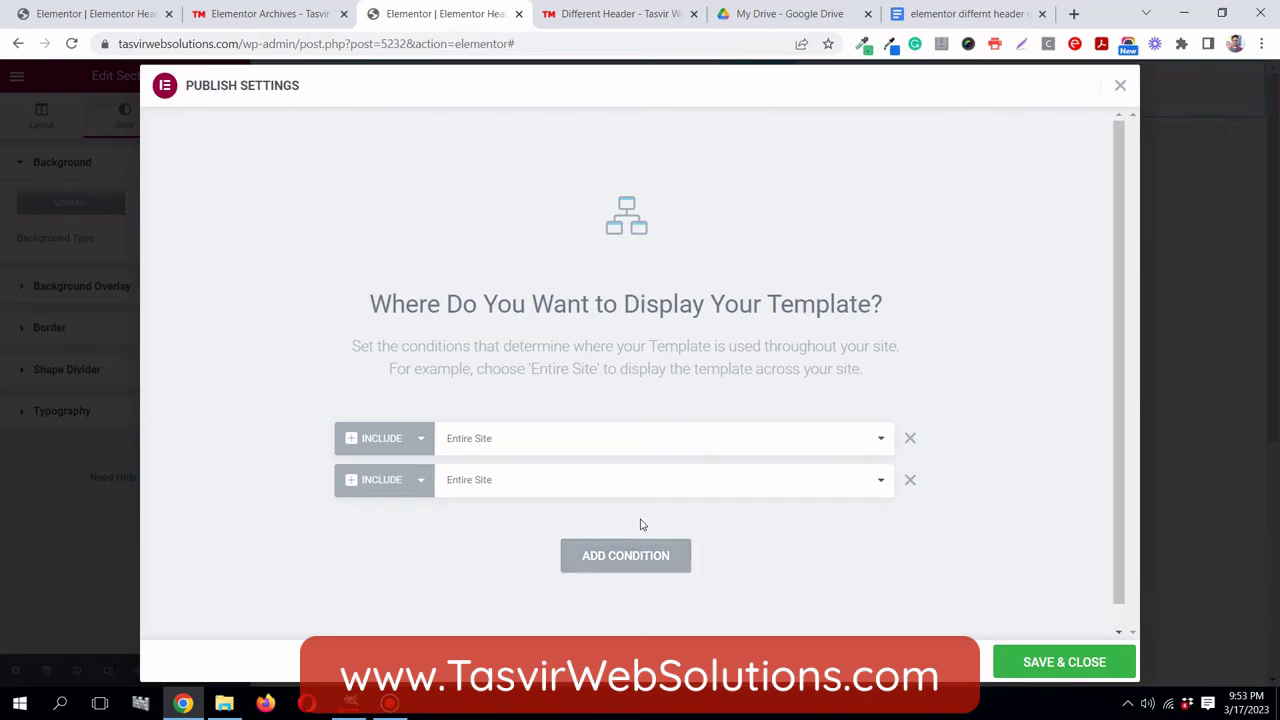
left_click(909, 481)
left_click(737, 452)
left_click(577, 500)
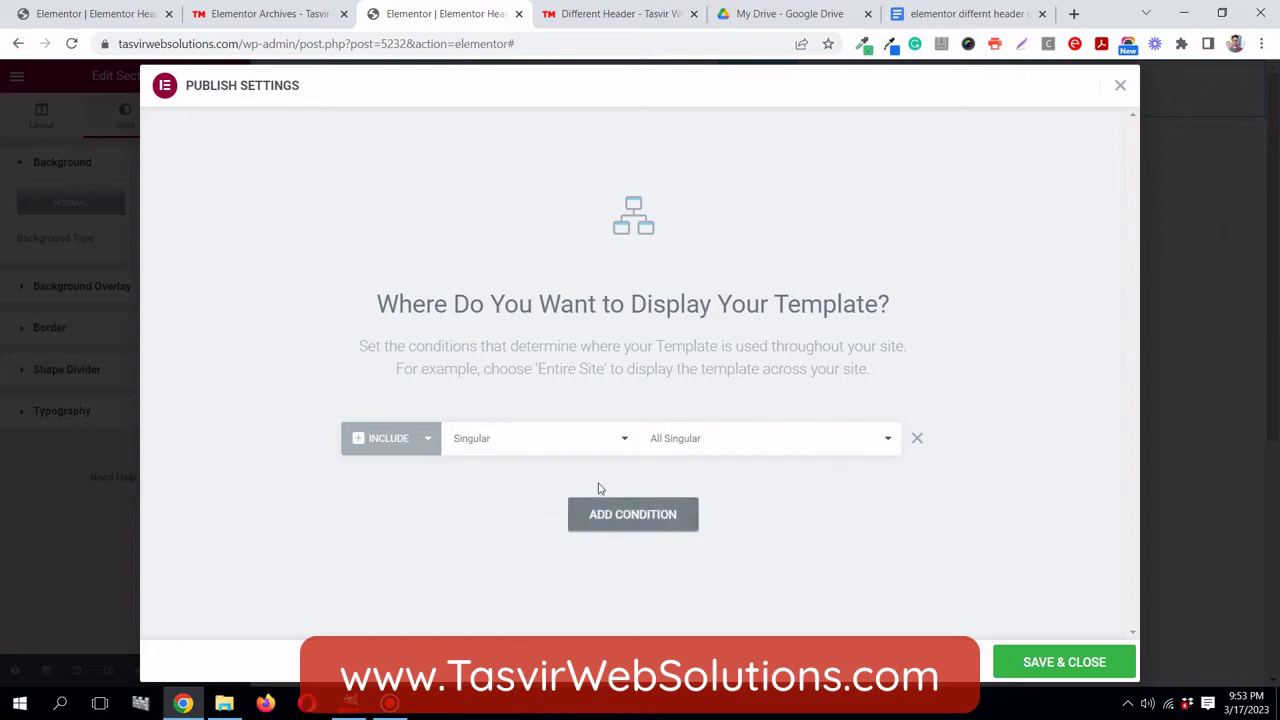
- Limit the display condition to the page Different Header under Pages and save the publish settings
left_click(766, 451)
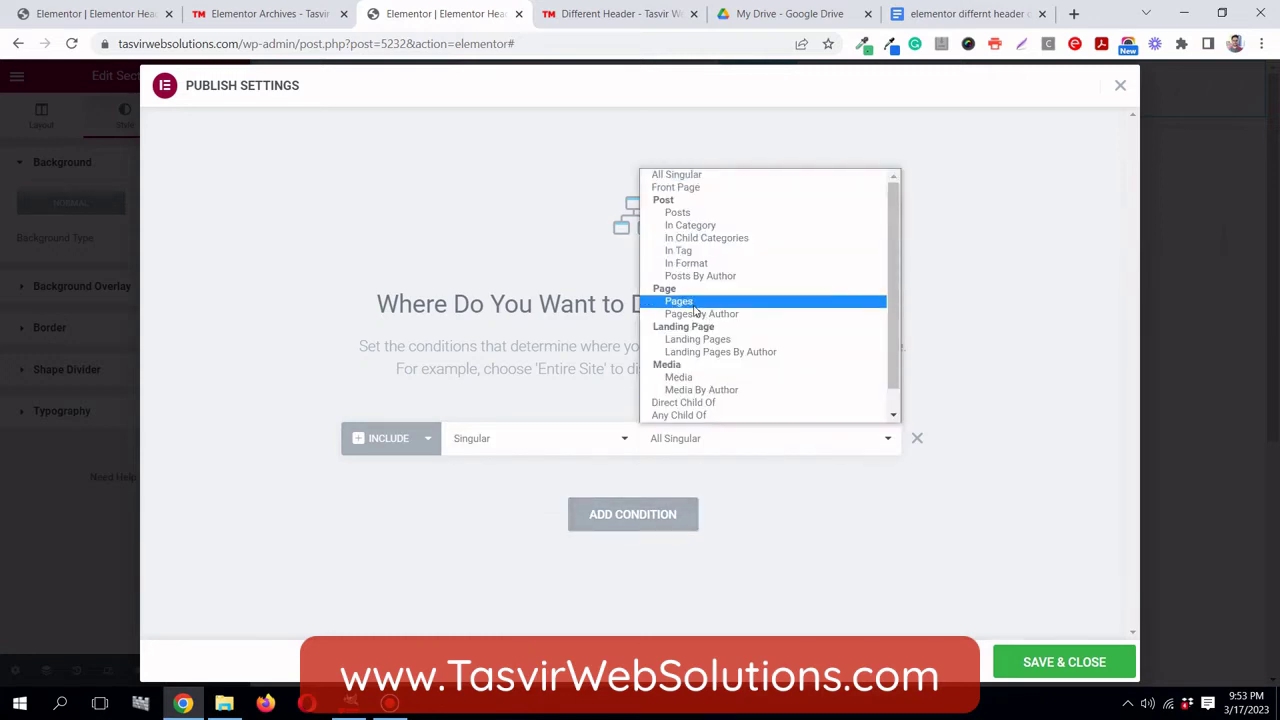
left_click(694, 302)
left_click(818, 449)
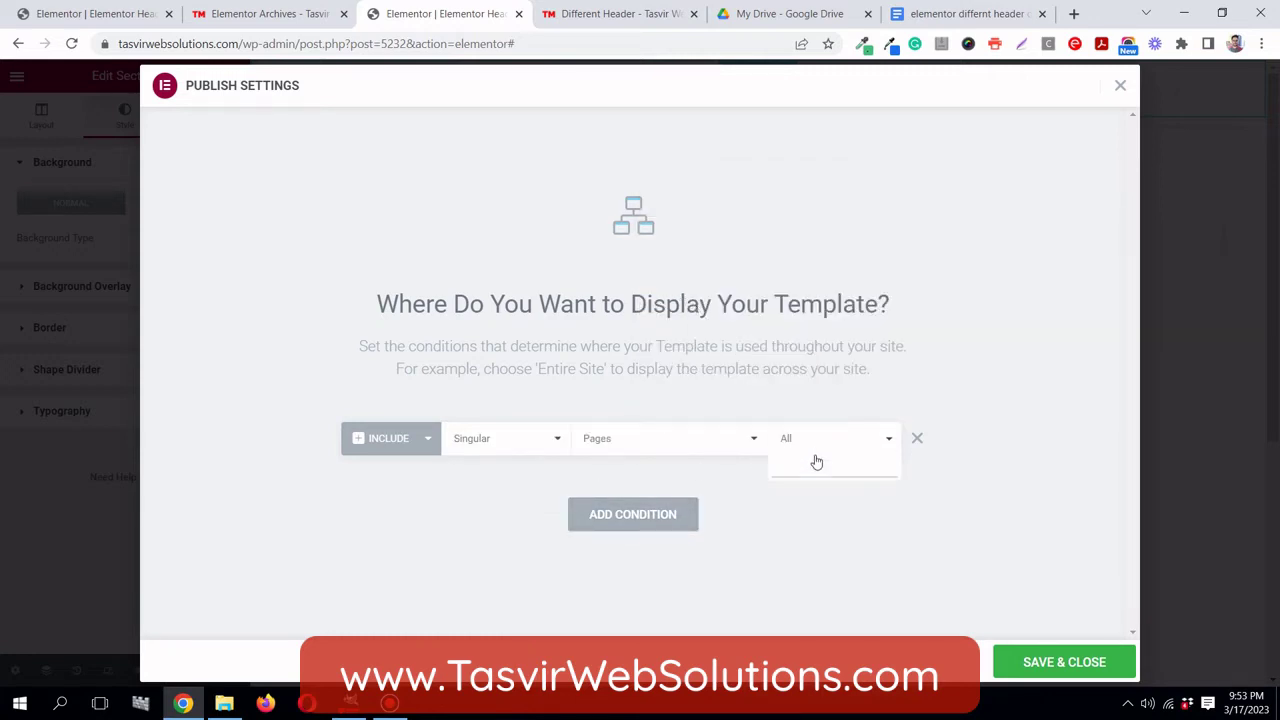
type("diff")
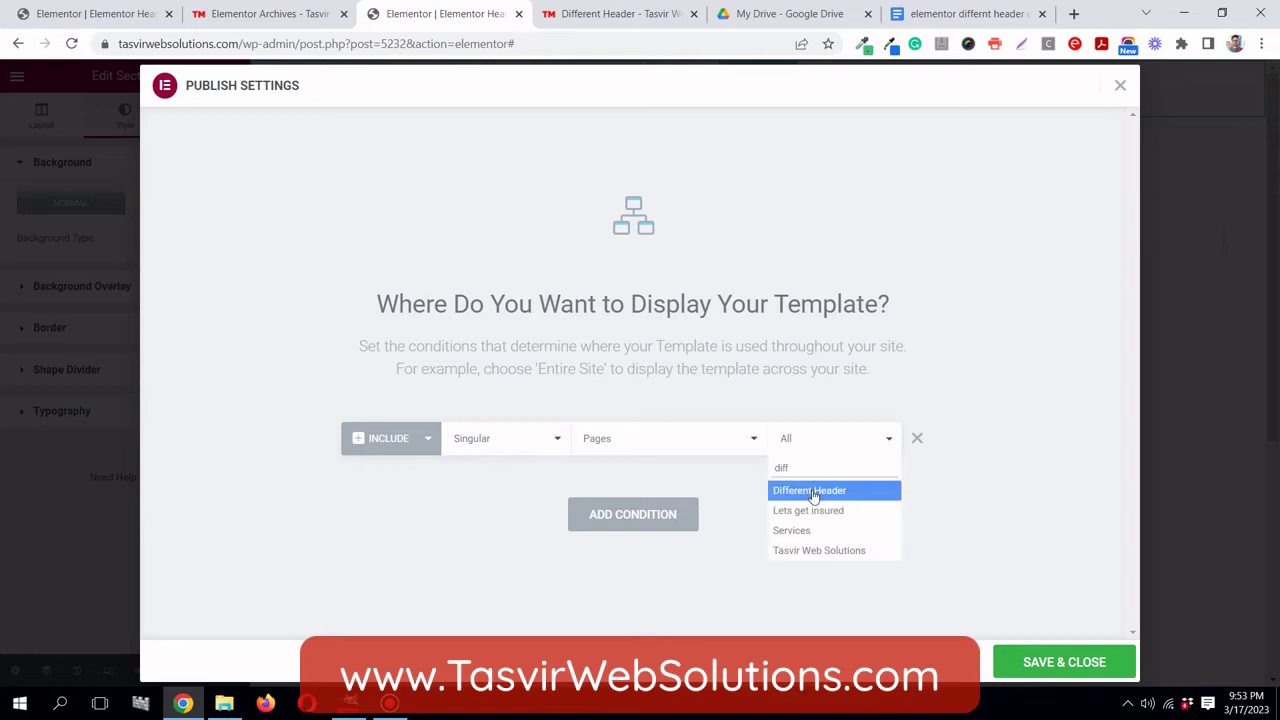
left_click(813, 492)
left_click(1068, 672)
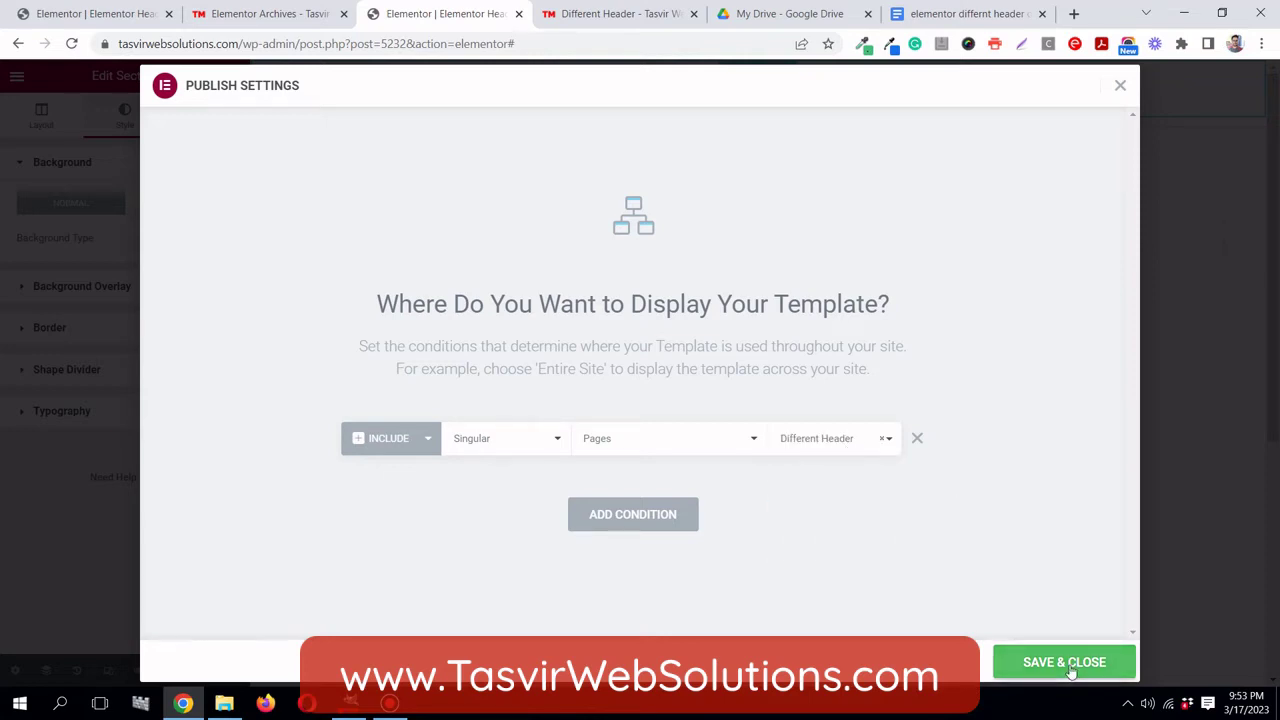
- Reload the Different Header preview page to check the new header over the hero image
left_click(603, 16)
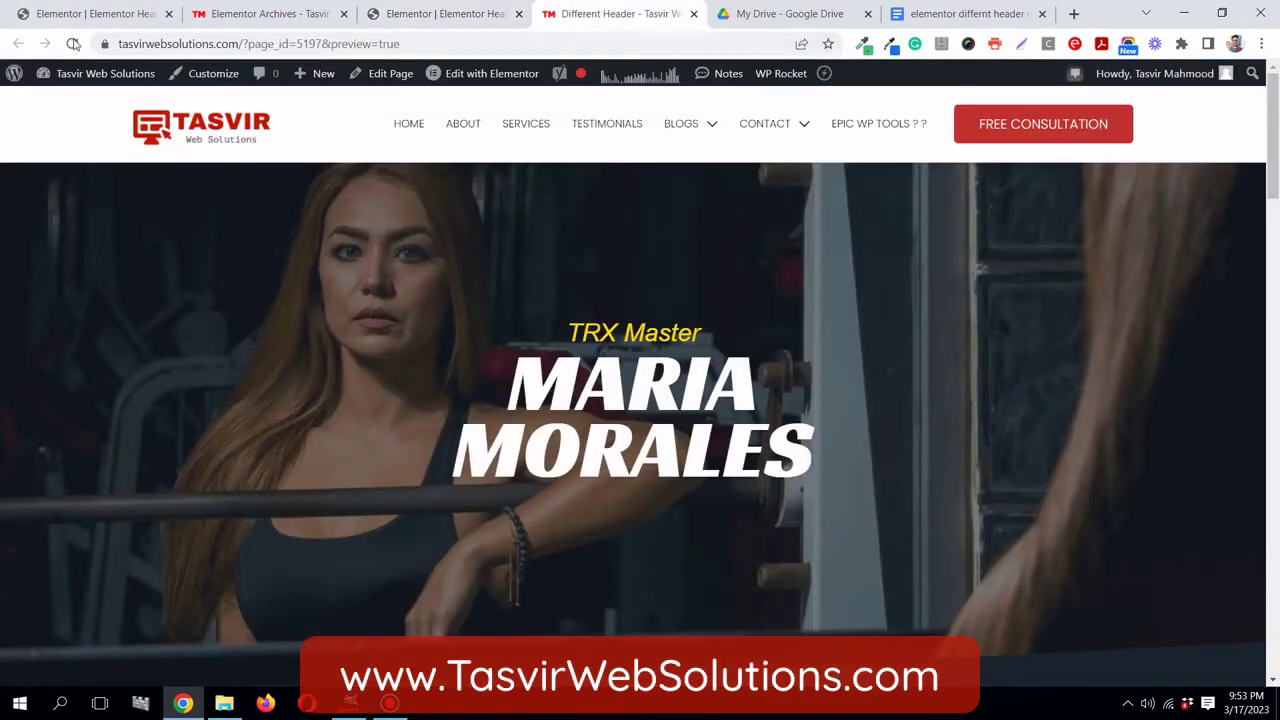
left_click(73, 44)
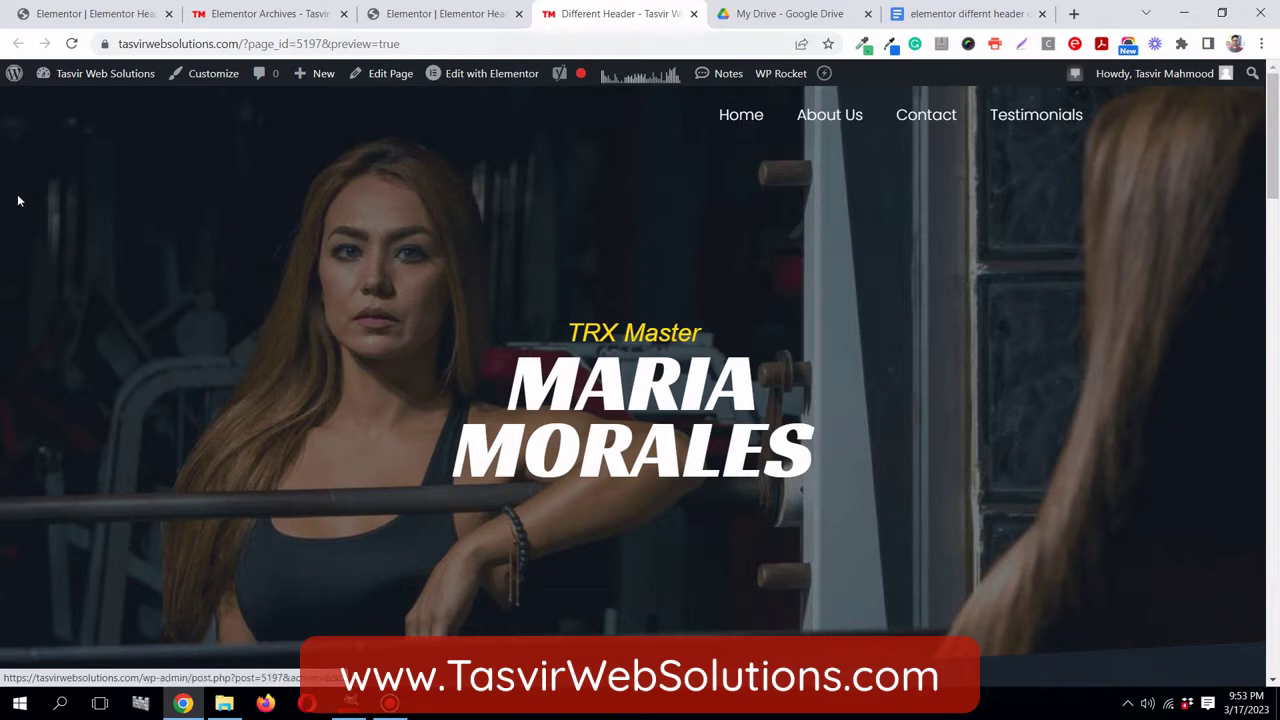
- Return to the header template in the Elementor editor and set the logo image's z-index to 50
left_click(428, 16)
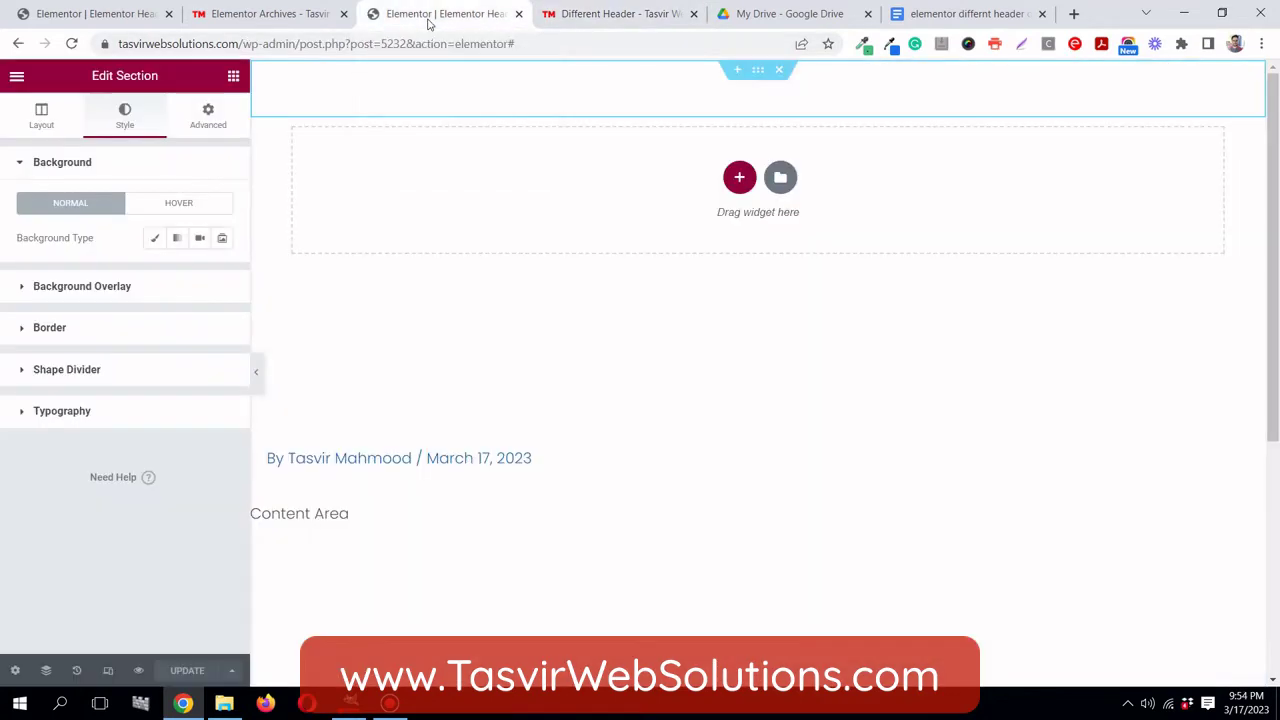
left_click(358, 91)
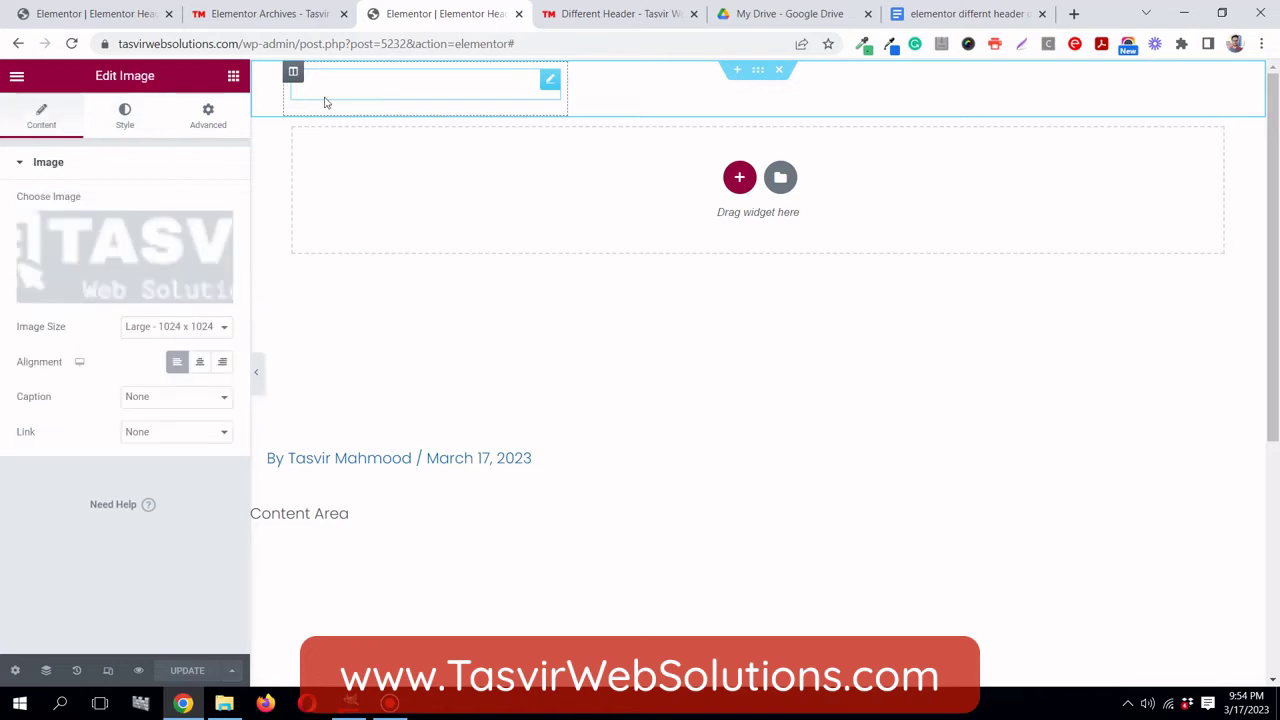
left_click(208, 116)
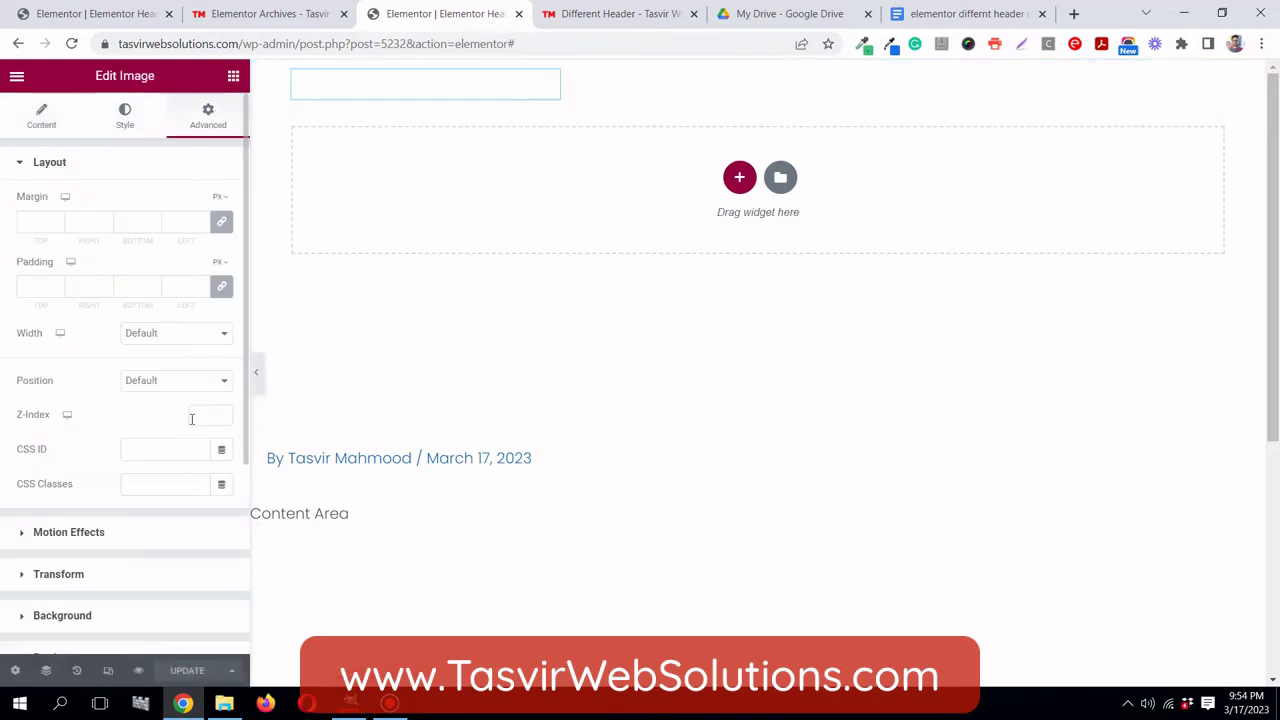
left_click(193, 417)
type("50")
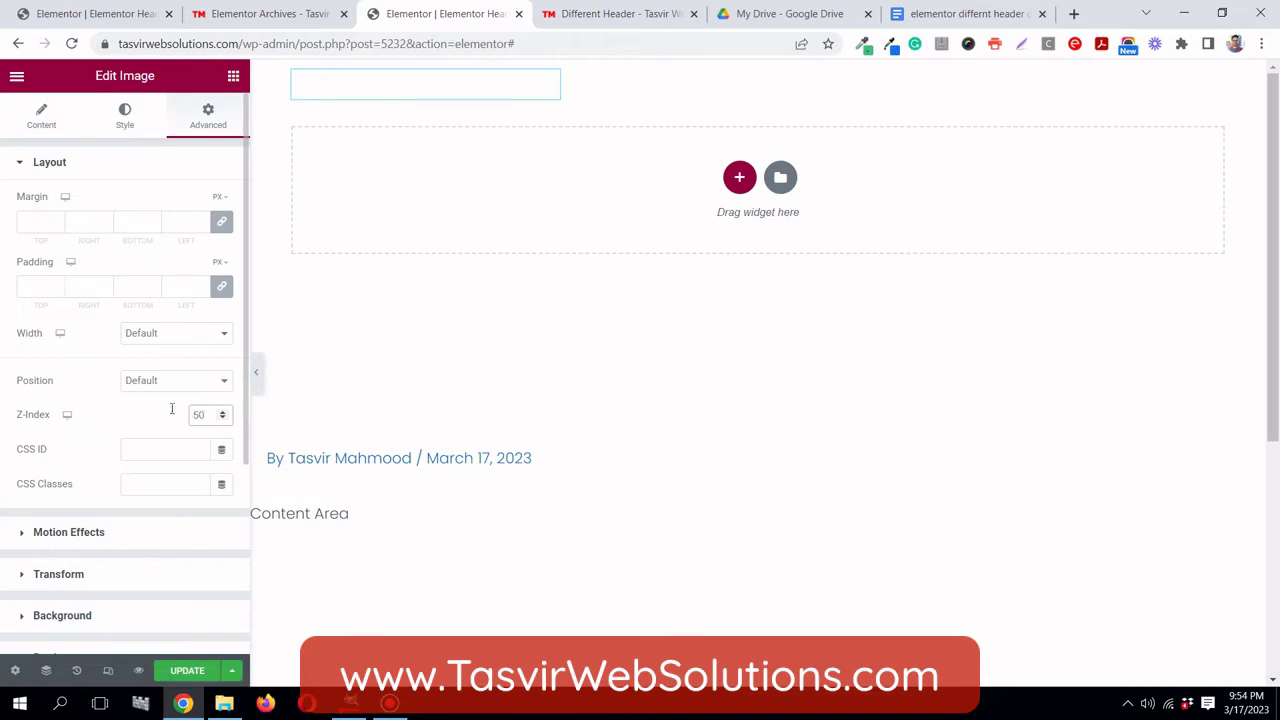
- Link the logo image to a custom URL using the dynamic Site URL tag and update the header template
left_click(40, 124)
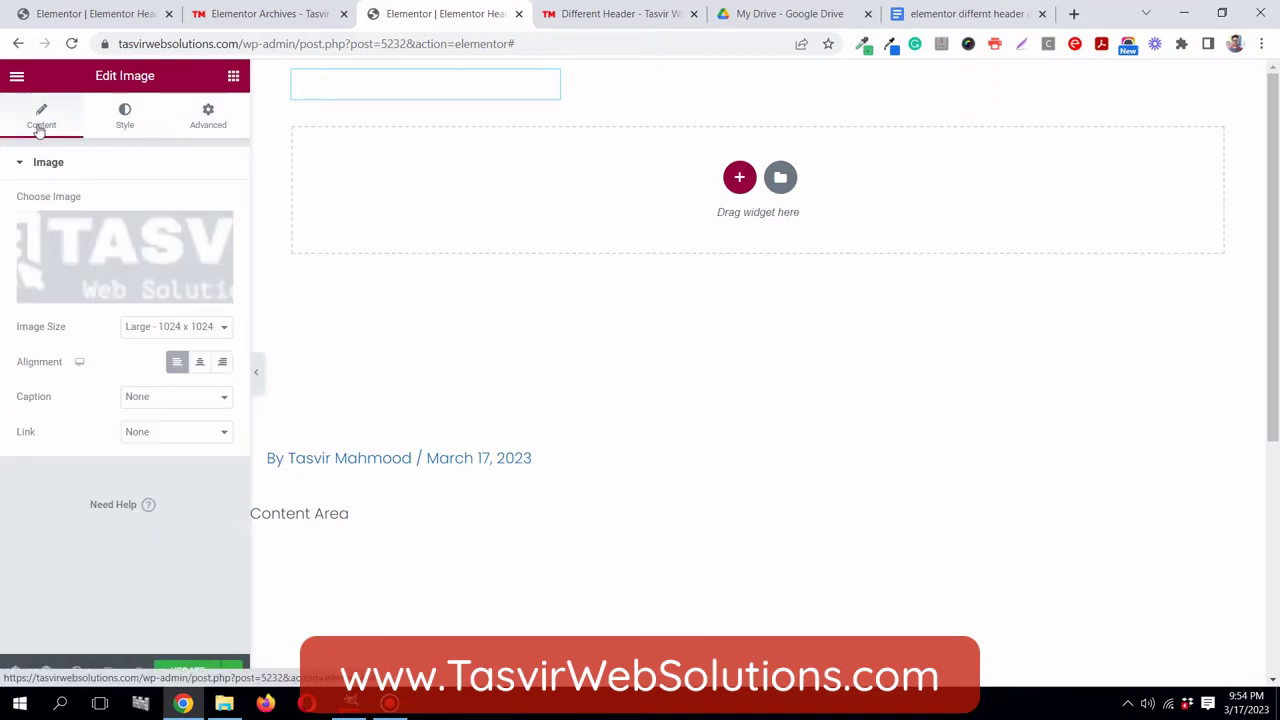
left_click(148, 441)
left_click(162, 475)
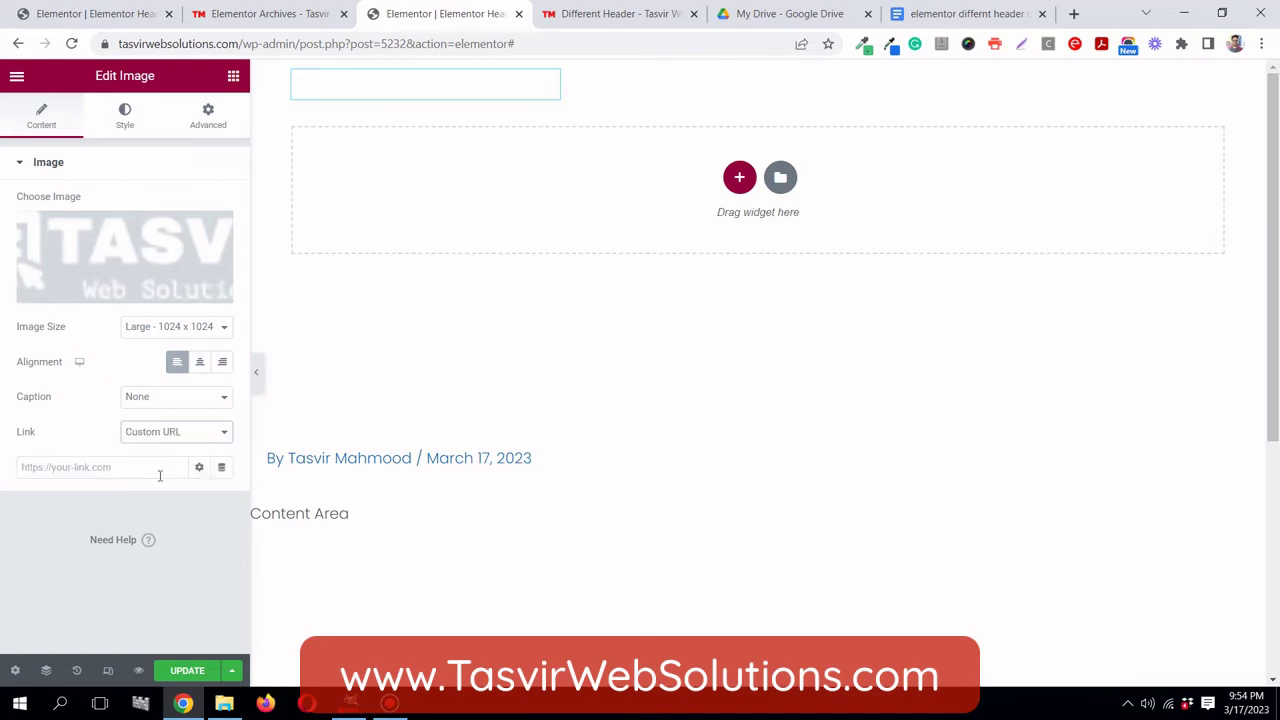
left_click(220, 468)
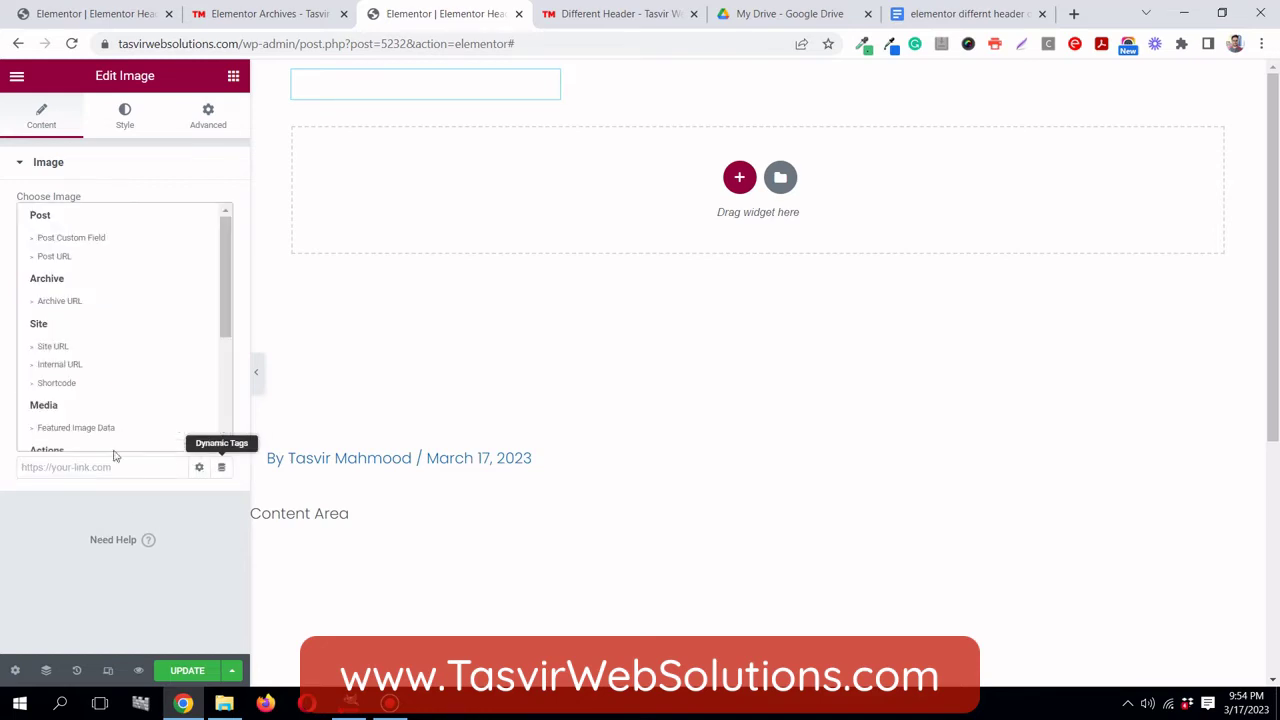
left_click(56, 347)
left_click(204, 673)
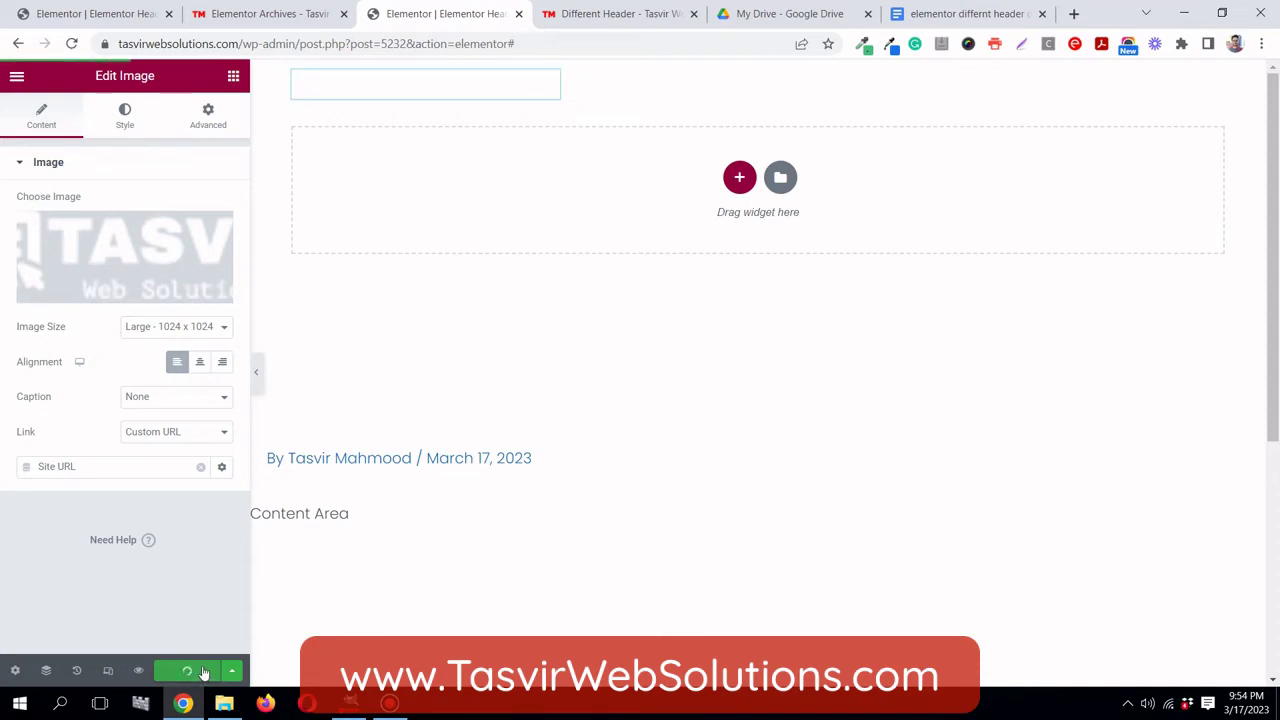
- Reload the Different Header preview page and check the logo and menu over the hero image while scrolling
left_click(620, 14)
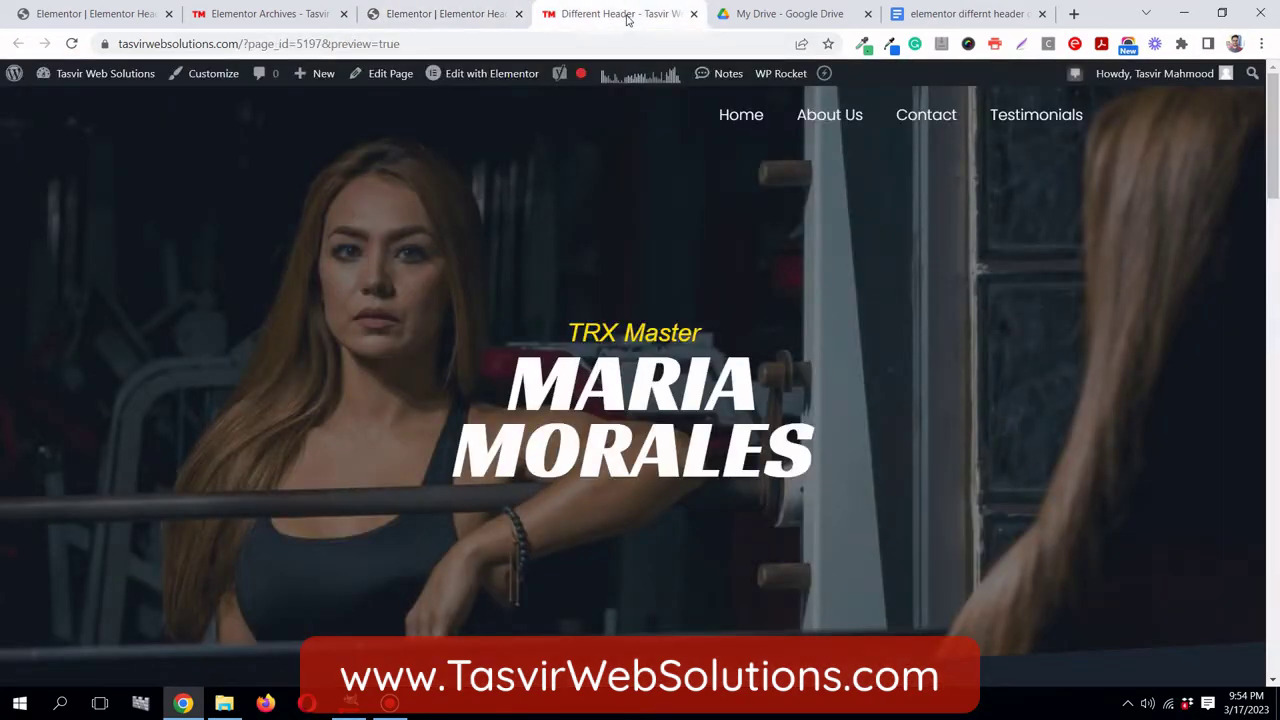
left_click(73, 44)
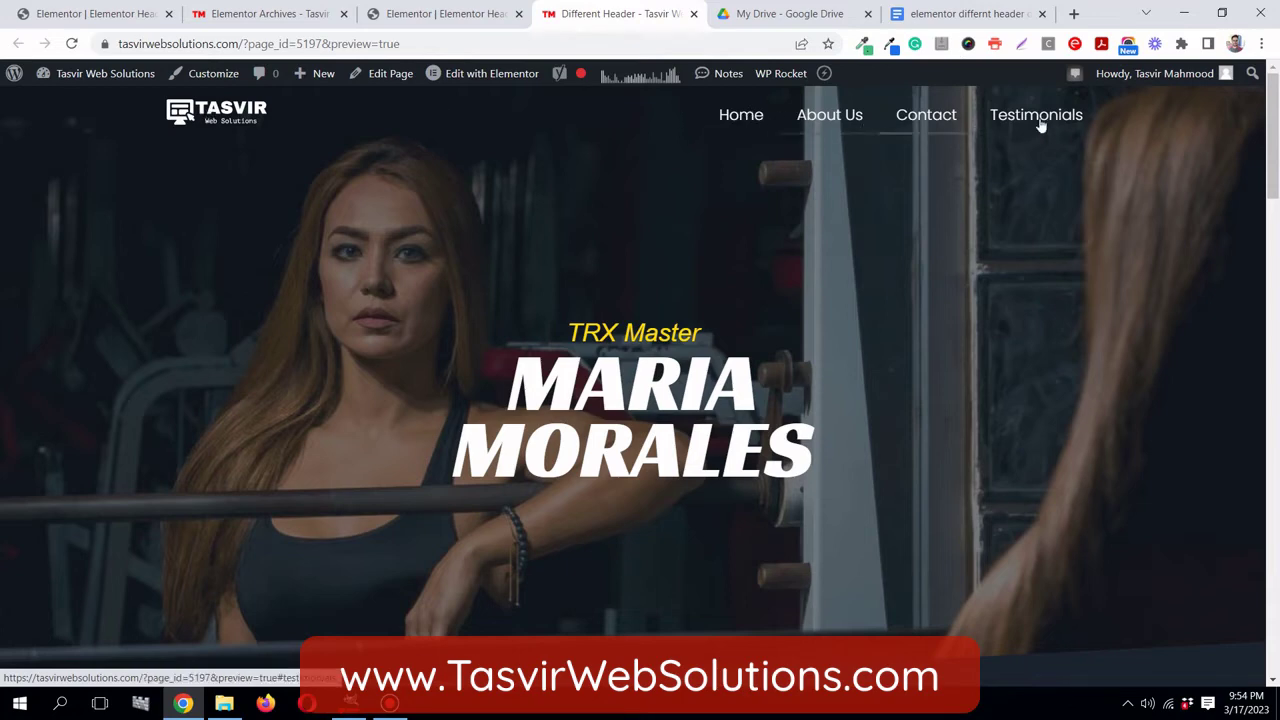
scroll(754, 285, "down", 6)
scroll(710, 261, "up", 6)
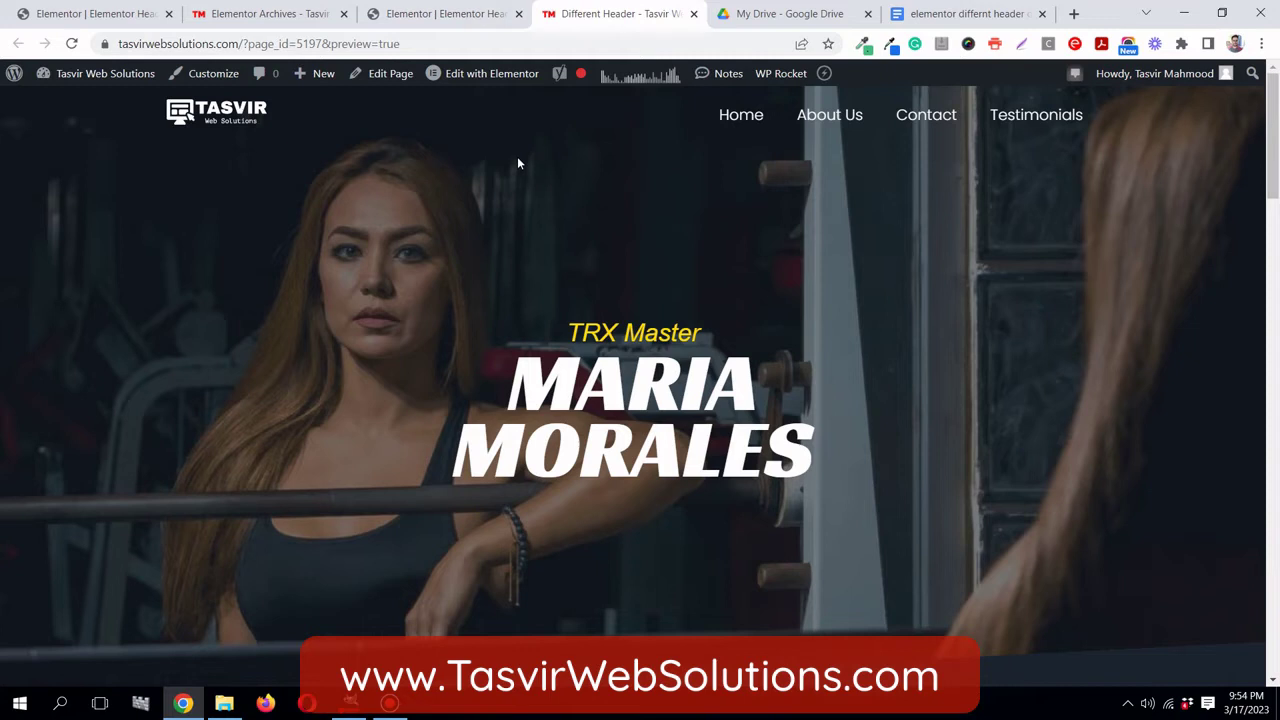
- Back in the header template editor, set the header section's bottom margin to 0 px
left_click(449, 18)
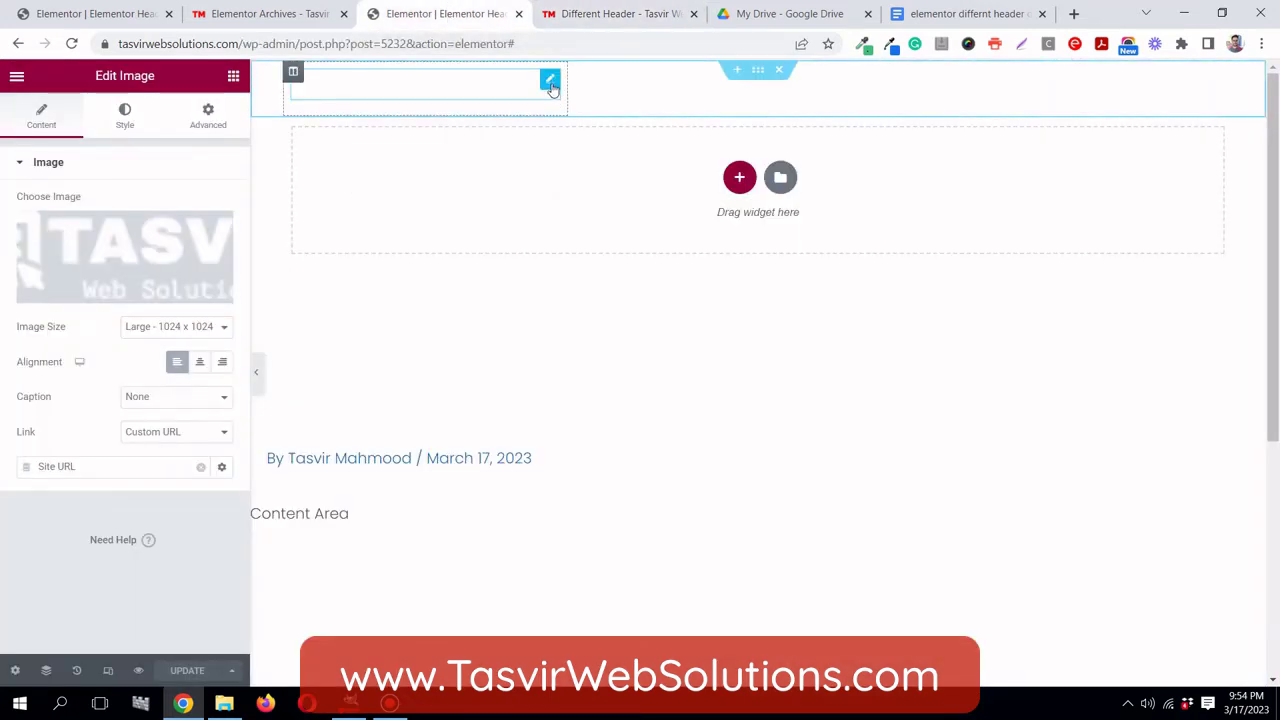
left_click(759, 72)
left_click(224, 122)
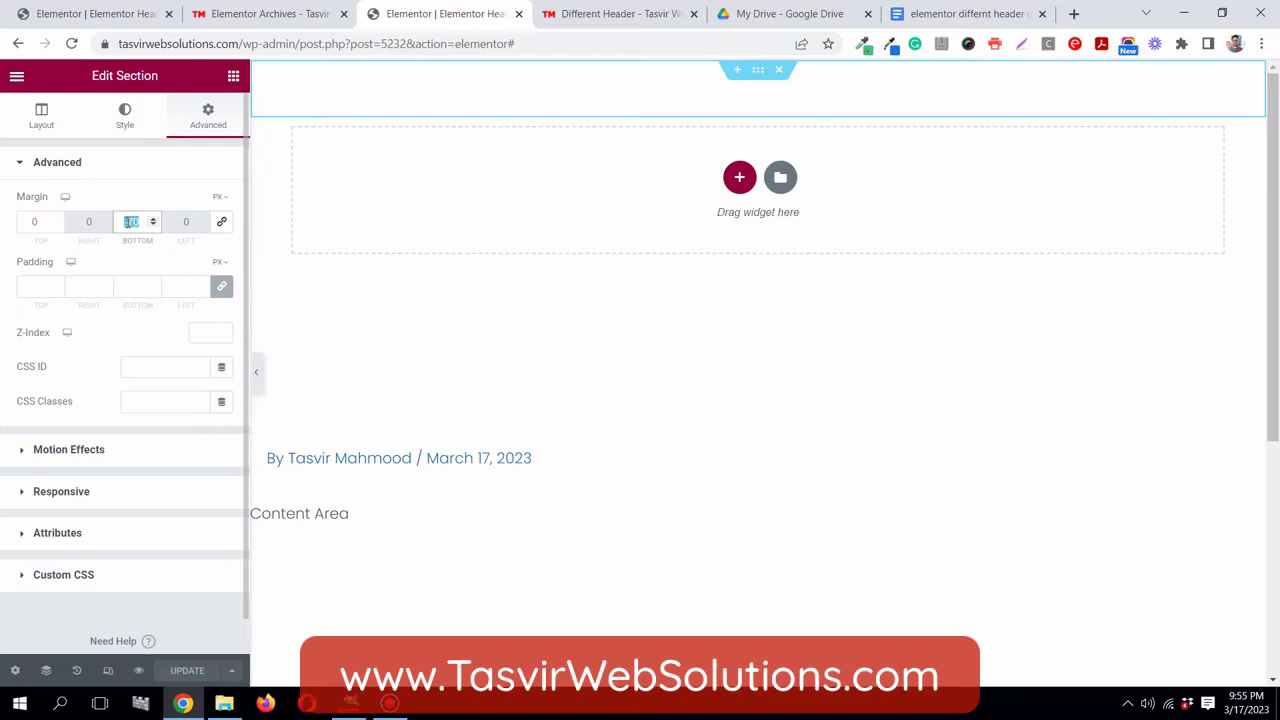
type("0")
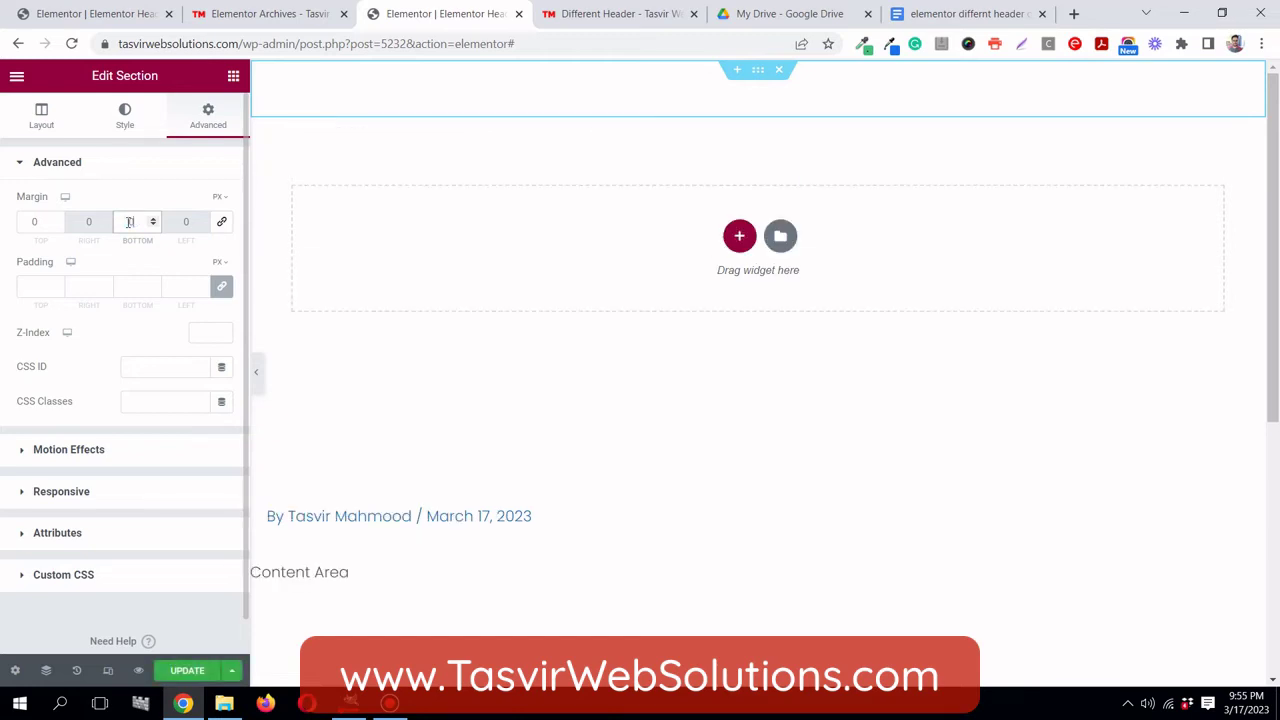
- Duplicate the header section and open the Navigator to inspect the structure of both sections
right_click(760, 75)
left_click(794, 112)
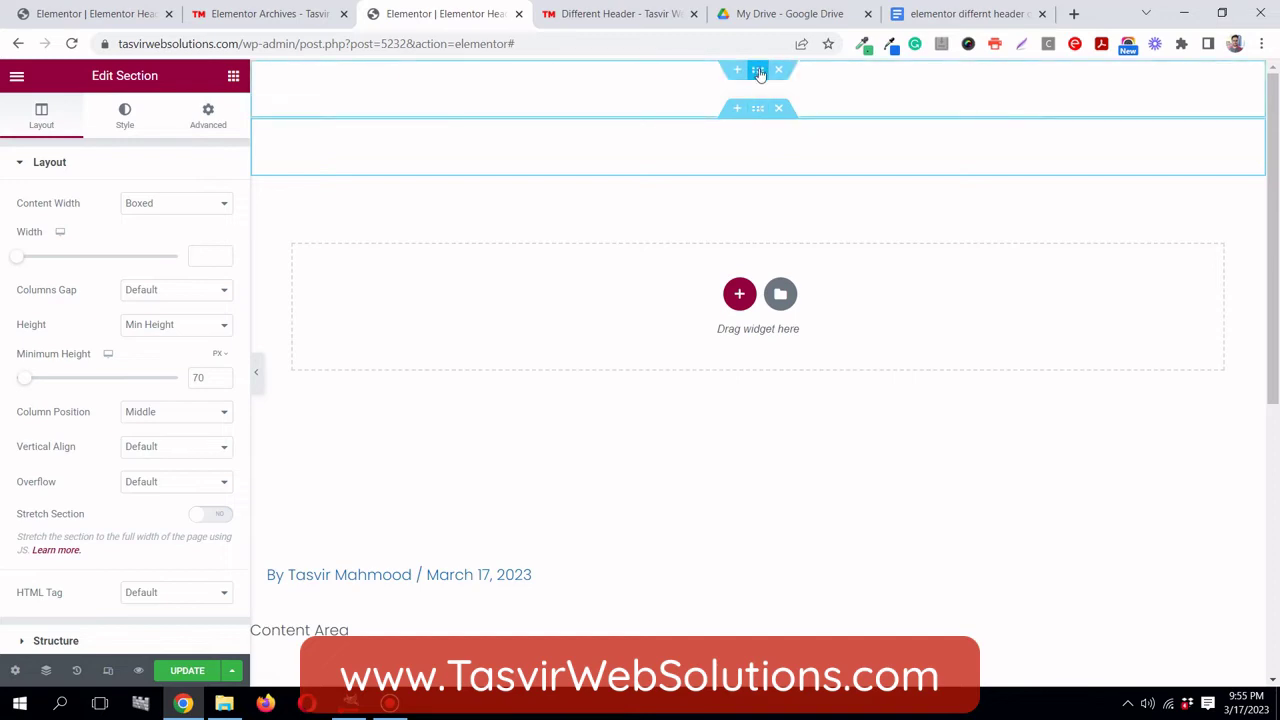
left_click(751, 78)
left_click(45, 670)
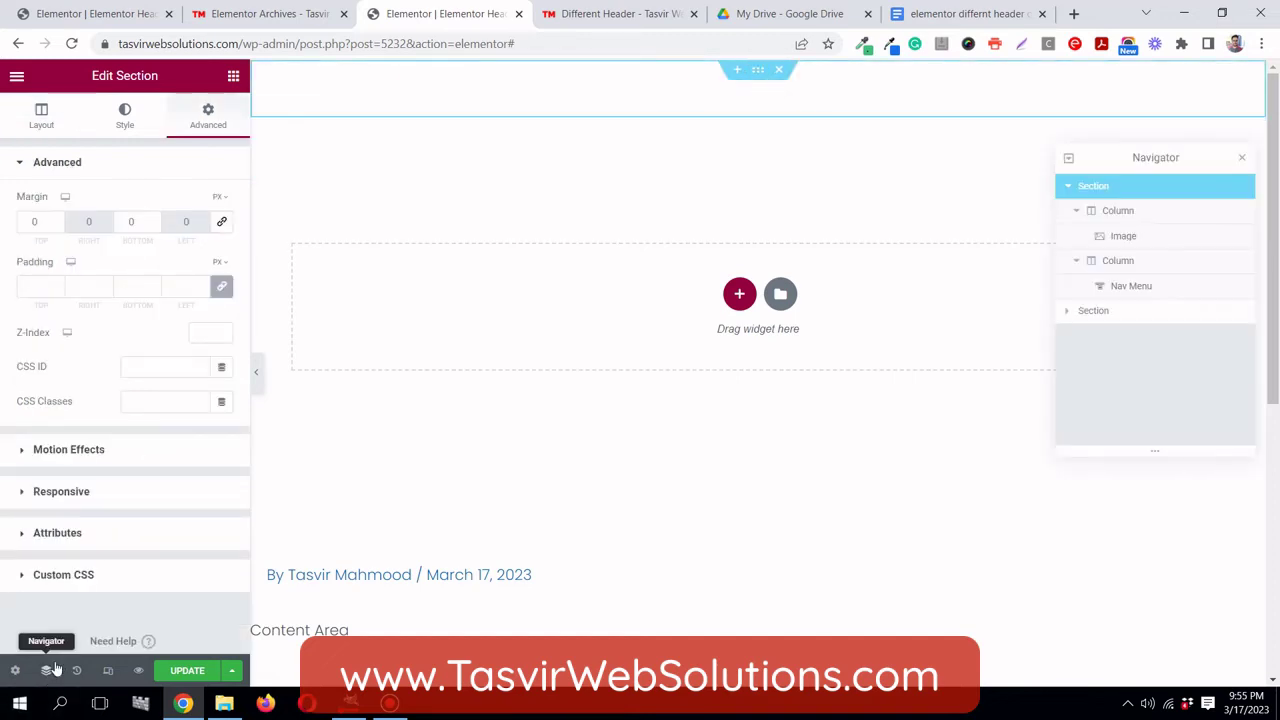
left_click(1066, 310)
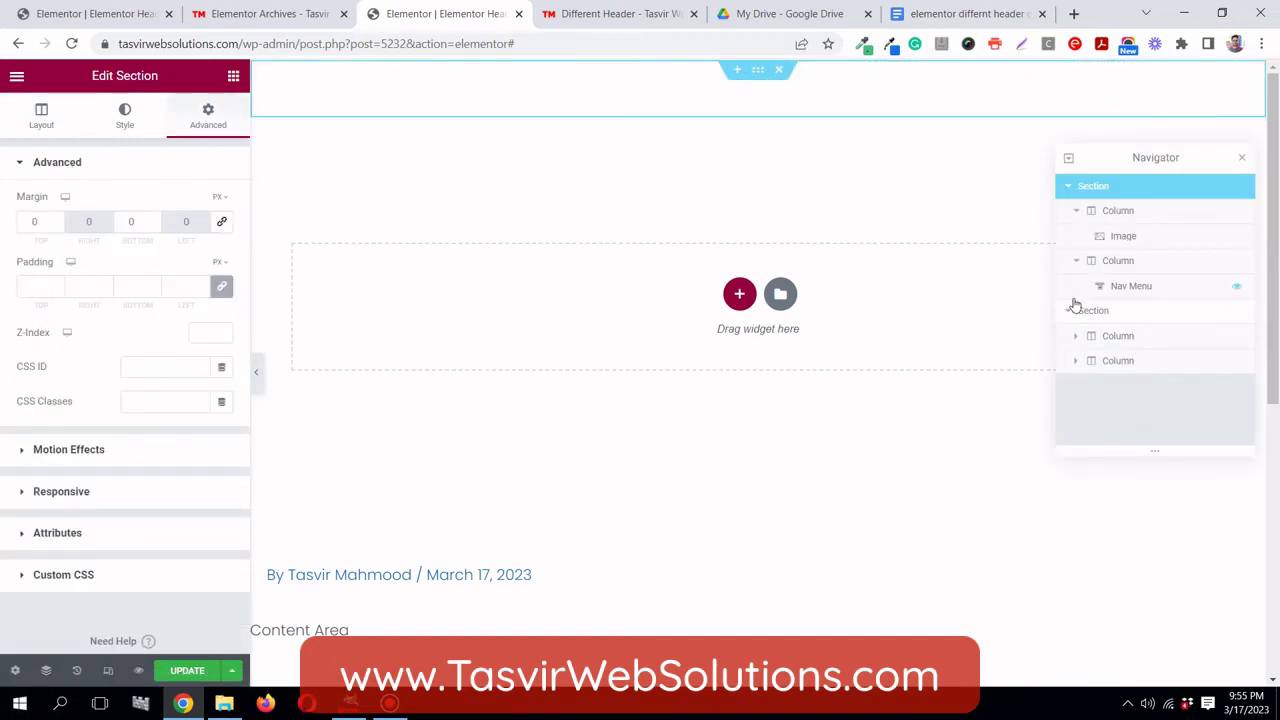
left_click(1068, 309)
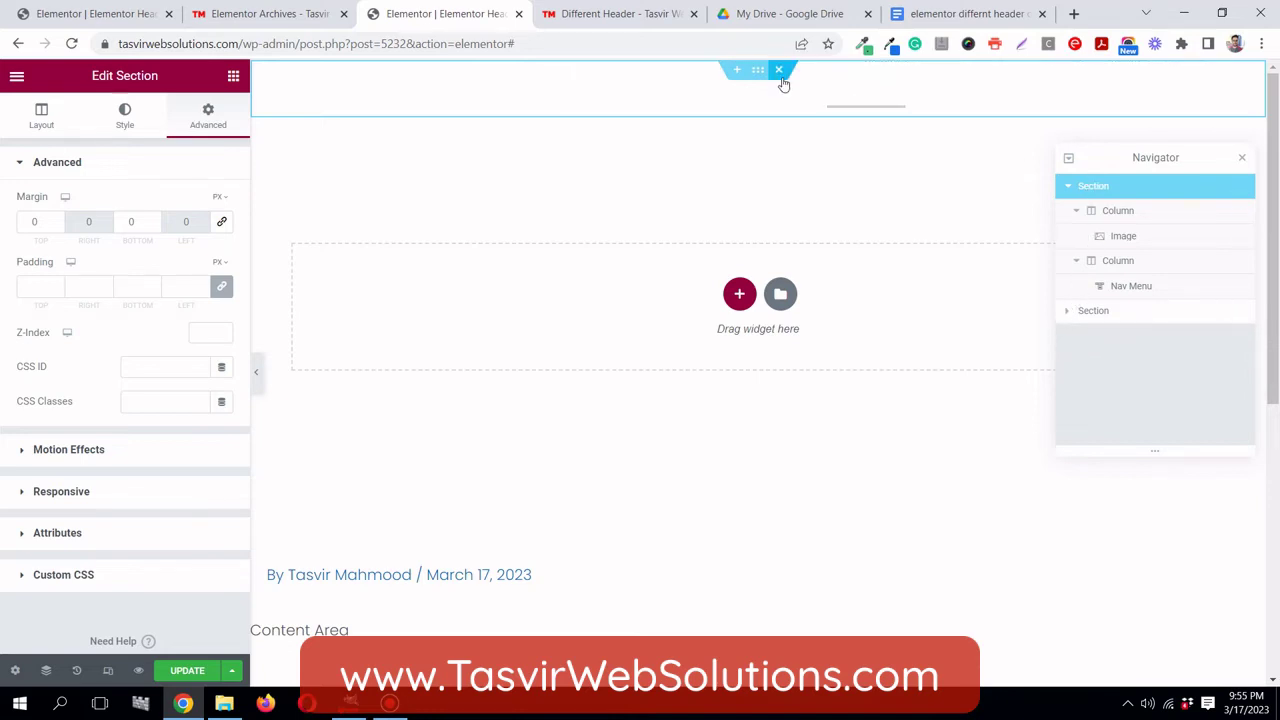
- Rename the original section header-1 and its duplicate header-2 in the Navigator
double_click(1096, 188)
type("H")
double_click(1096, 311)
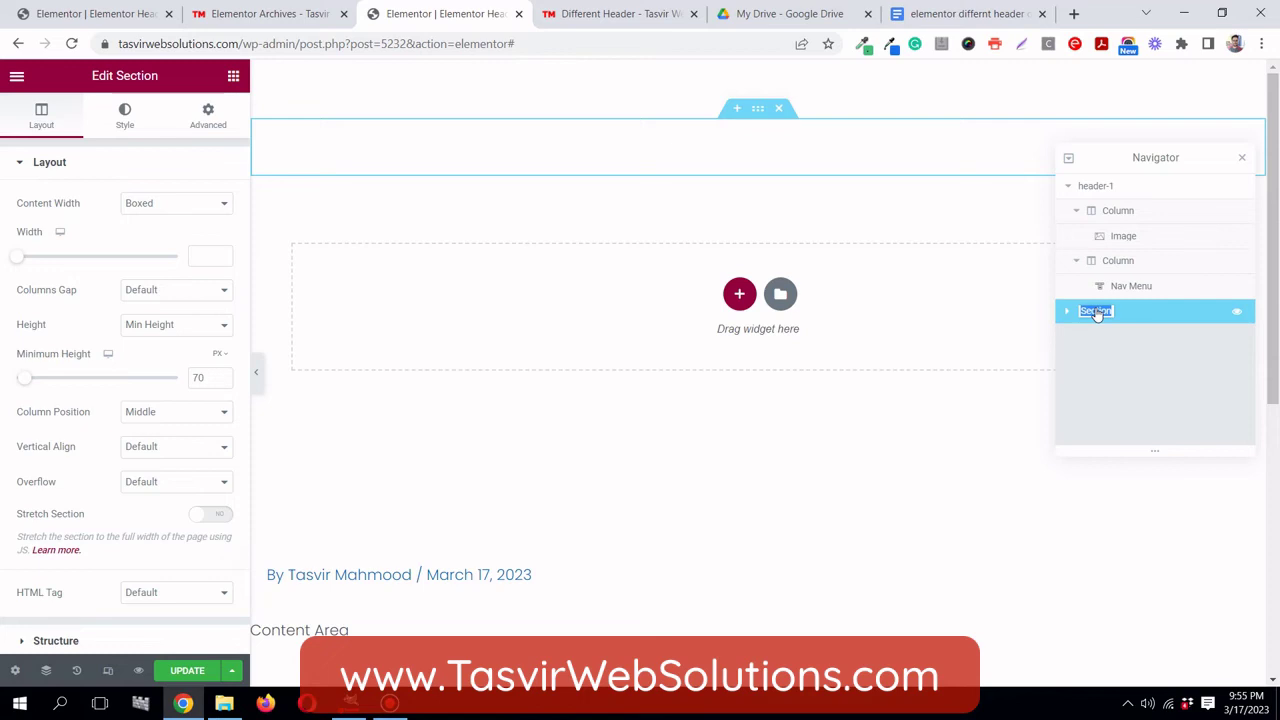
type("header-2")
key("Return")
- Assign the CSS class header-1 to the header-1 section
left_click(1110, 189)
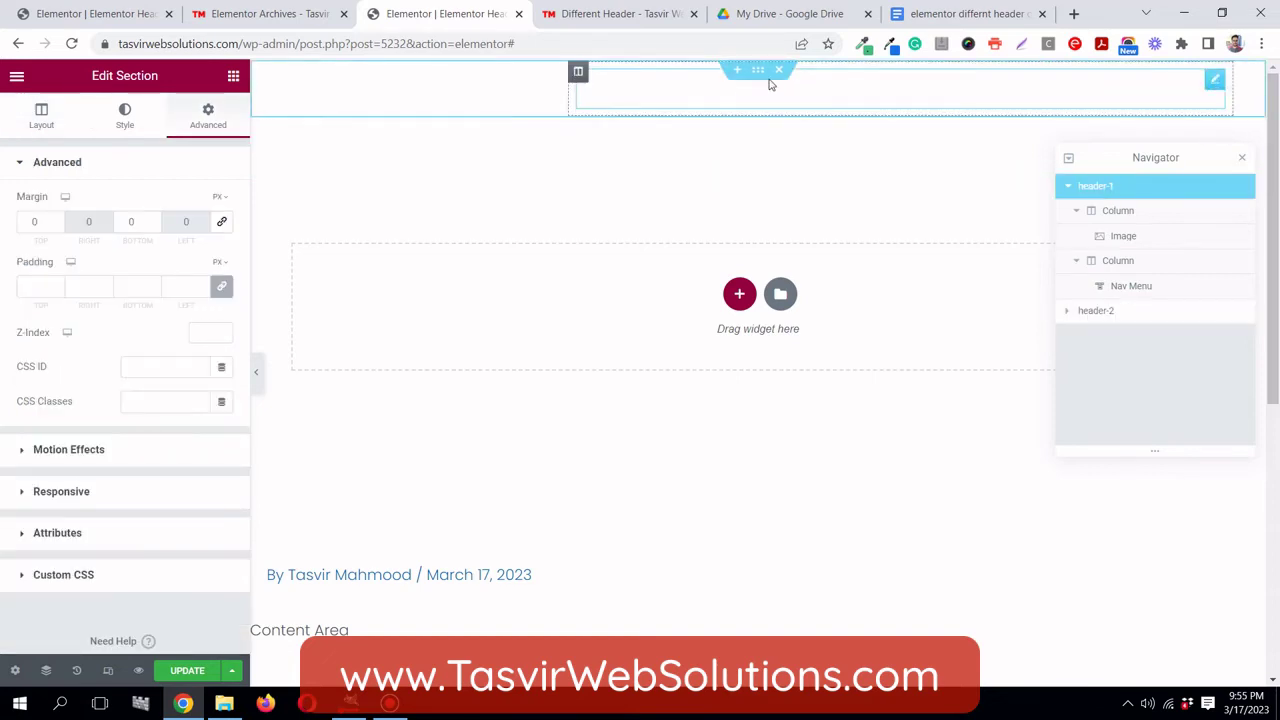
left_click(135, 403)
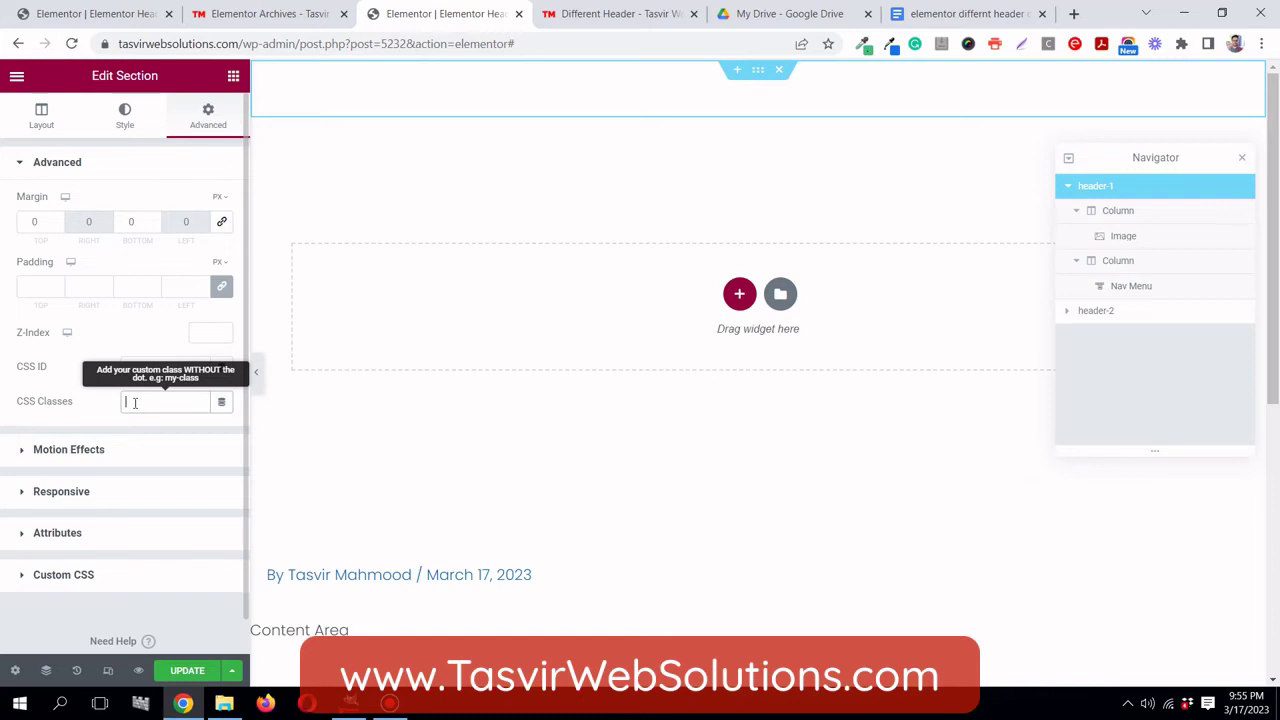
type("header-1")
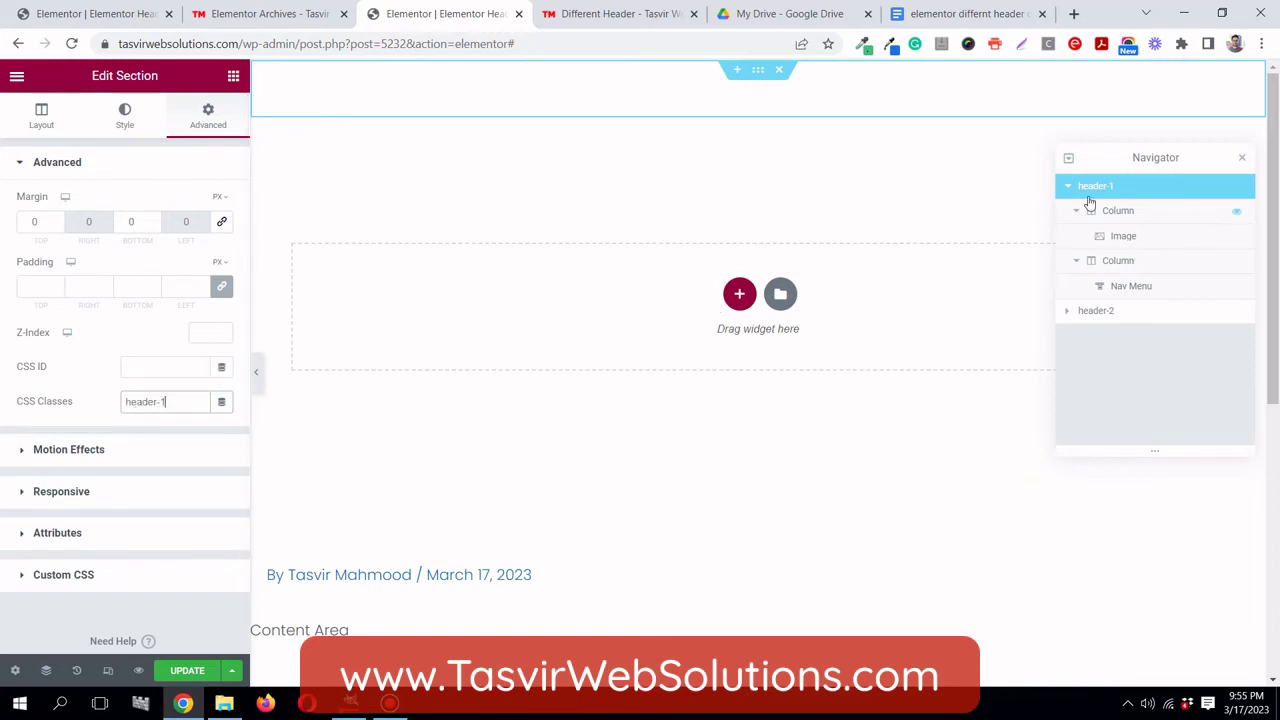
- Give the header-2 section a classic background with the white colour #fff
left_click(1090, 311)
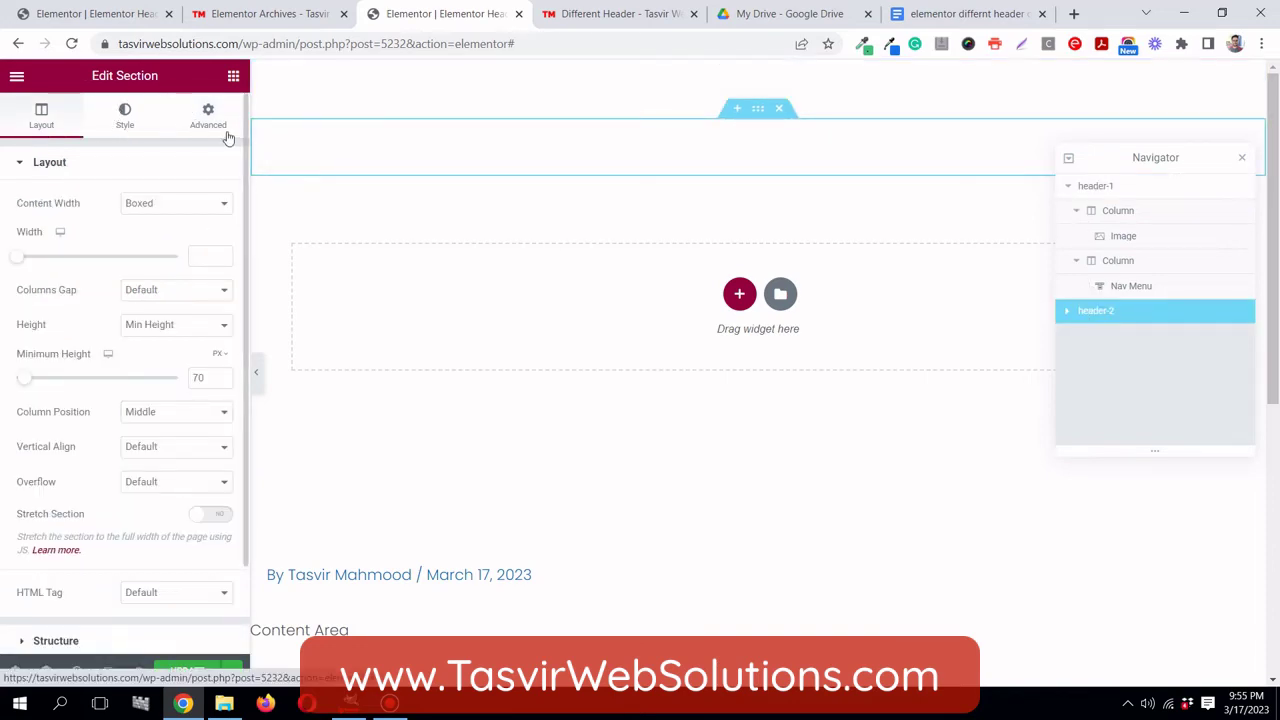
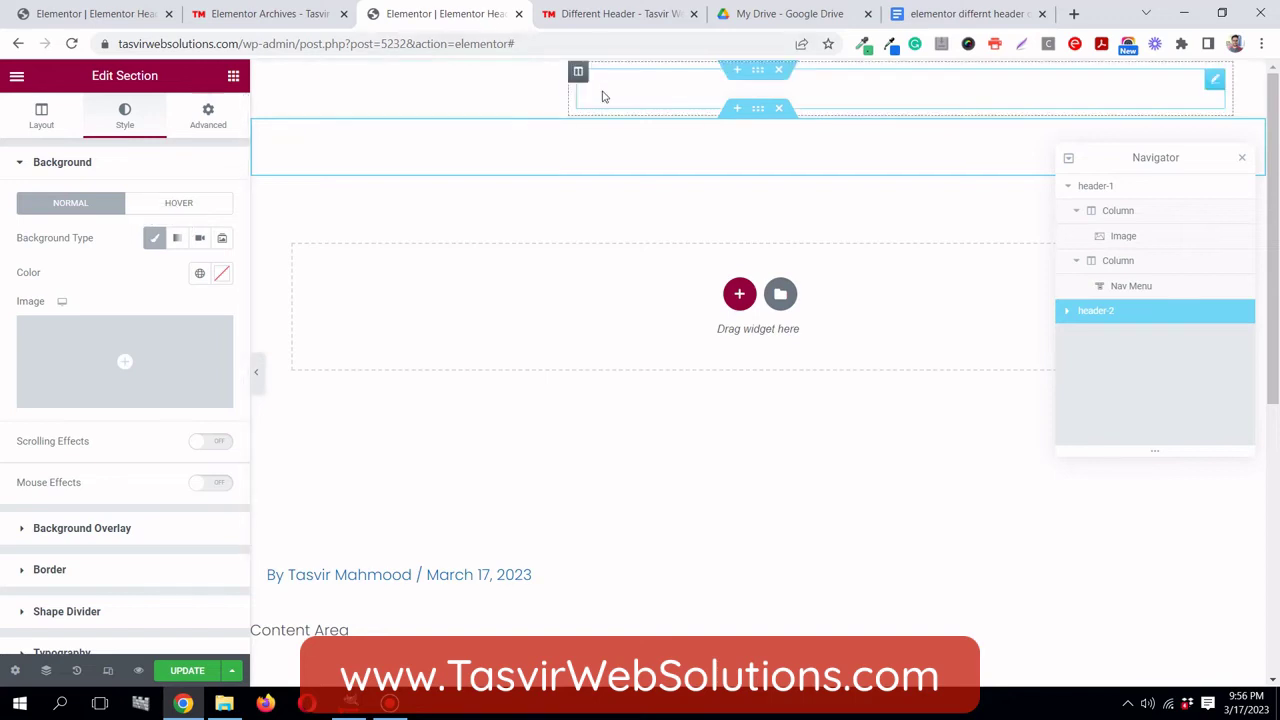
left_click(199, 275)
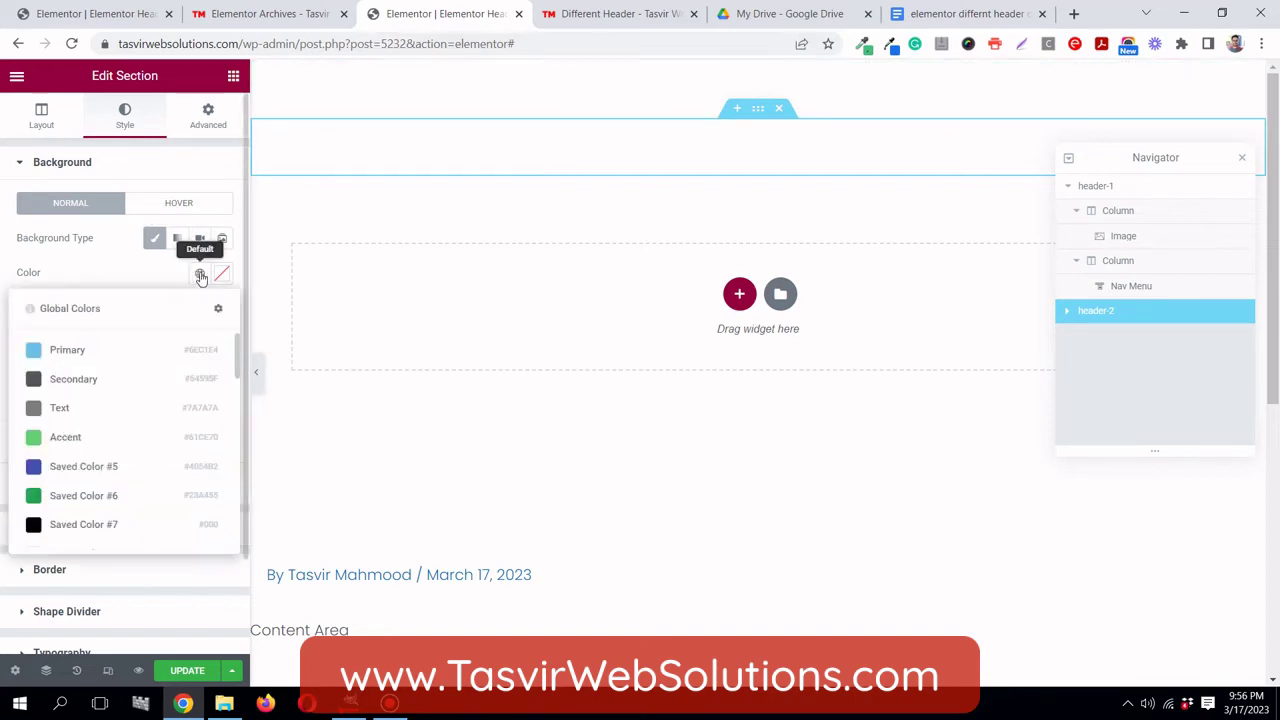
left_click(222, 273)
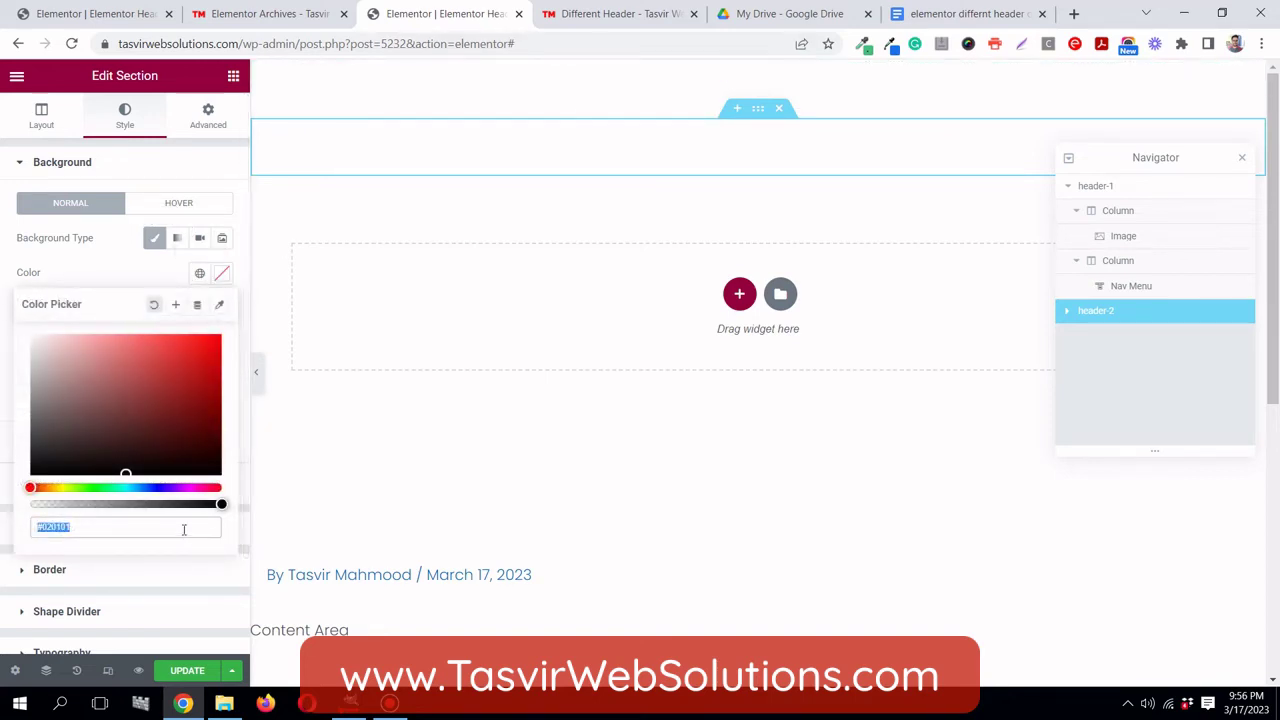
left_click(184, 529)
double_click(184, 529)
key("BackSpace")
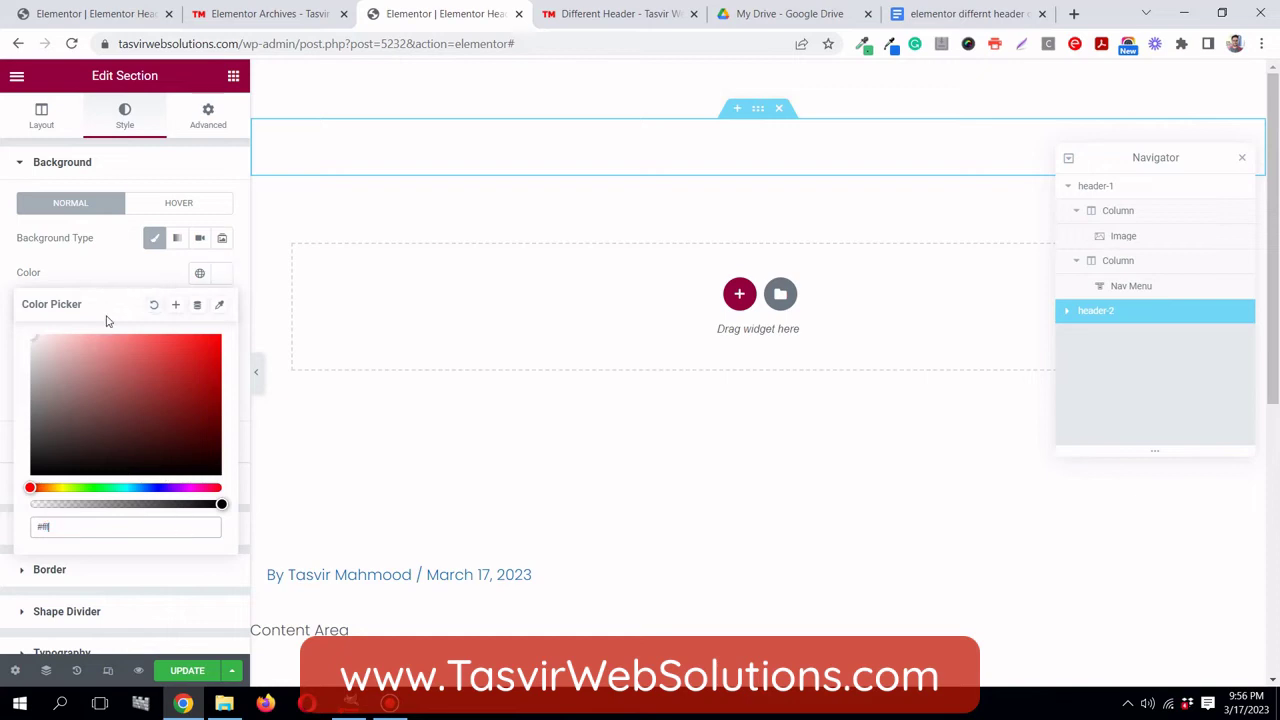
left_click(114, 283)
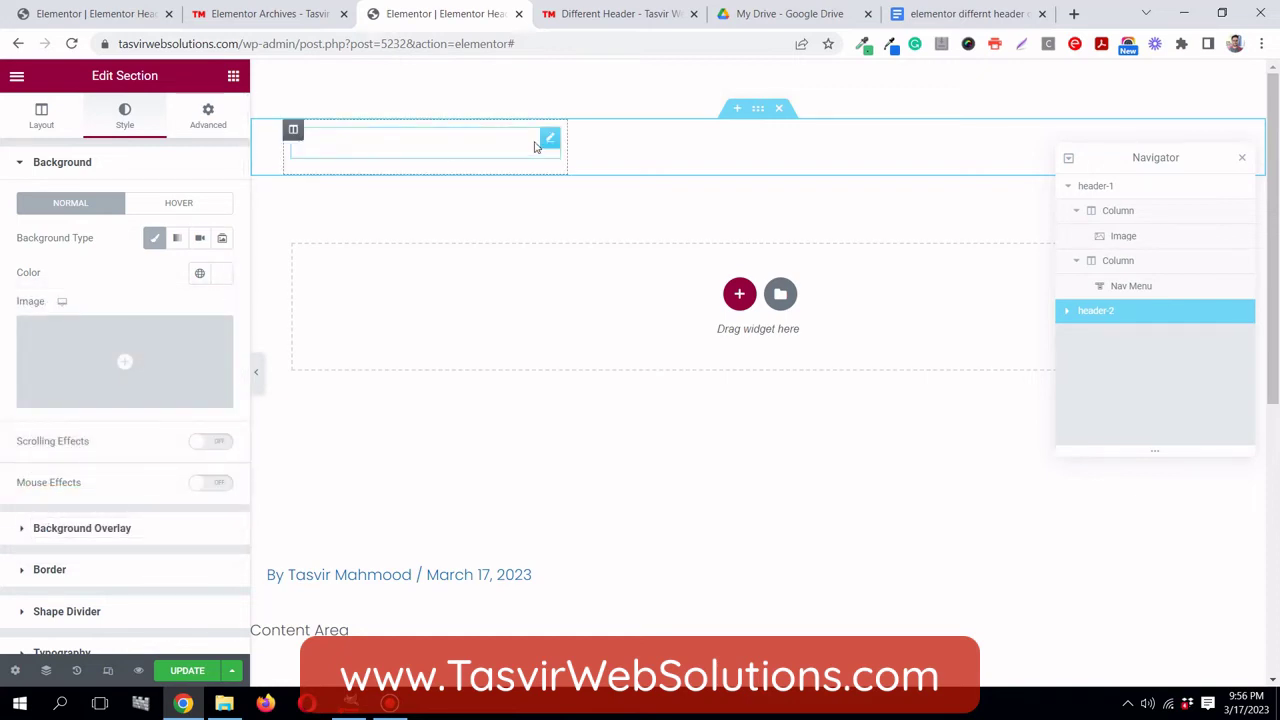
- Replace the logo image in the header-2 section with logo-red.webp from the media library
left_click(549, 138)
left_click(150, 250)
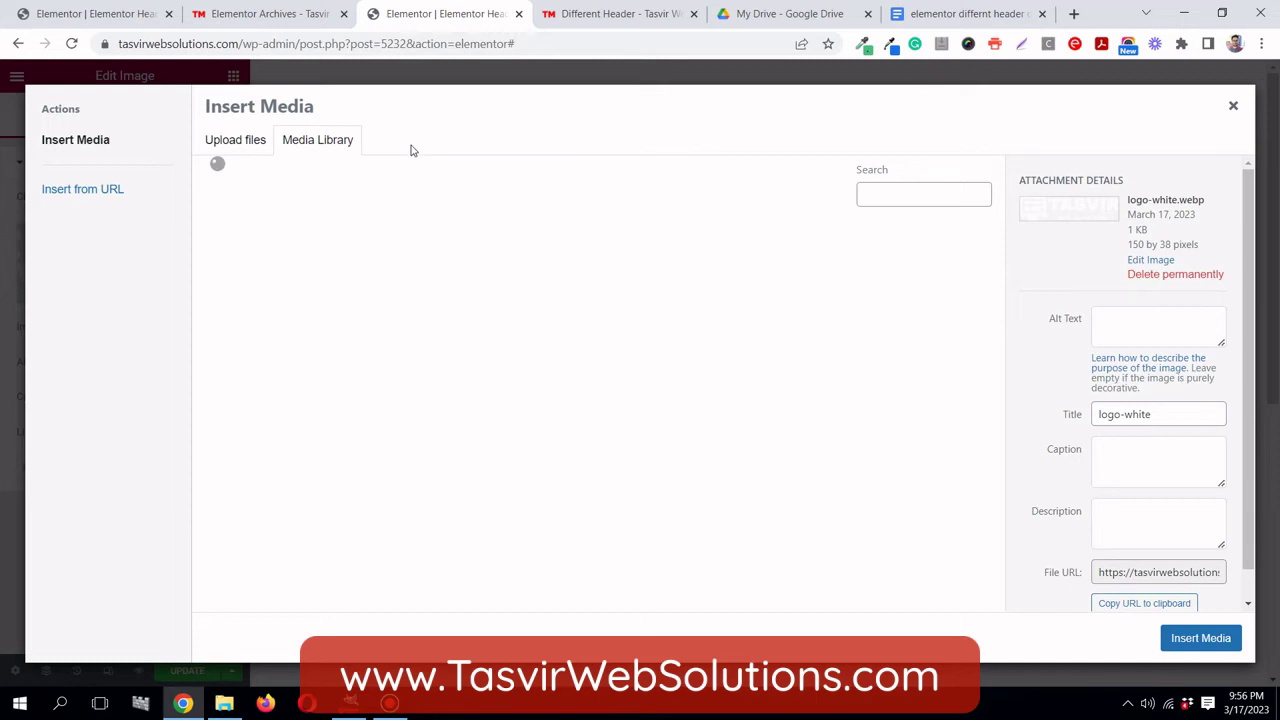
left_click(386, 306)
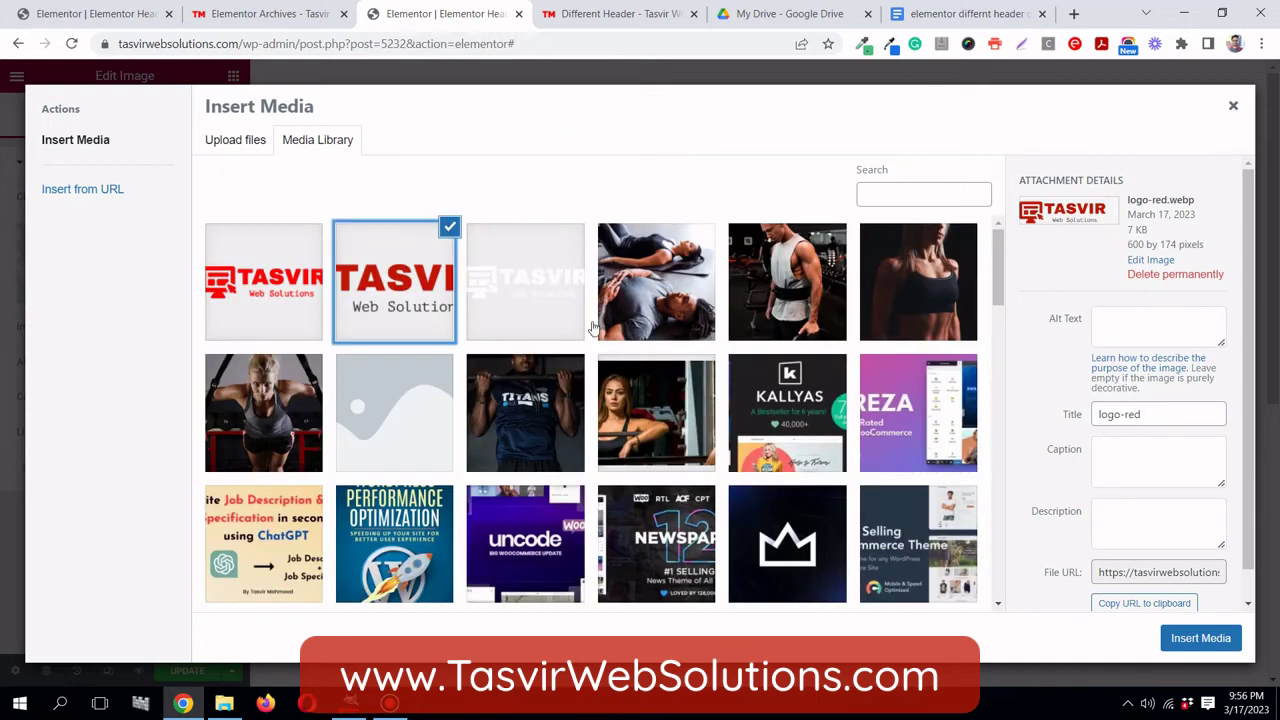
left_click(1200, 638)
- Clear the z-index of the header-2 logo image and close the Navigator
left_click(207, 115)
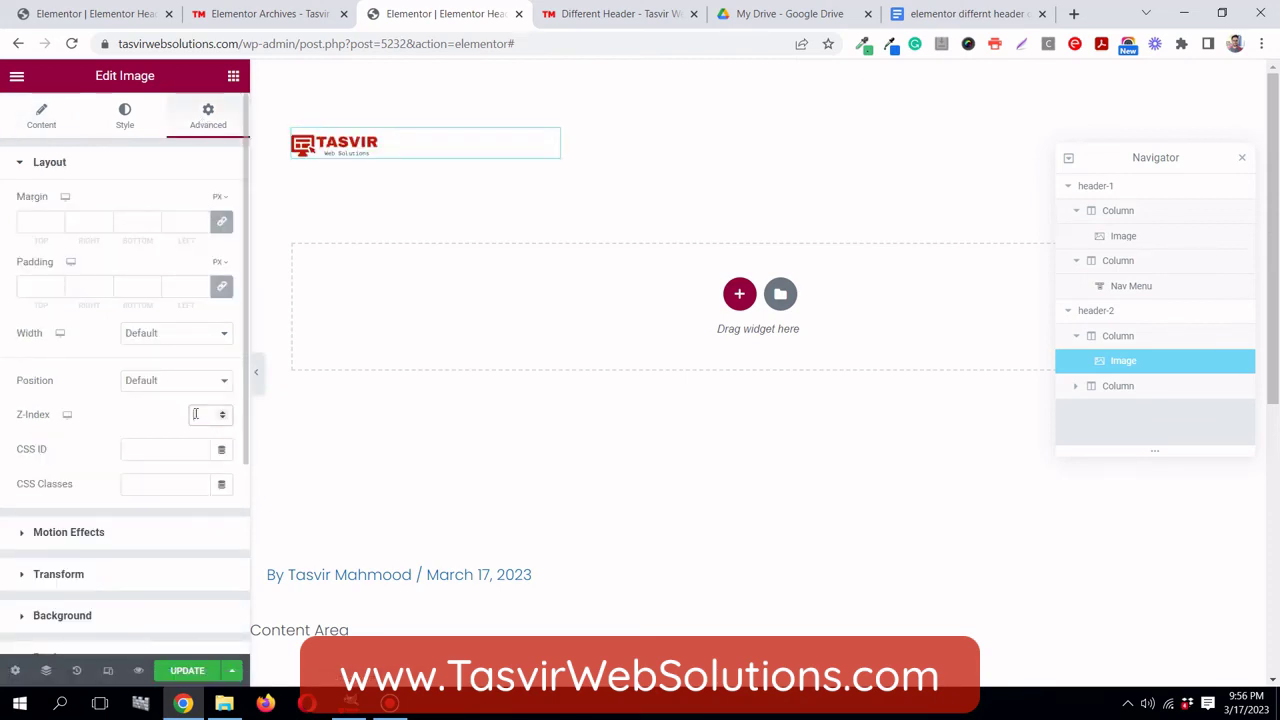
left_click(195, 414)
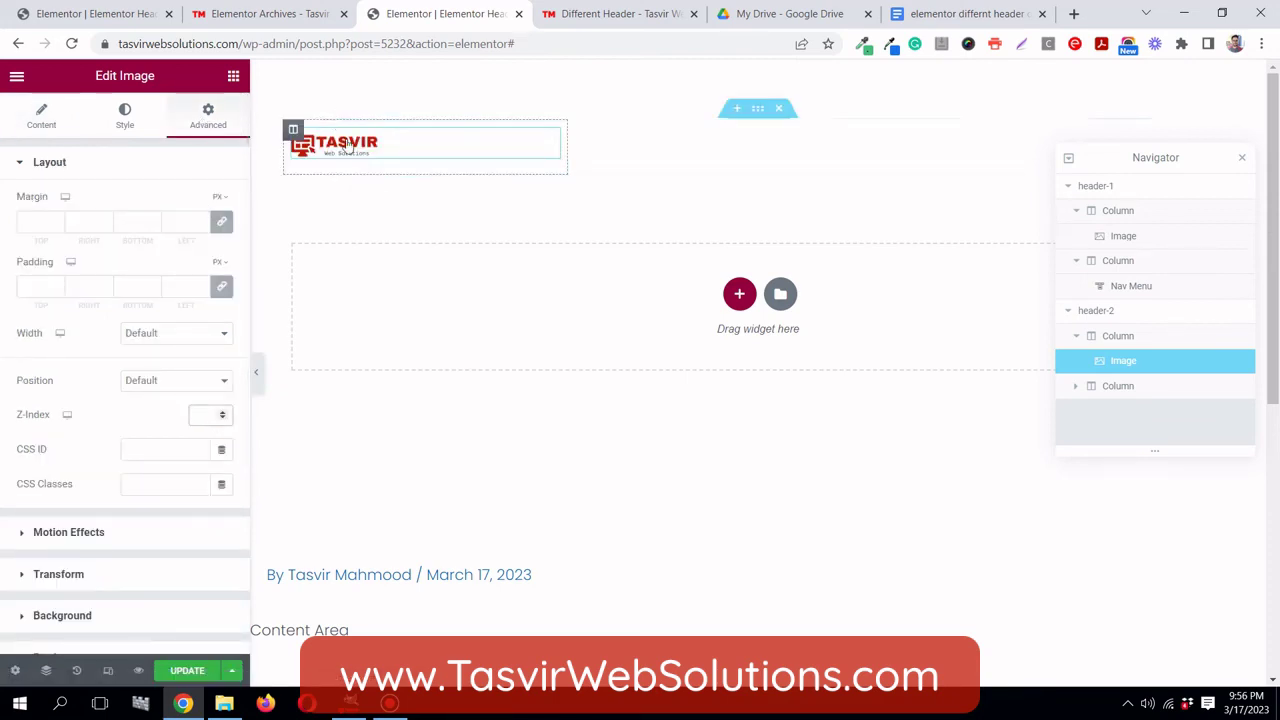
left_click(1243, 161)
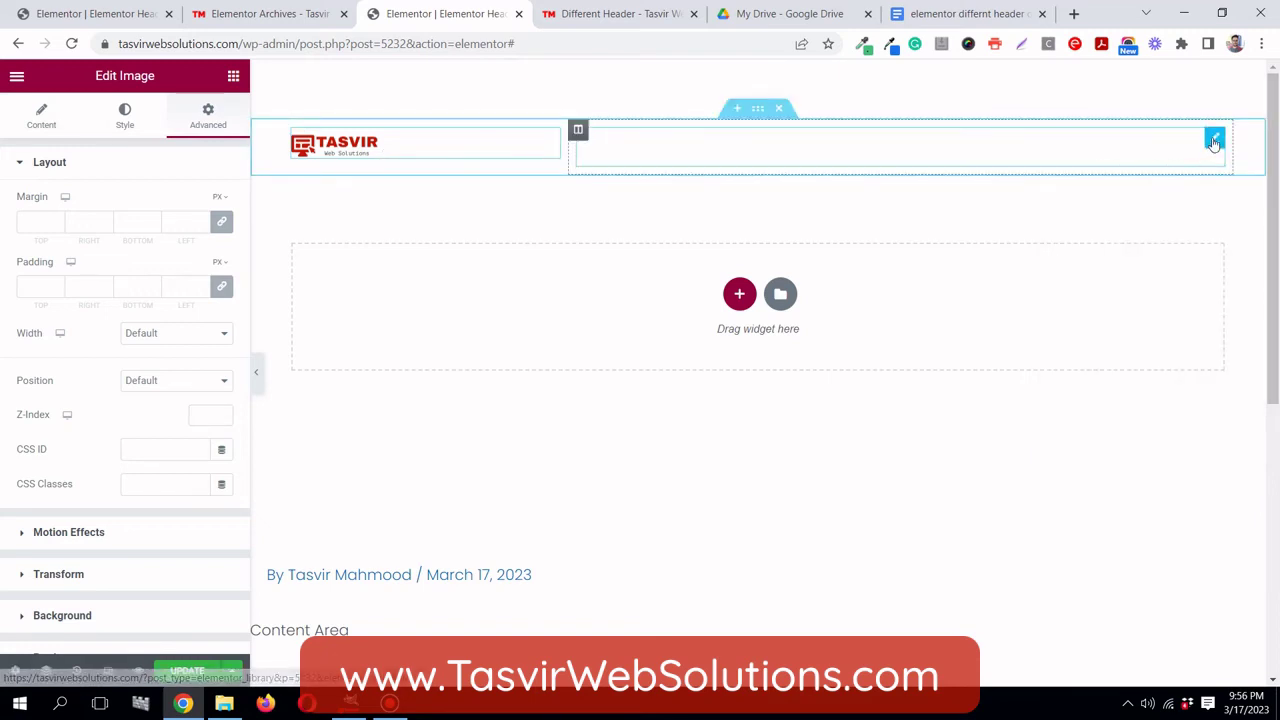
- Set the header-2 nav menu's normal text color to the black global color and save the header template
left_click(1213, 143)
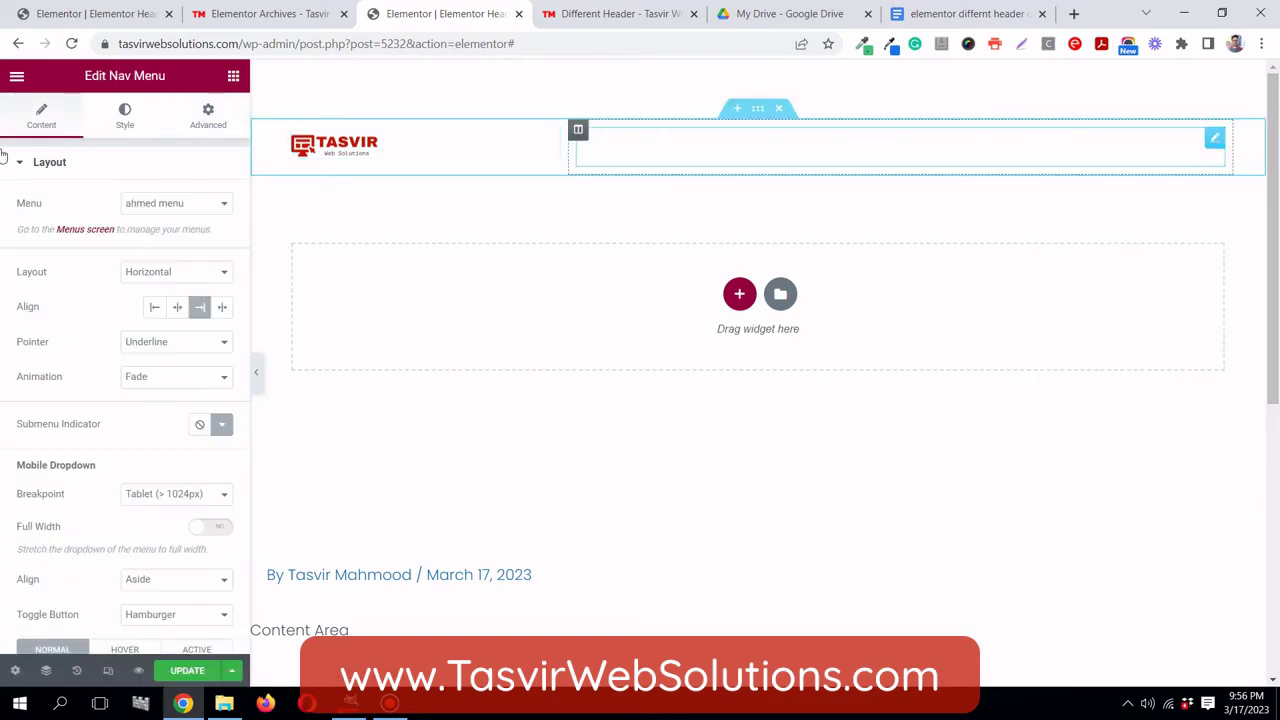
left_click(124, 118)
left_click(197, 275)
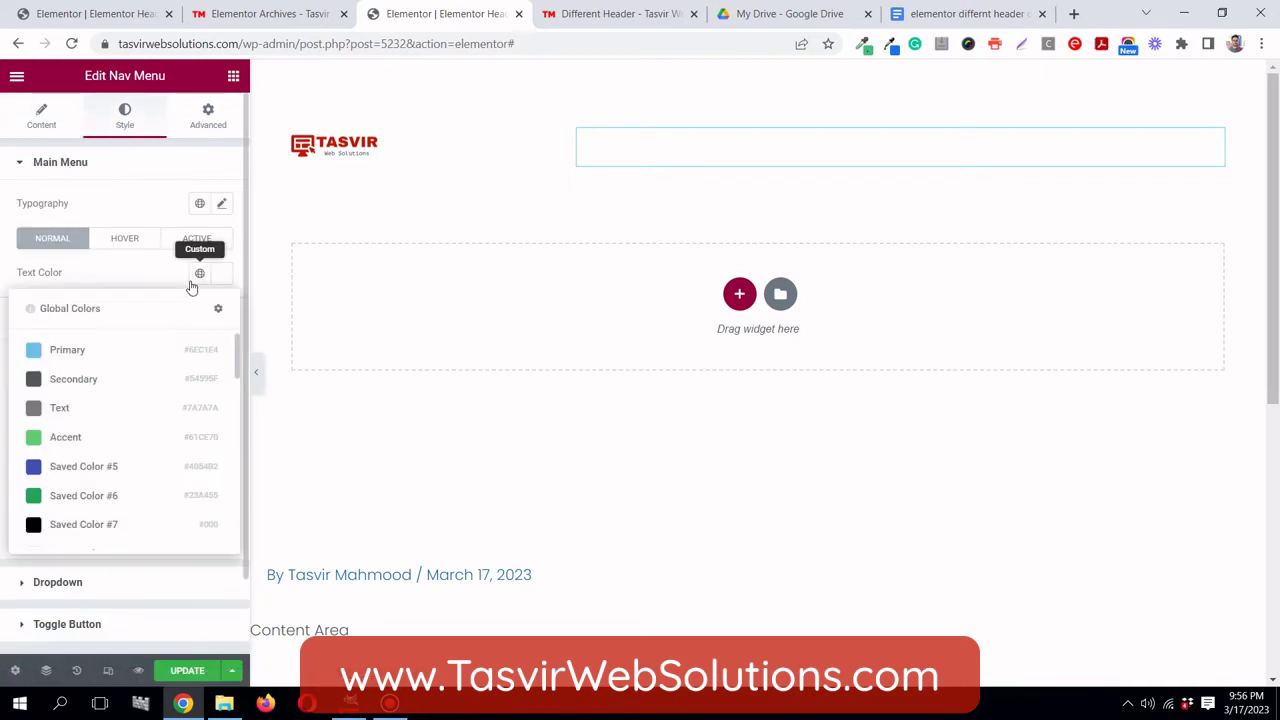
scroll(106, 494, "down", 1)
left_click(106, 443)
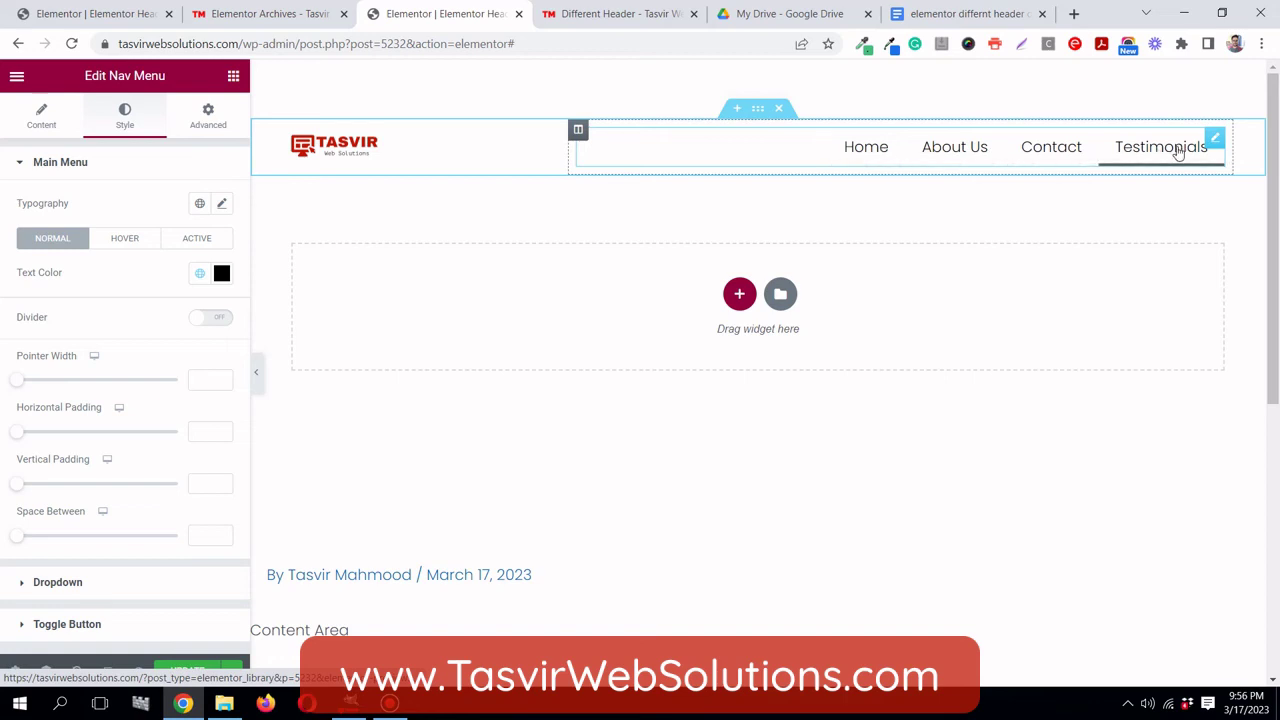
key("ctrl+s")
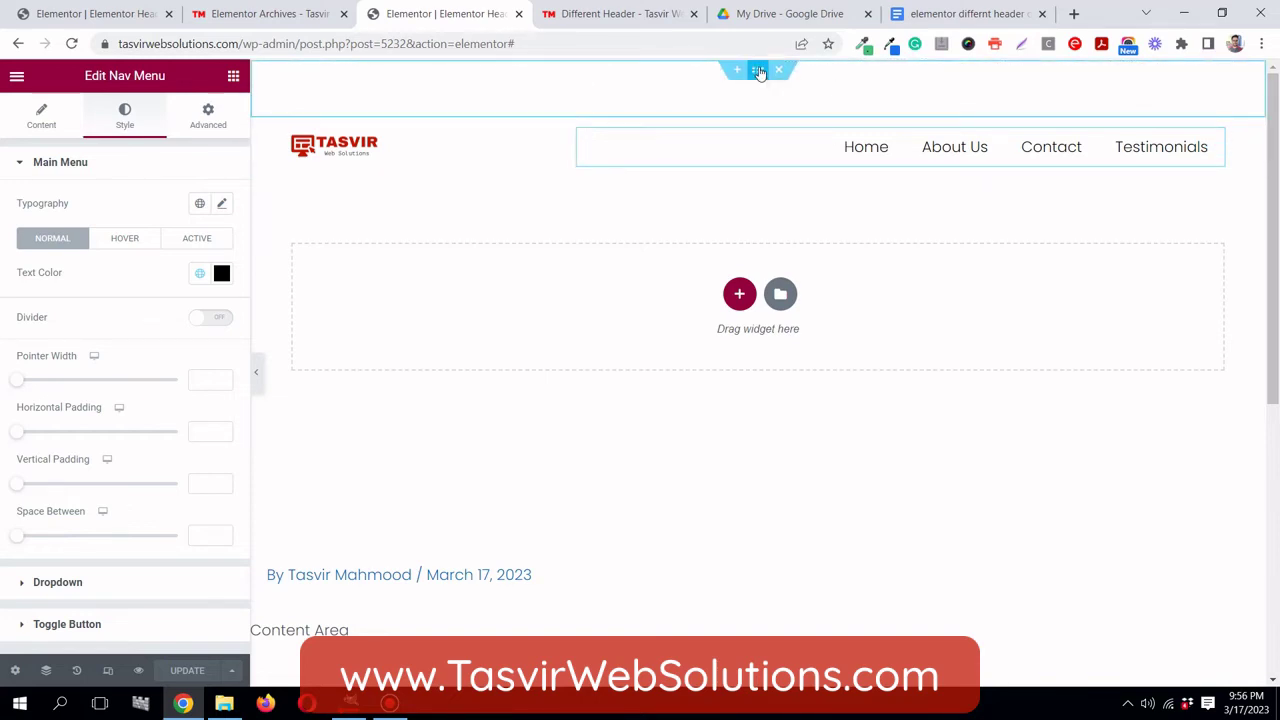
- Reload the Different Header page preview to check how the two headers are displayed
left_click(758, 70)
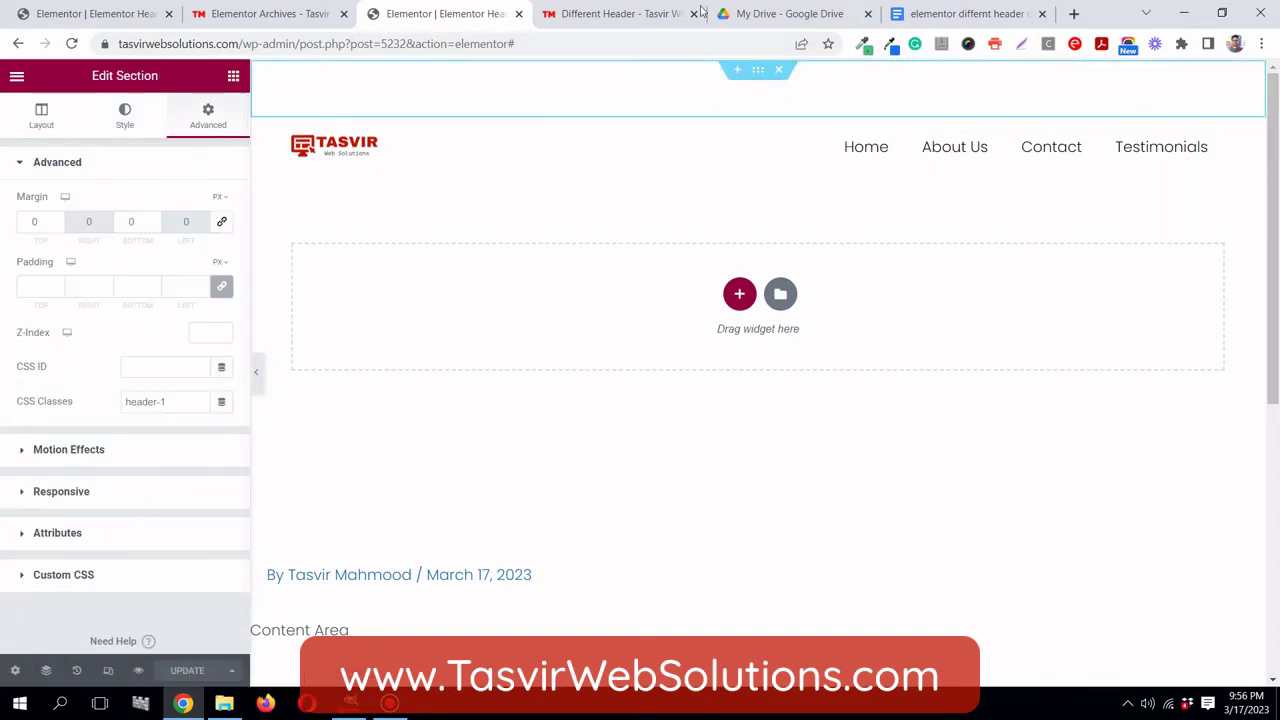
left_click(618, 14)
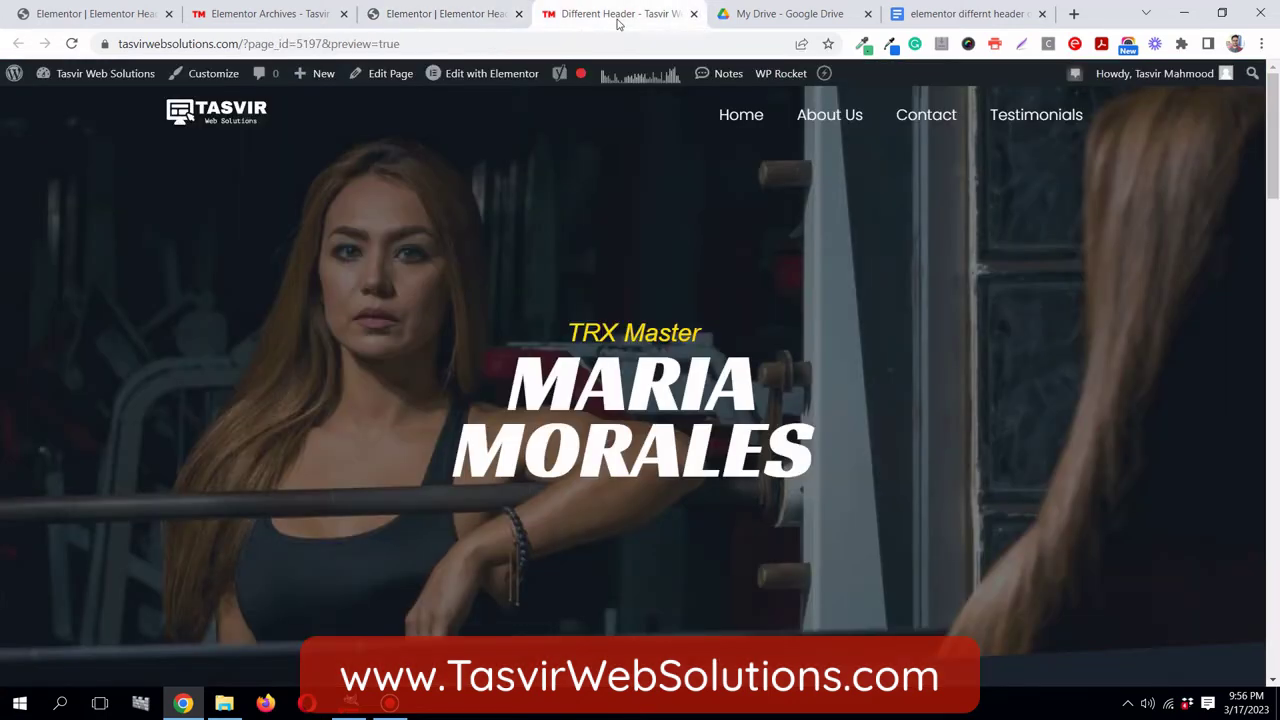
left_click(71, 43)
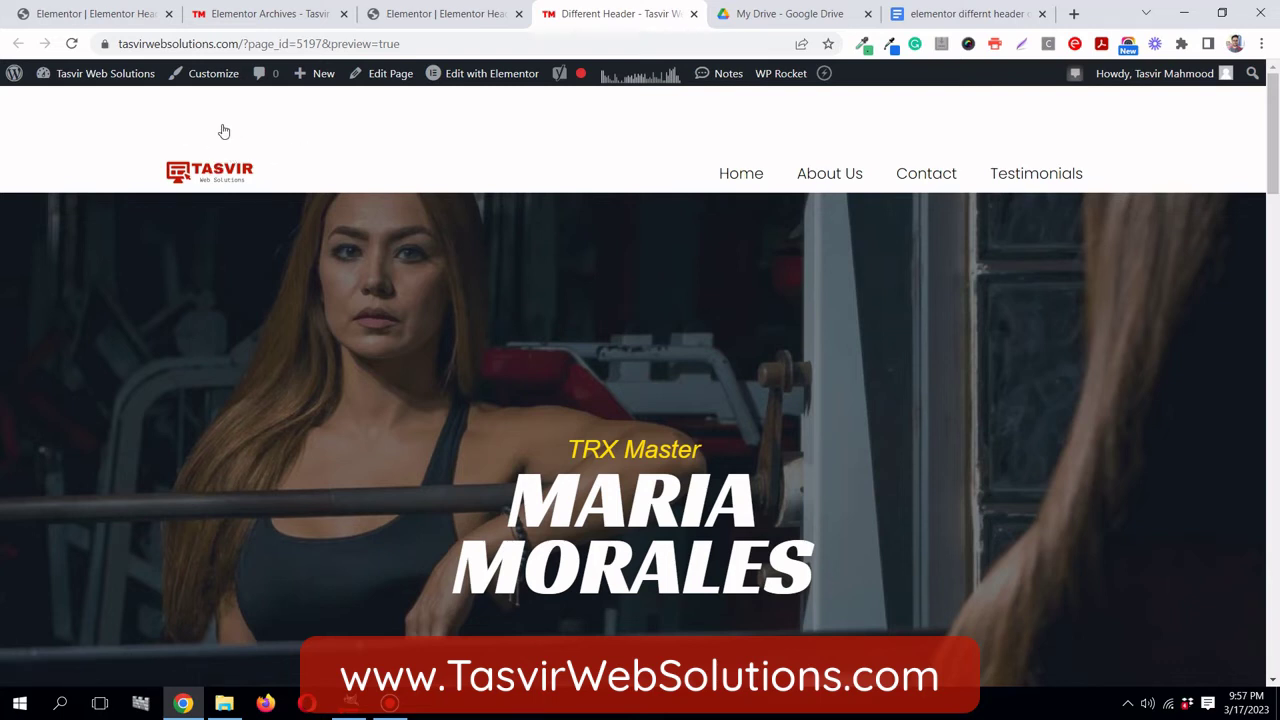
- Set the z-index of the header-1 section to 100 and update the header template
left_click(400, 22)
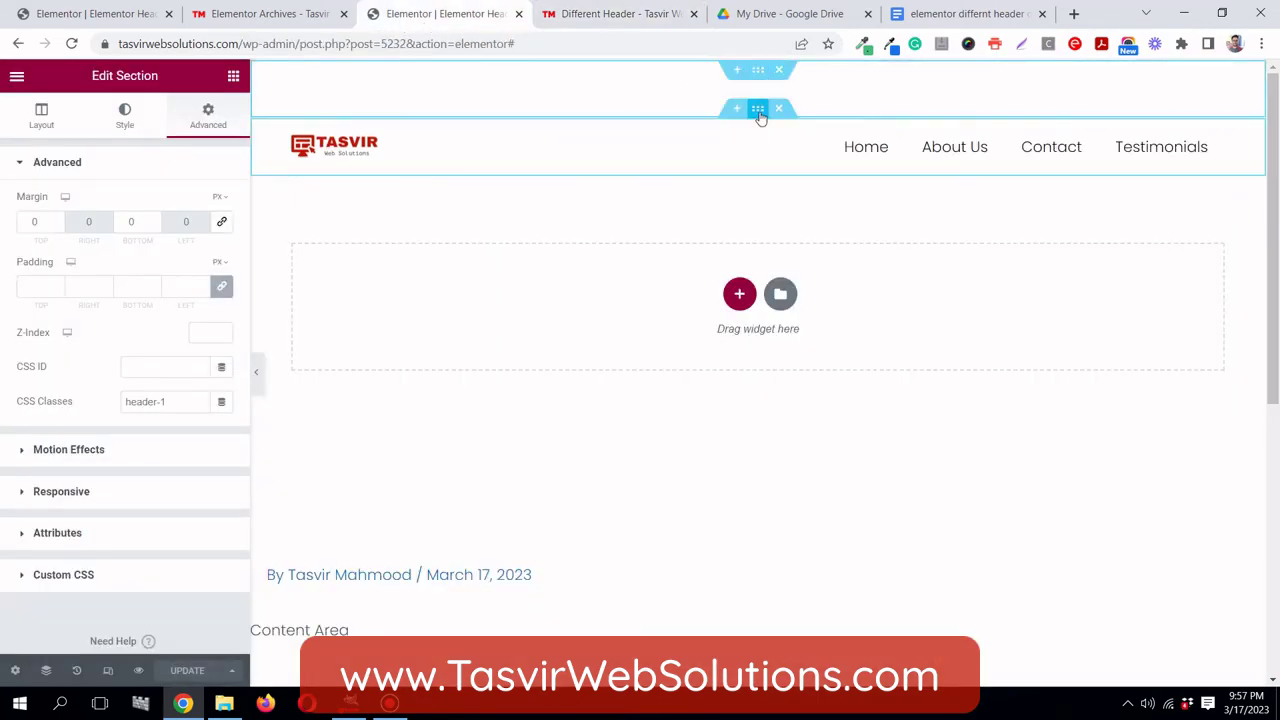
left_click(759, 72)
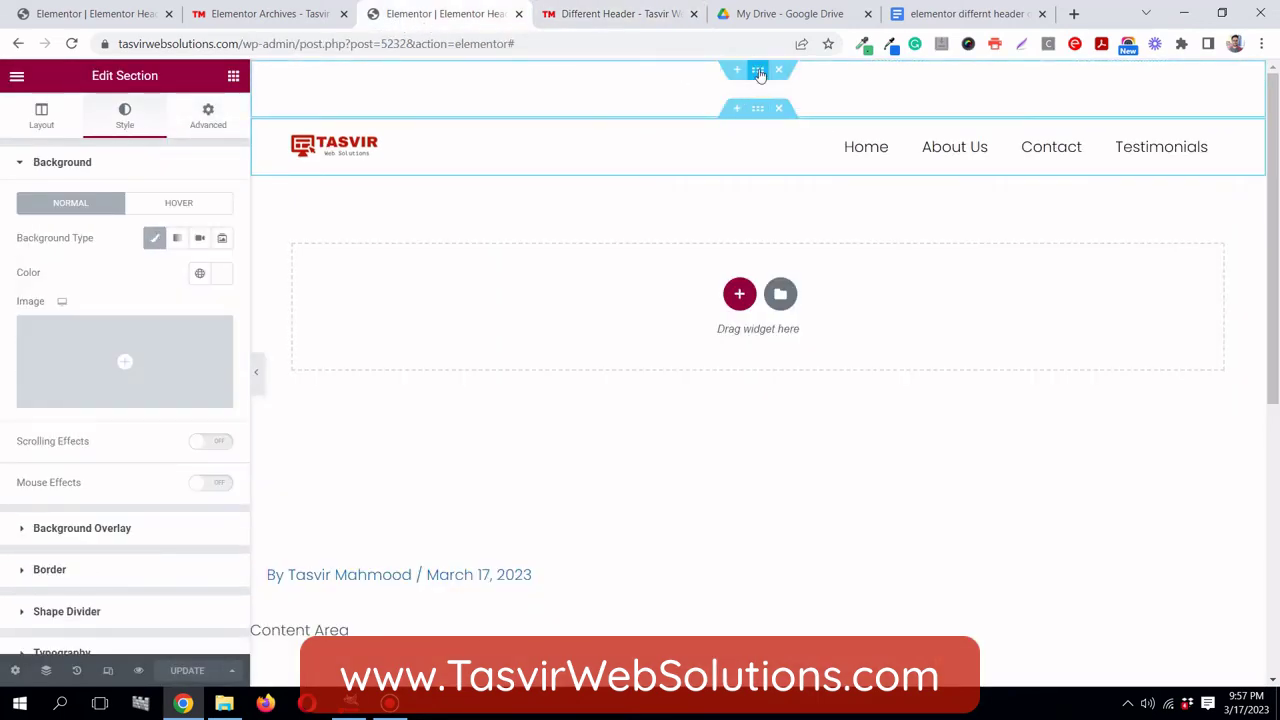
left_click(208, 115)
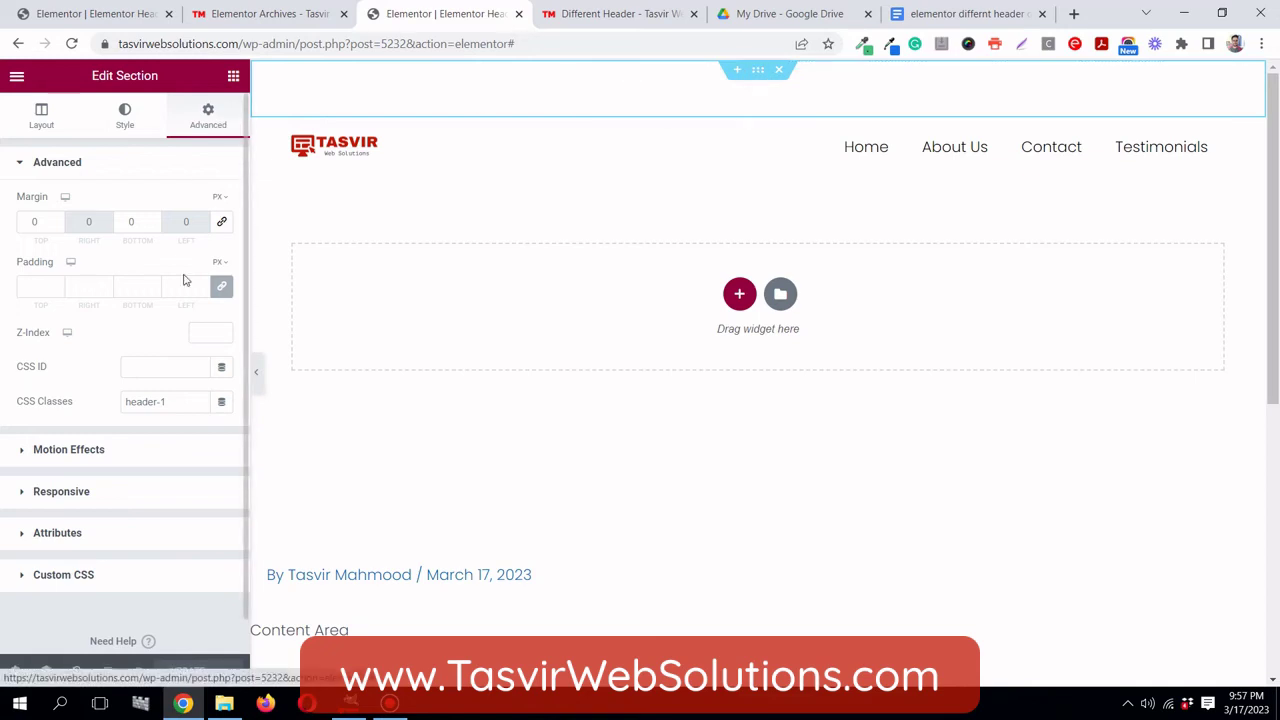
left_click(208, 331)
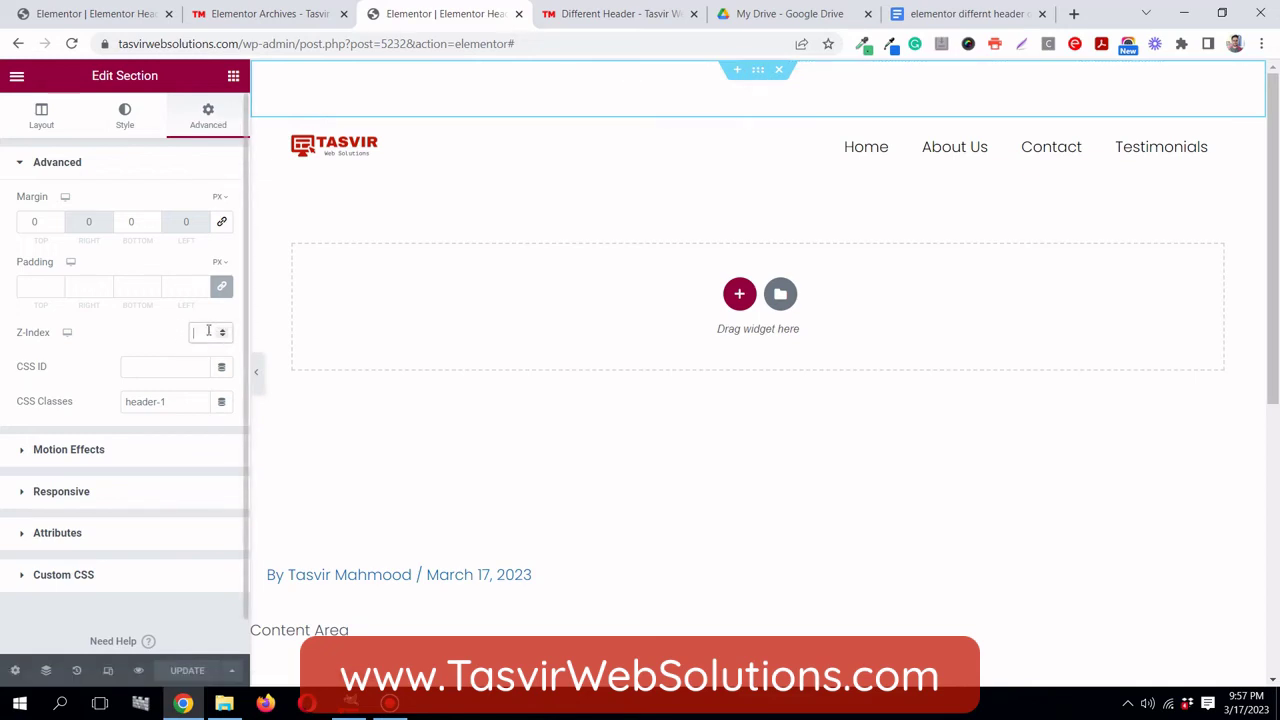
type("100")
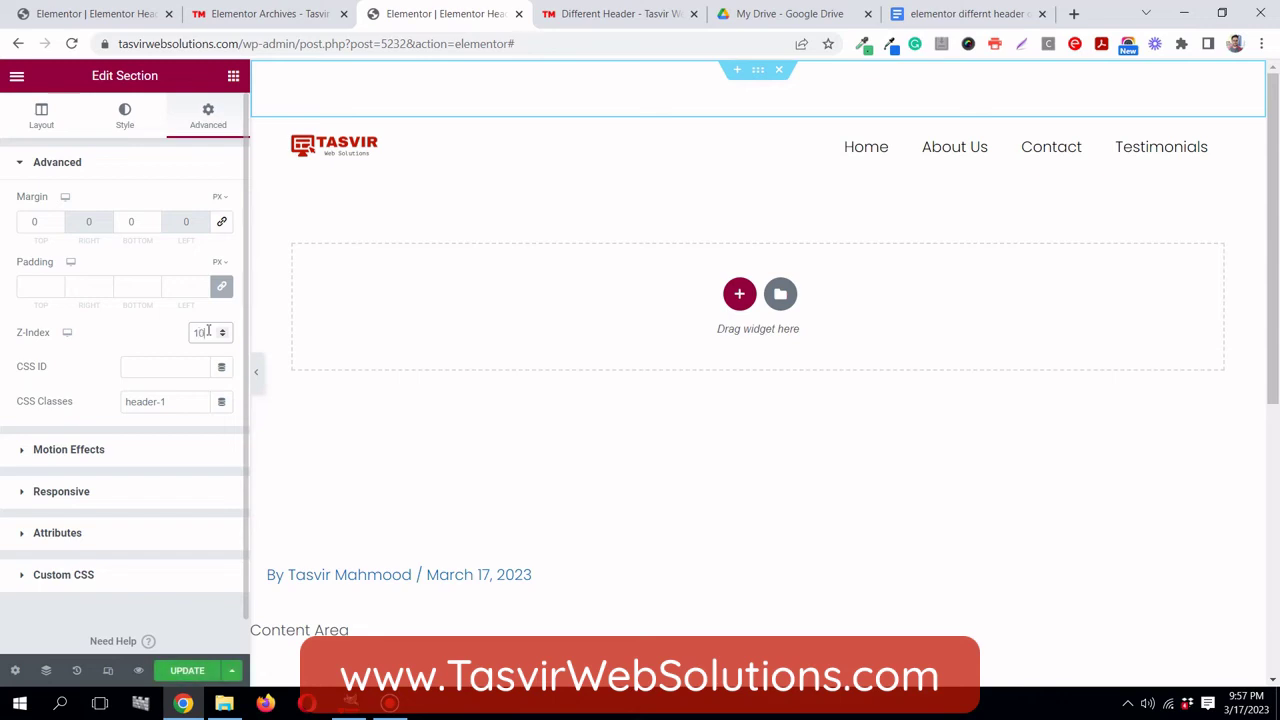
left_click(197, 670)
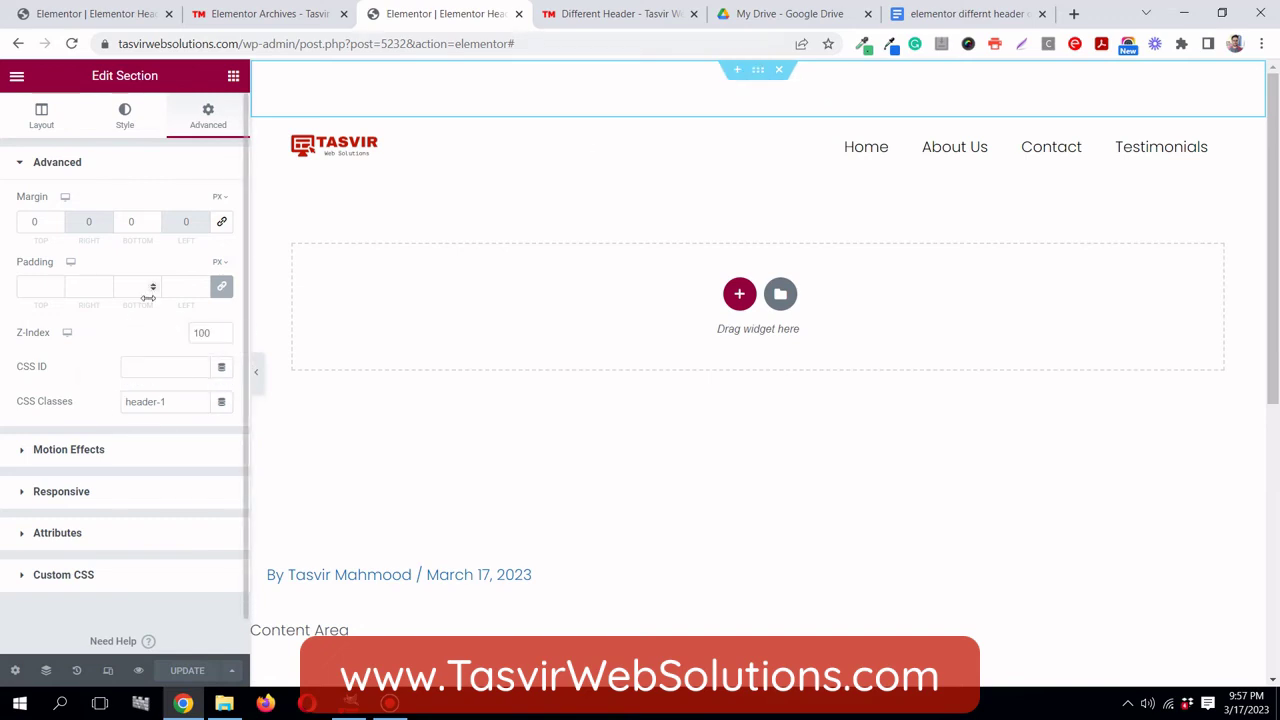
- Set the bottom margin of the header-1 section to -70 px
left_click(153, 226)
left_click(153, 226)
left_click(153, 226)
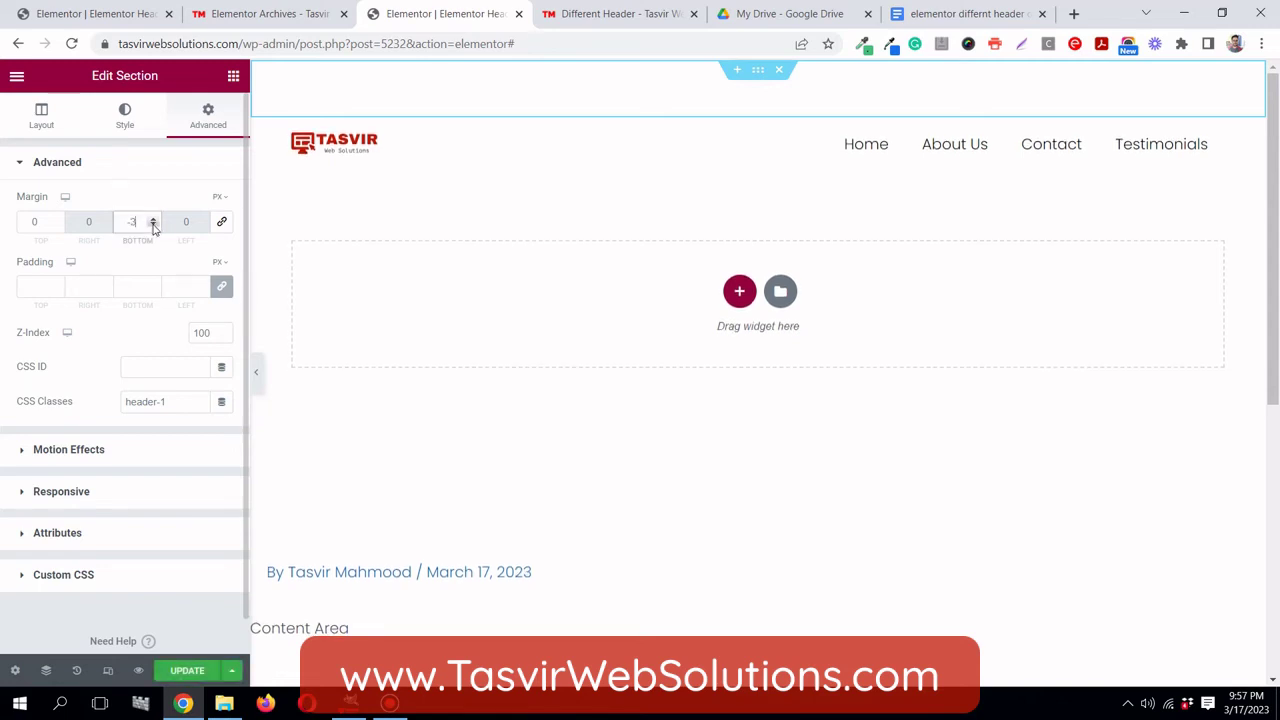
left_click(153, 226)
left_click(153, 226)
left_click(153, 226)
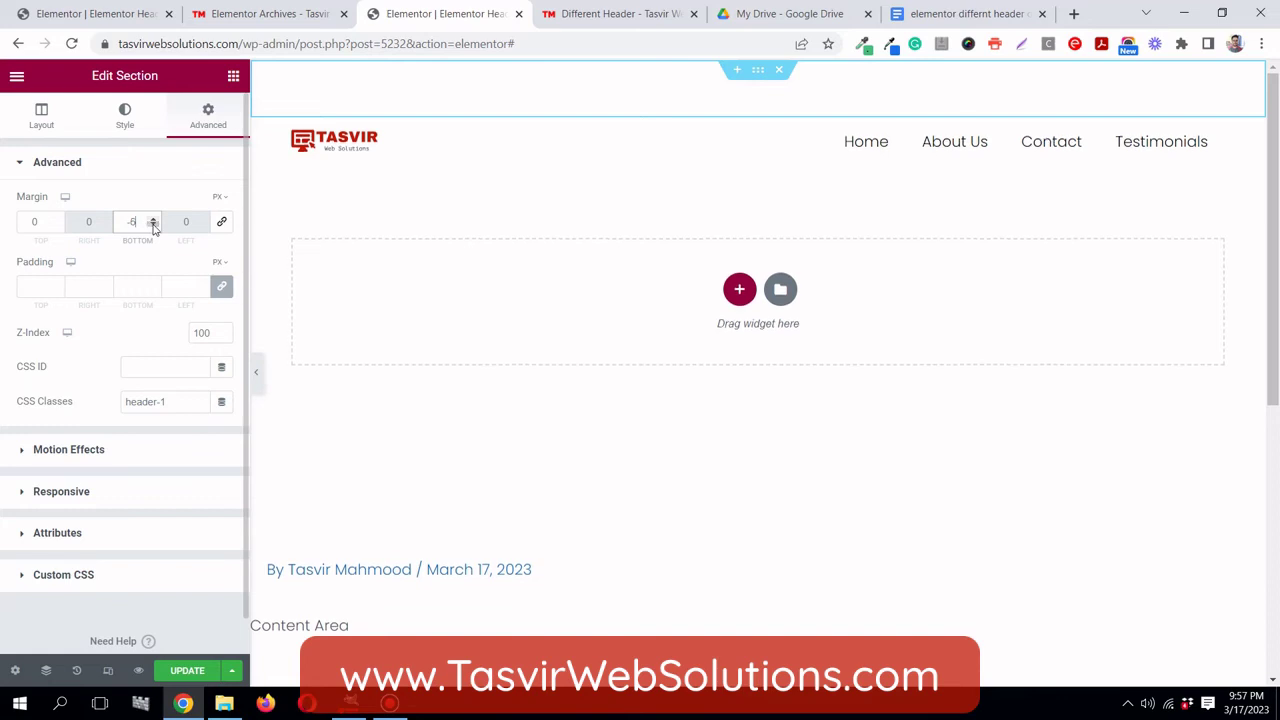
left_click(153, 226)
type("0")
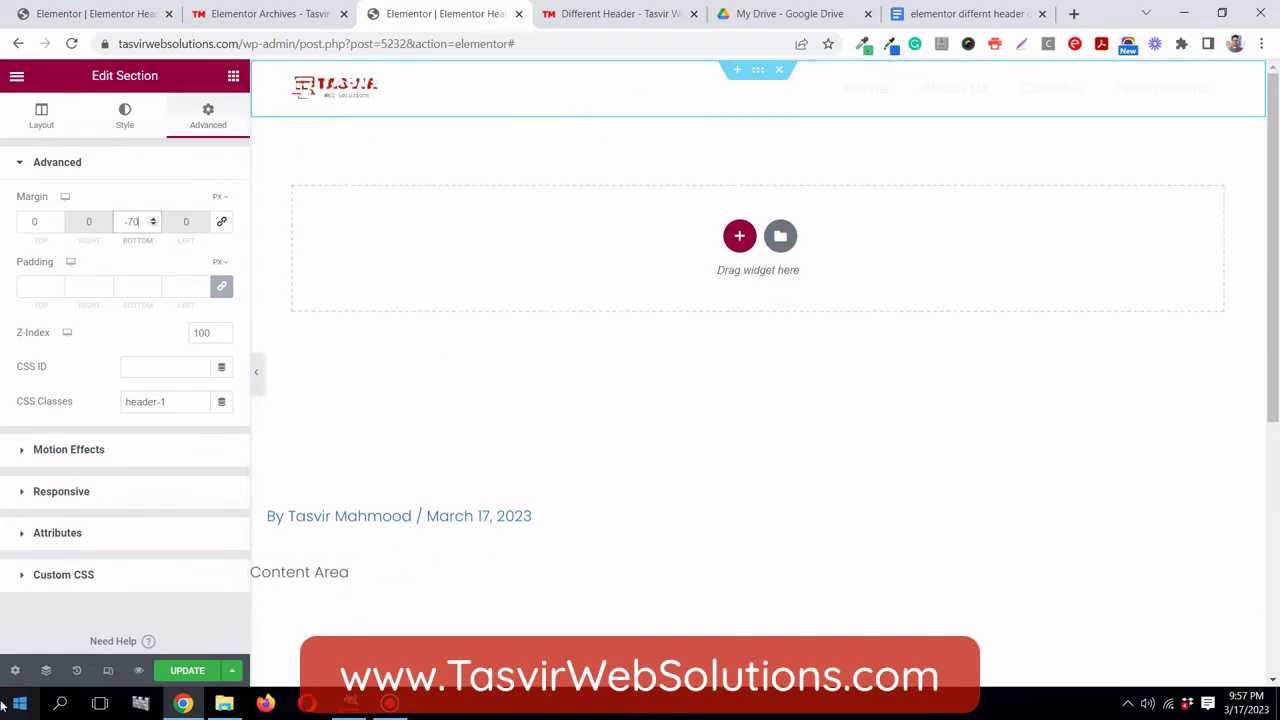
- Set the bottom margin of the header-2 section to -70 px and update the header template
left_click(45, 671)
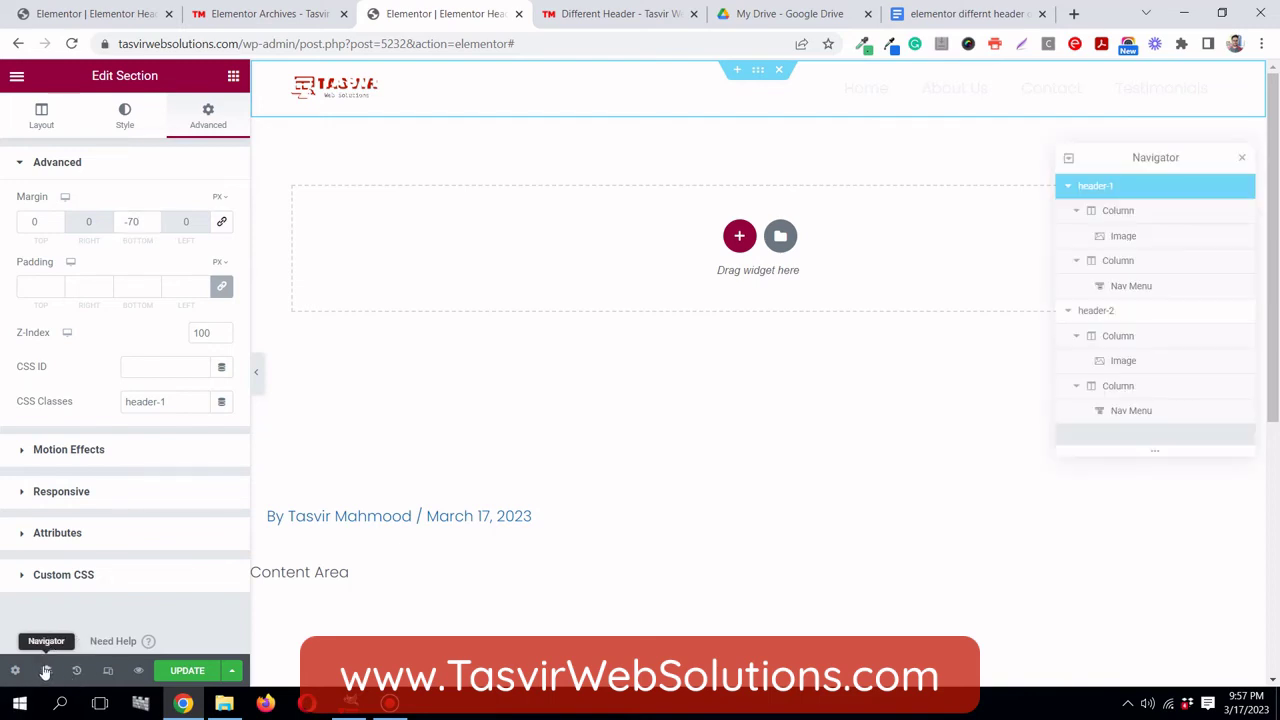
left_click(1120, 312)
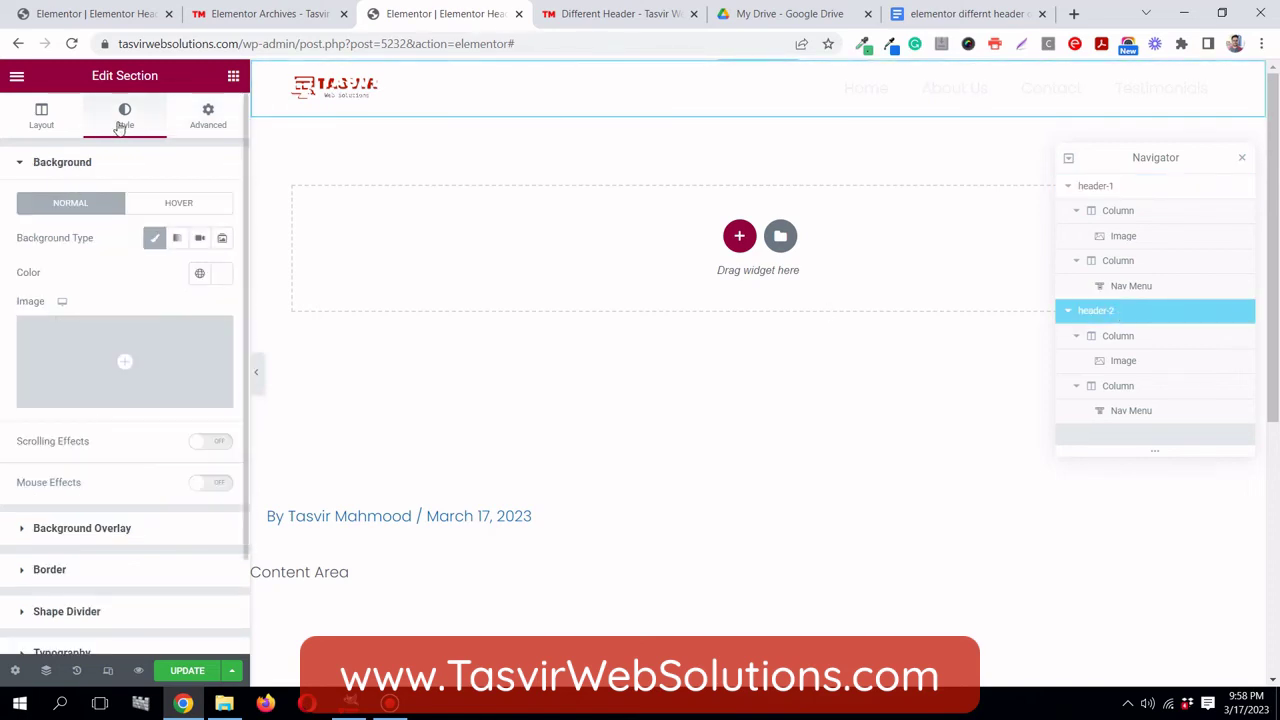
left_click(202, 122)
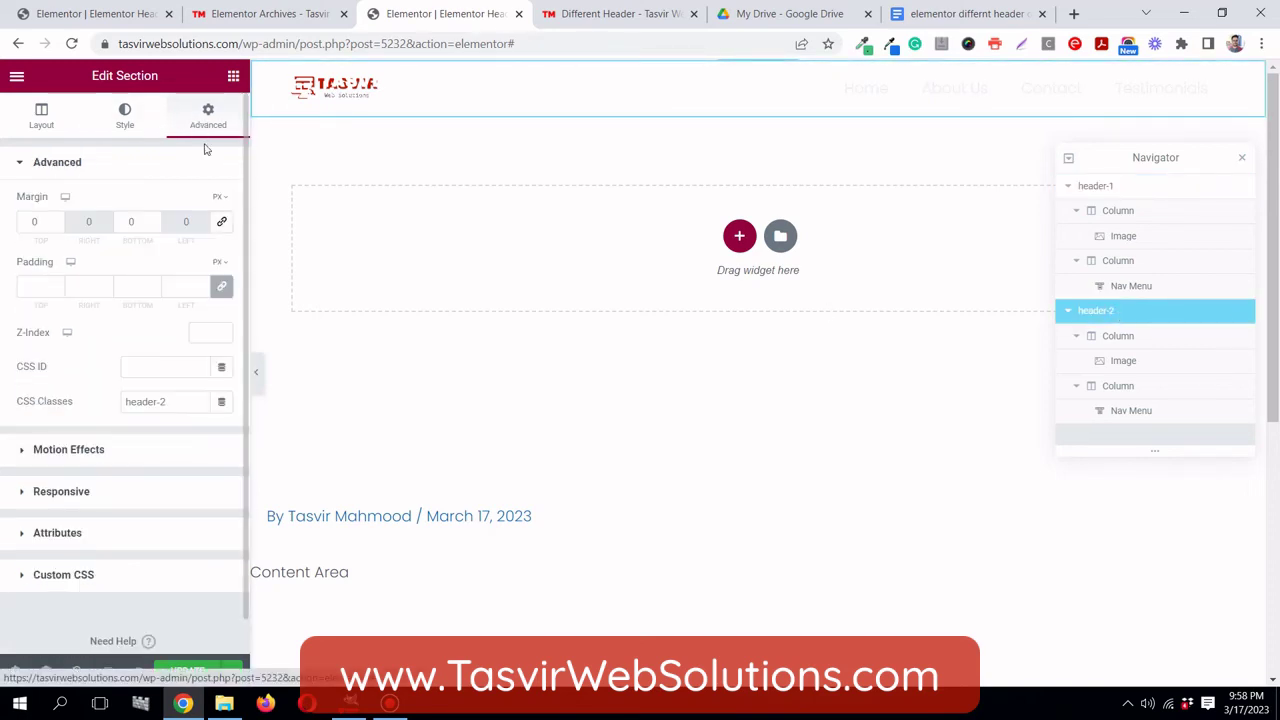
left_click(152, 226)
left_click(152, 226)
left_click(152, 226)
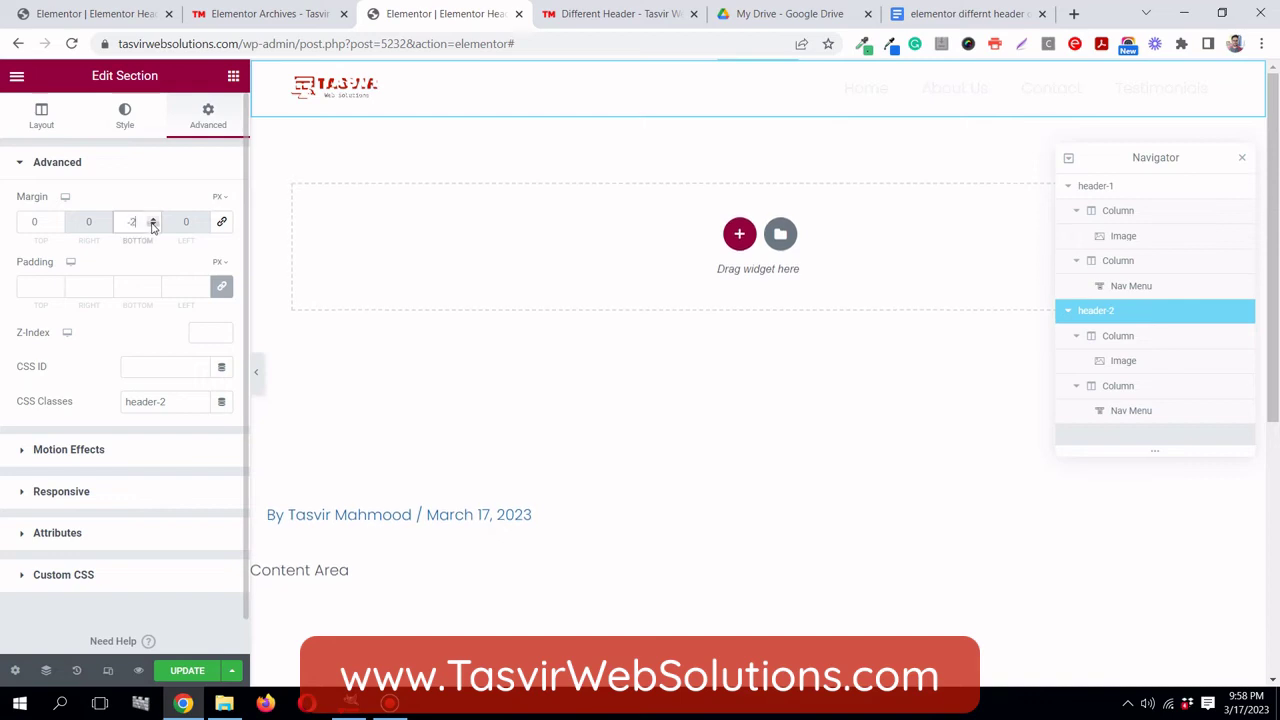
left_click(152, 226)
left_click(152, 226)
left_click(152, 226)
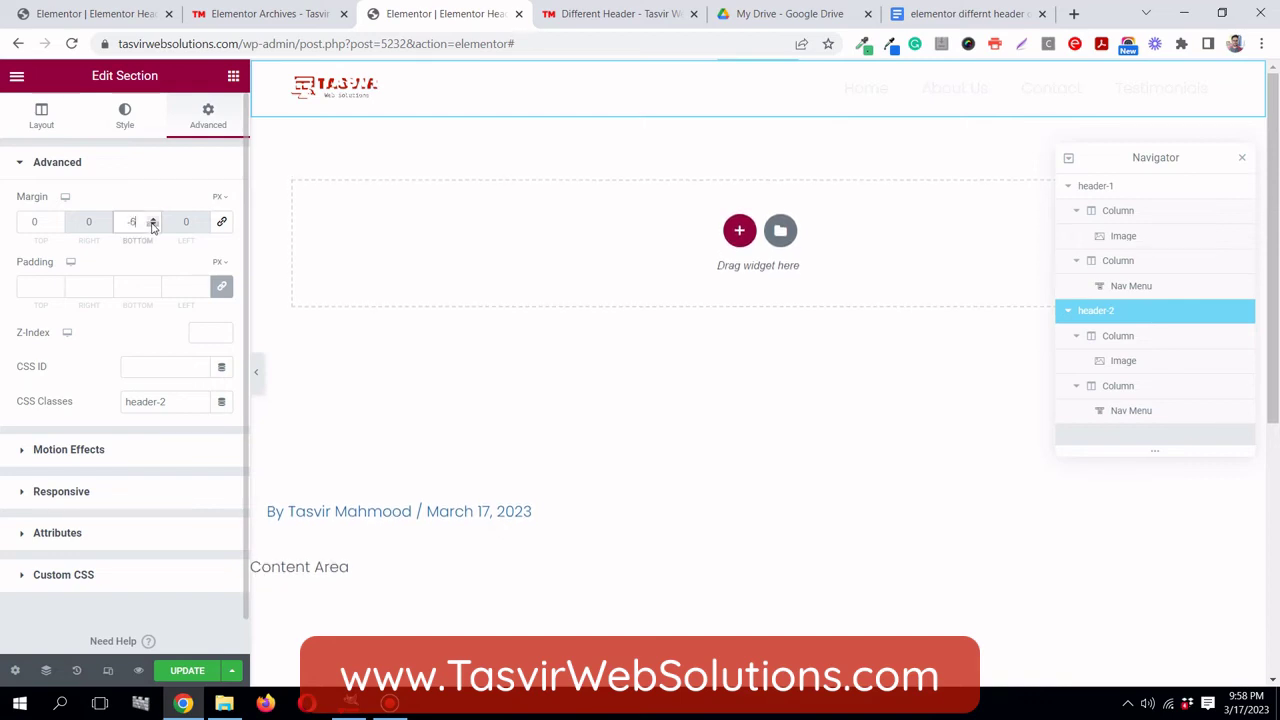
left_click(152, 226)
type("0")
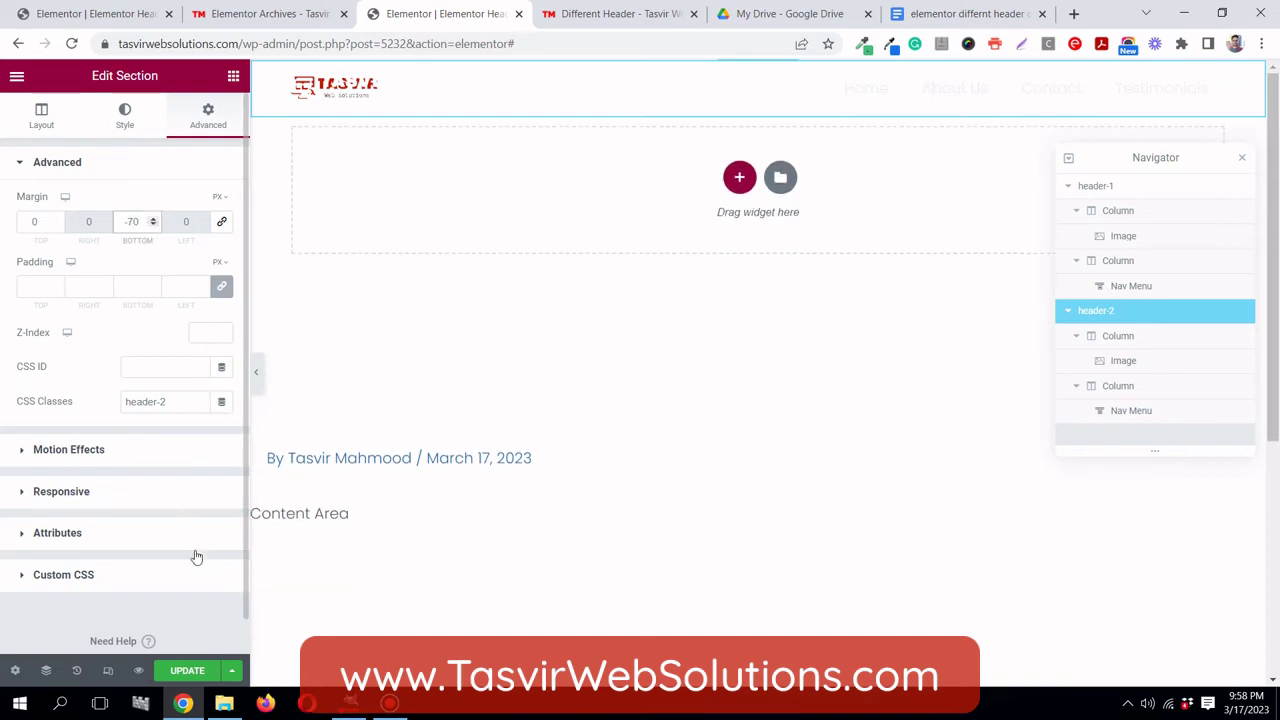
left_click(203, 675)
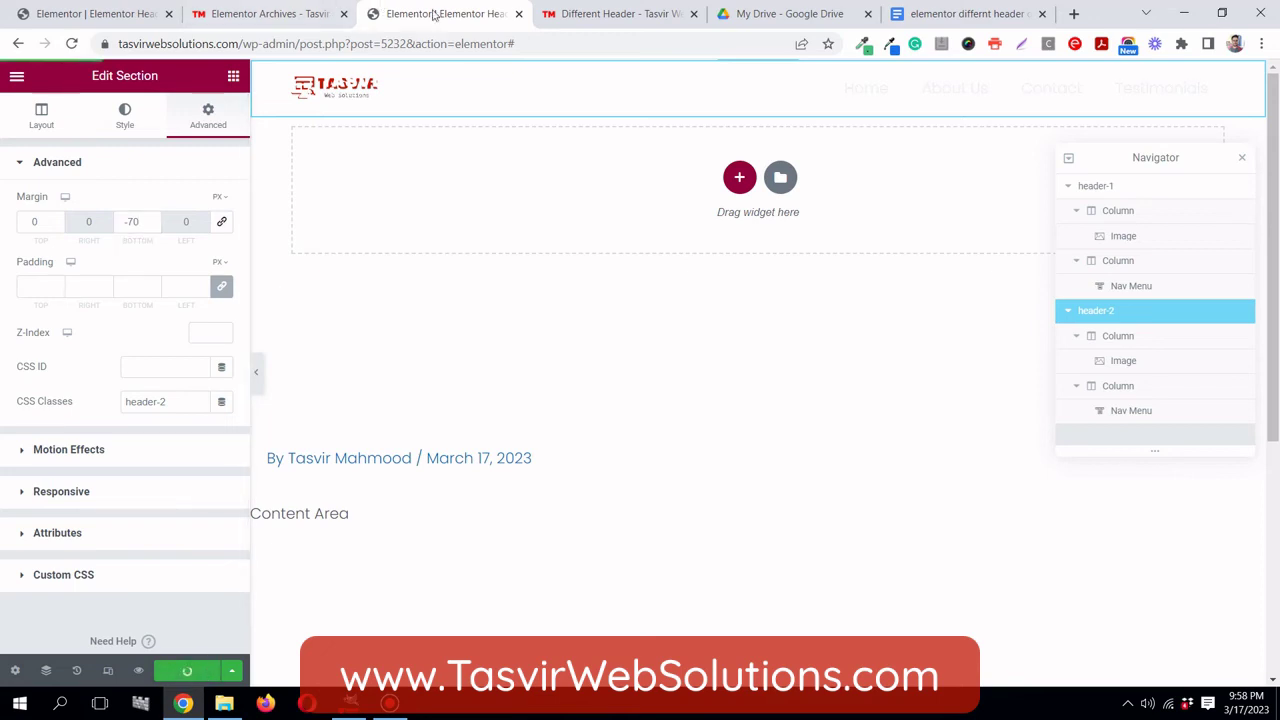
- Reload the Different Header page preview and check how the overlapping headers behave at the page top and on scroll
left_click(590, 14)
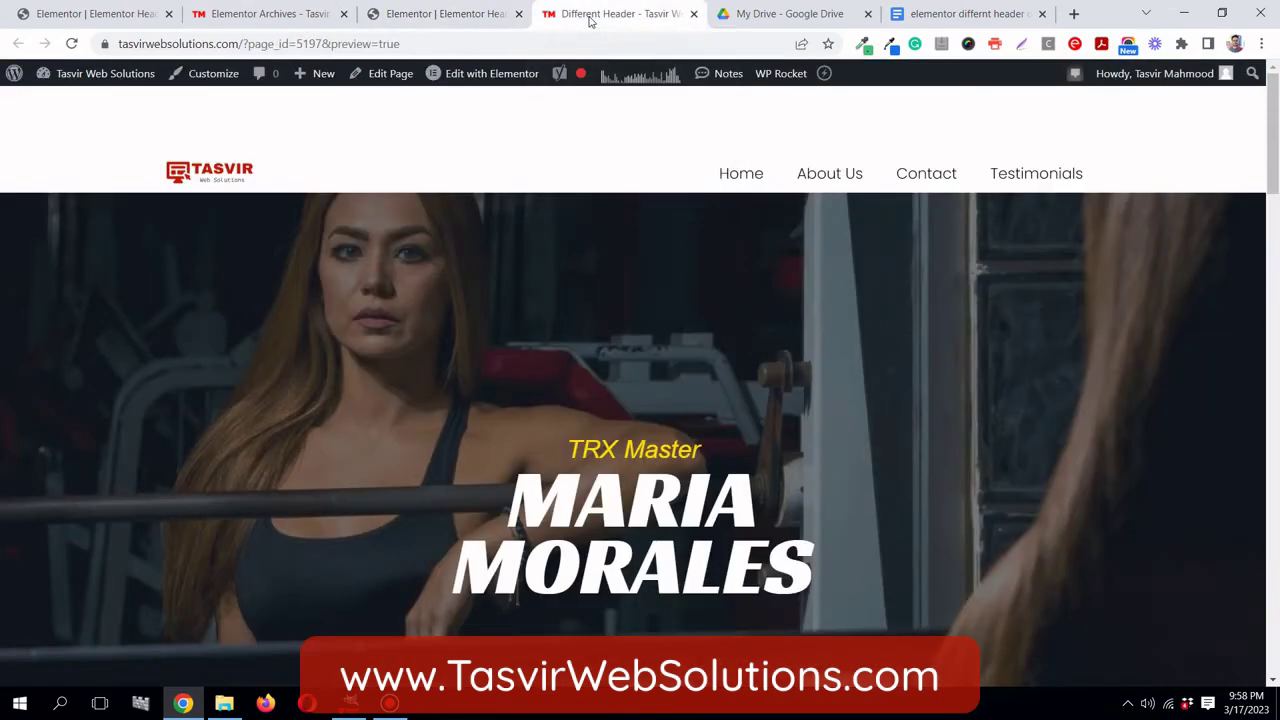
left_click(72, 44)
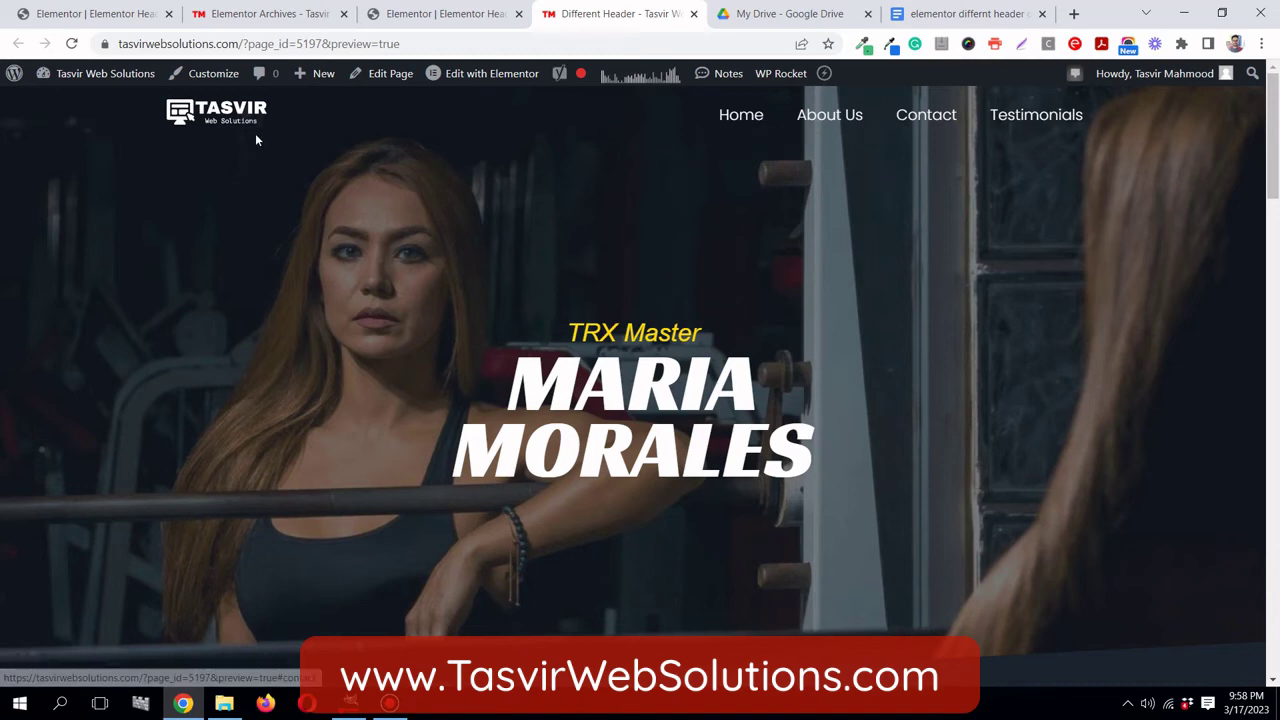
scroll(257, 132, "down", 2)
scroll(257, 130, "down", 1)
scroll(257, 132, "up", 3)
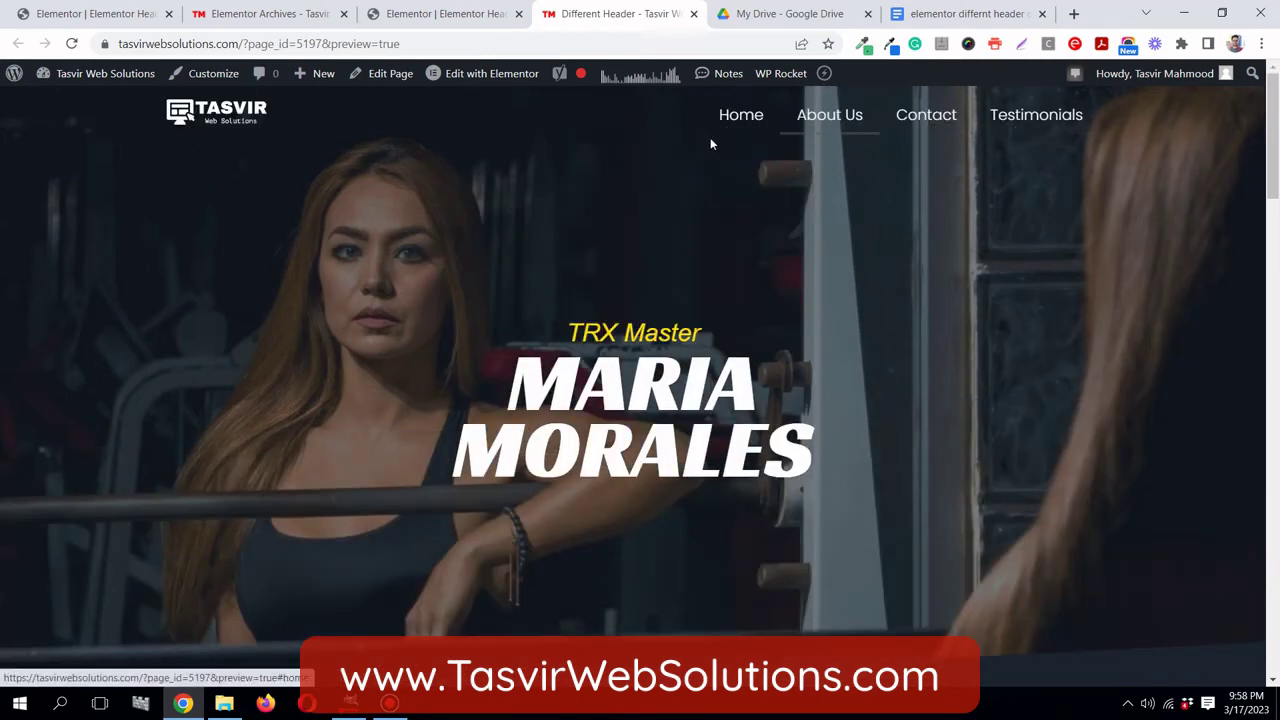
scroll(617, 145, "down", 3)
scroll(617, 145, "up", 3)
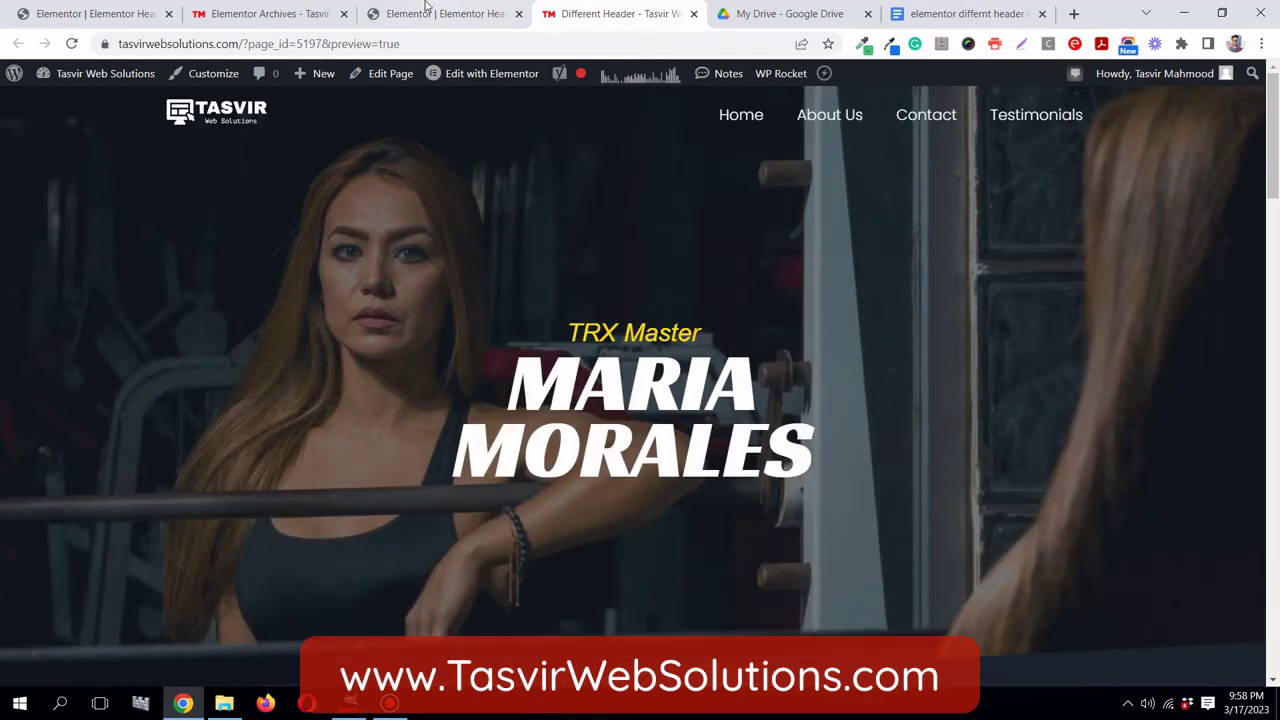
- Make the header-2 section sticky at the top with an effects offset of 200, and update the header template
left_click(433, 20)
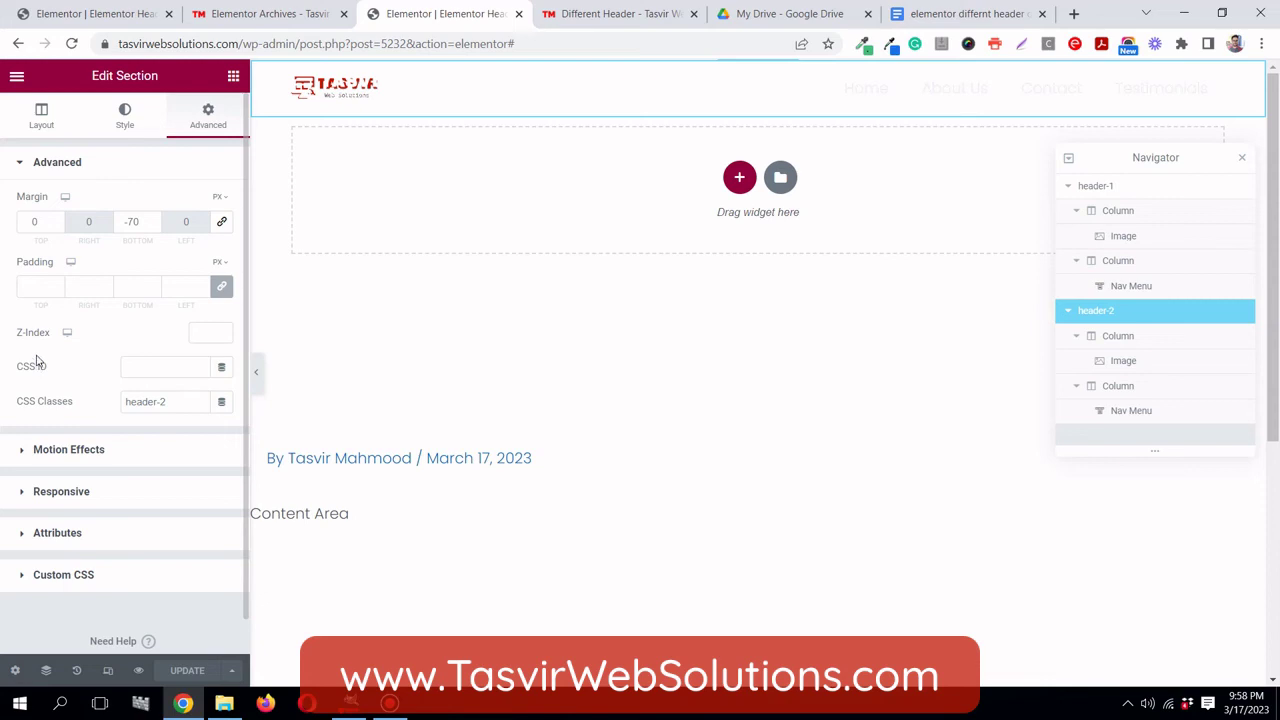
scroll(40, 370, "down", 1)
left_click(107, 410)
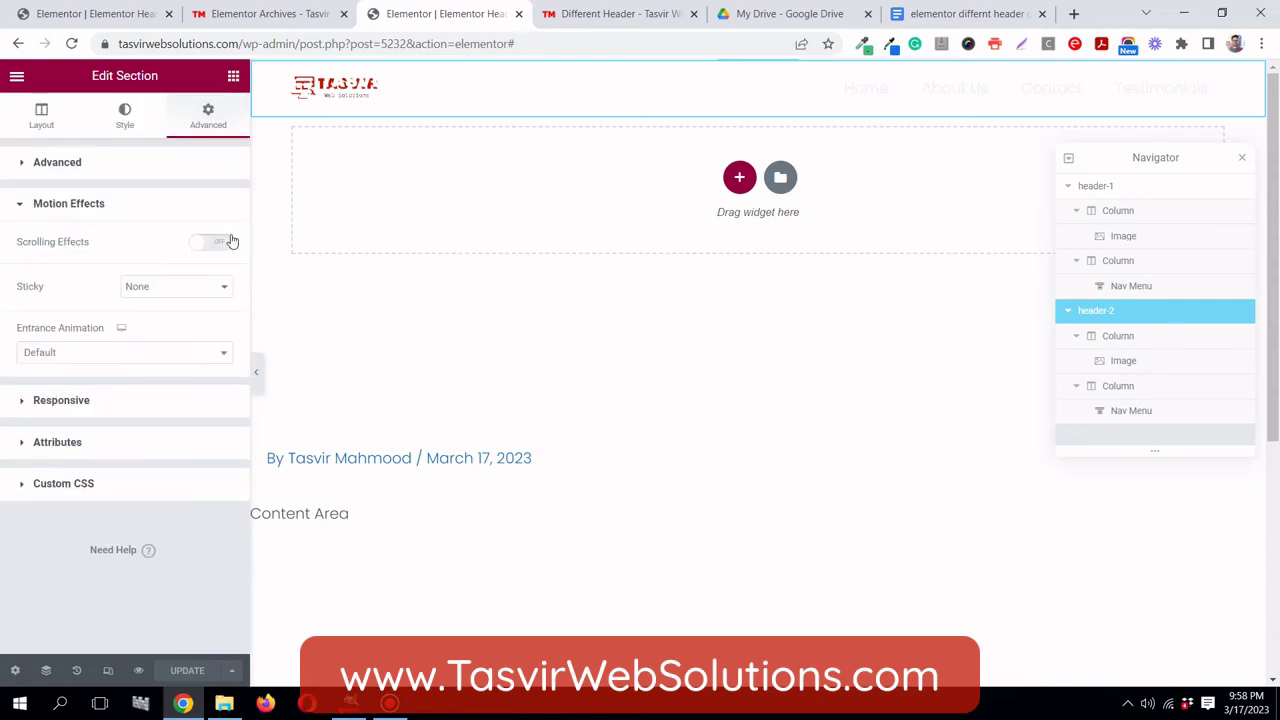
left_click(184, 292)
left_click(170, 316)
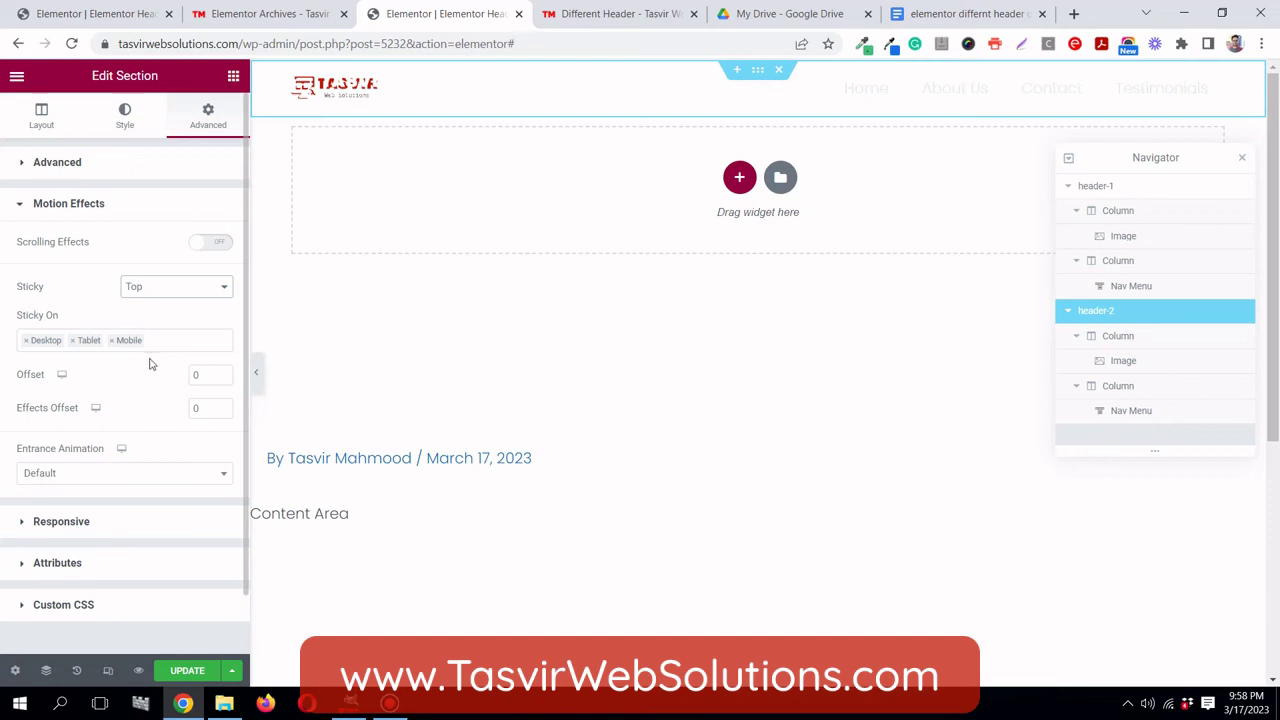
scroll(150, 364, "down", 1)
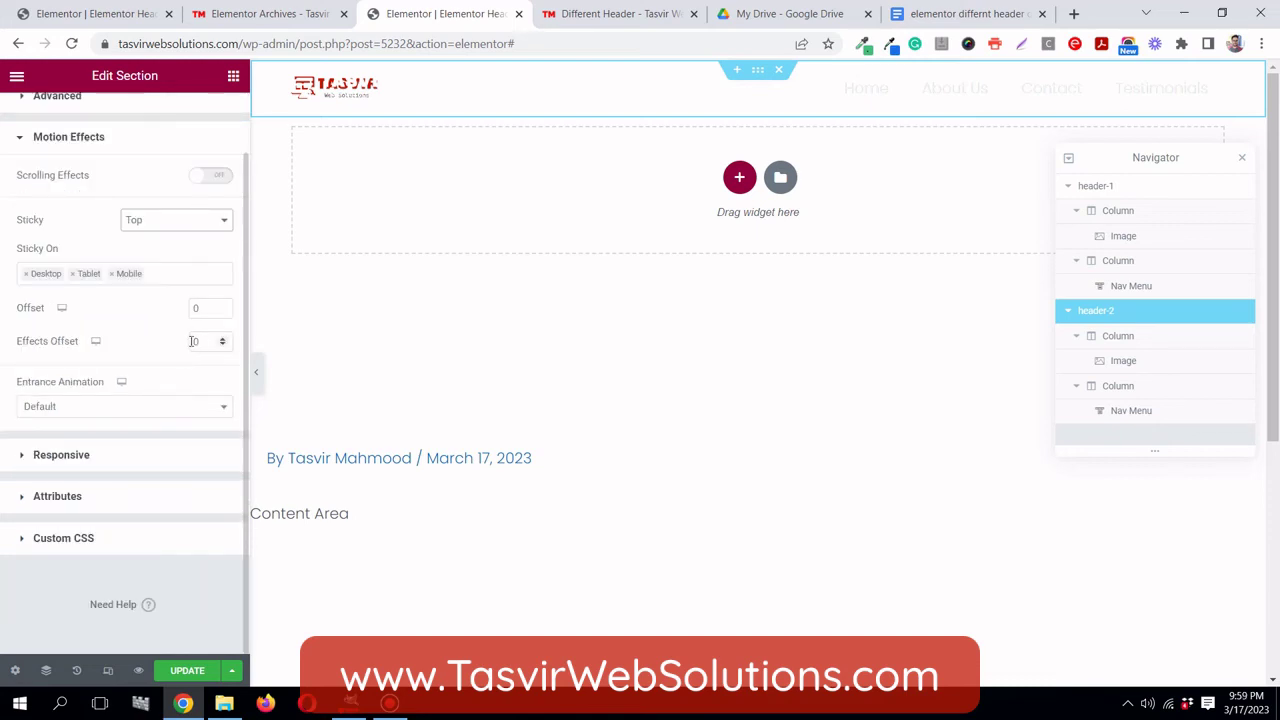
left_click(193, 342)
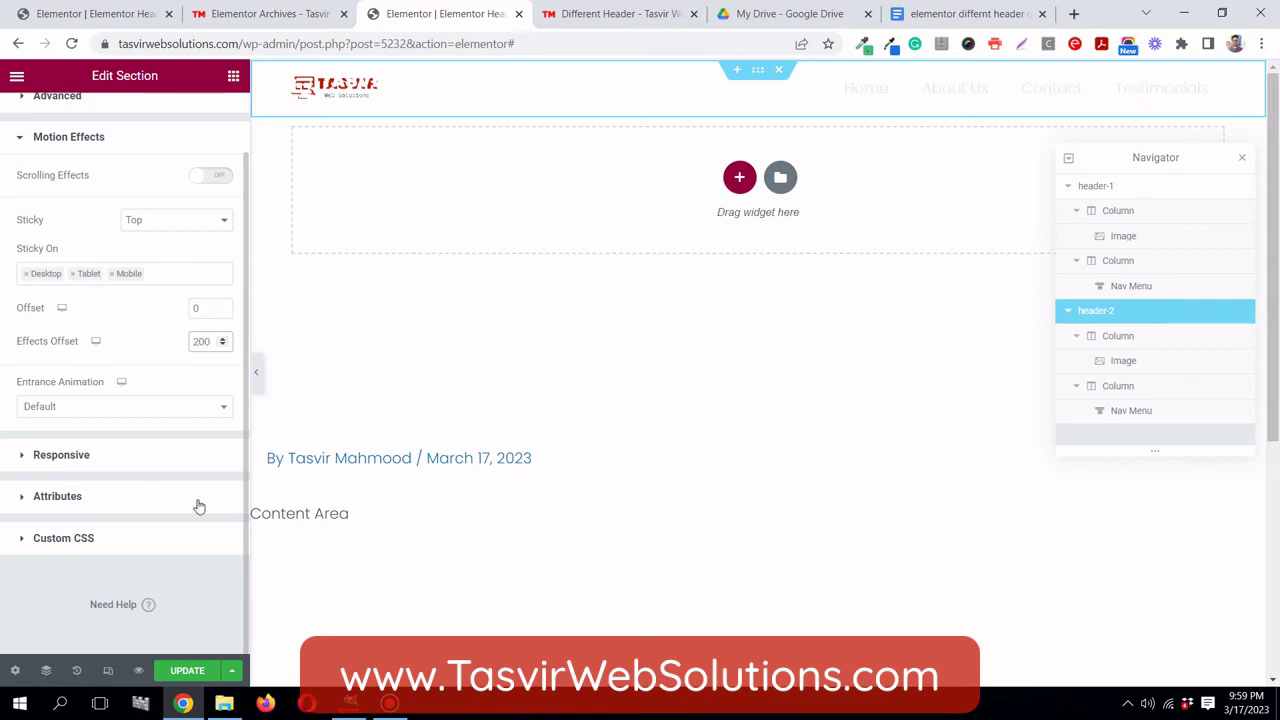
left_click(184, 669)
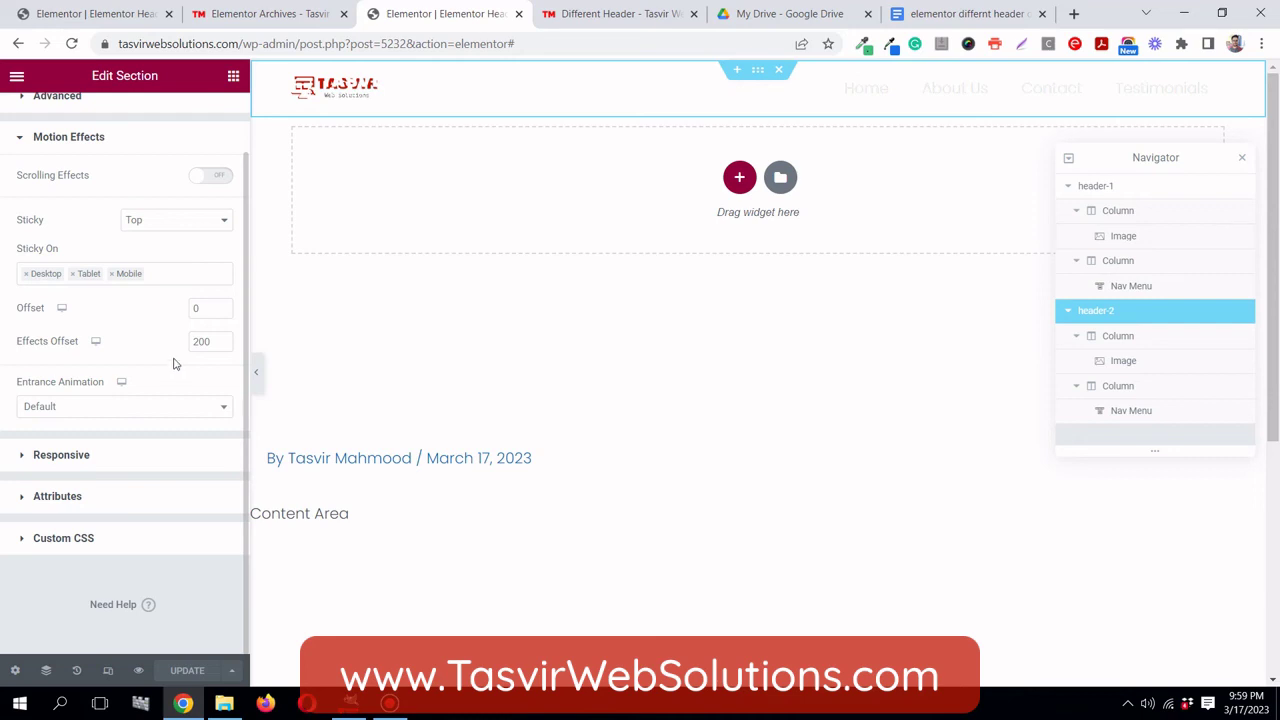
- Check the sticky header-2 on scroll in the refreshed Different Header page preview
left_click(615, 14)
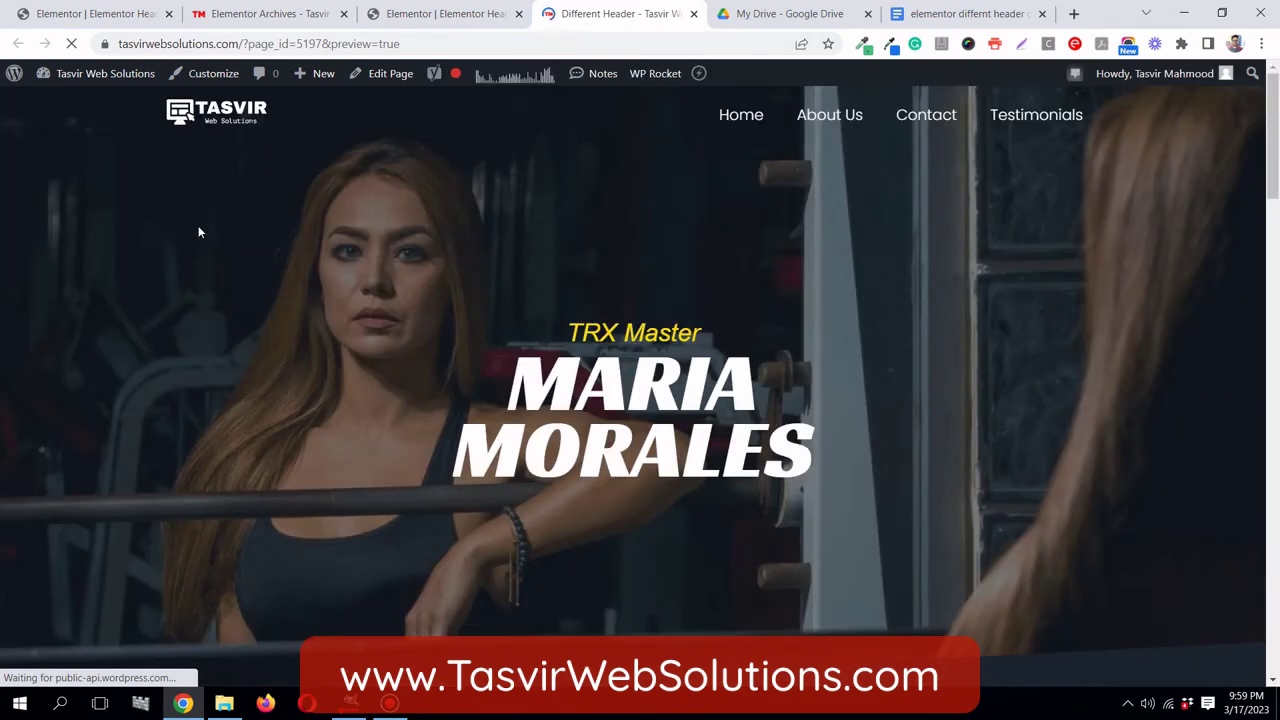
scroll(198, 226, "down", 5)
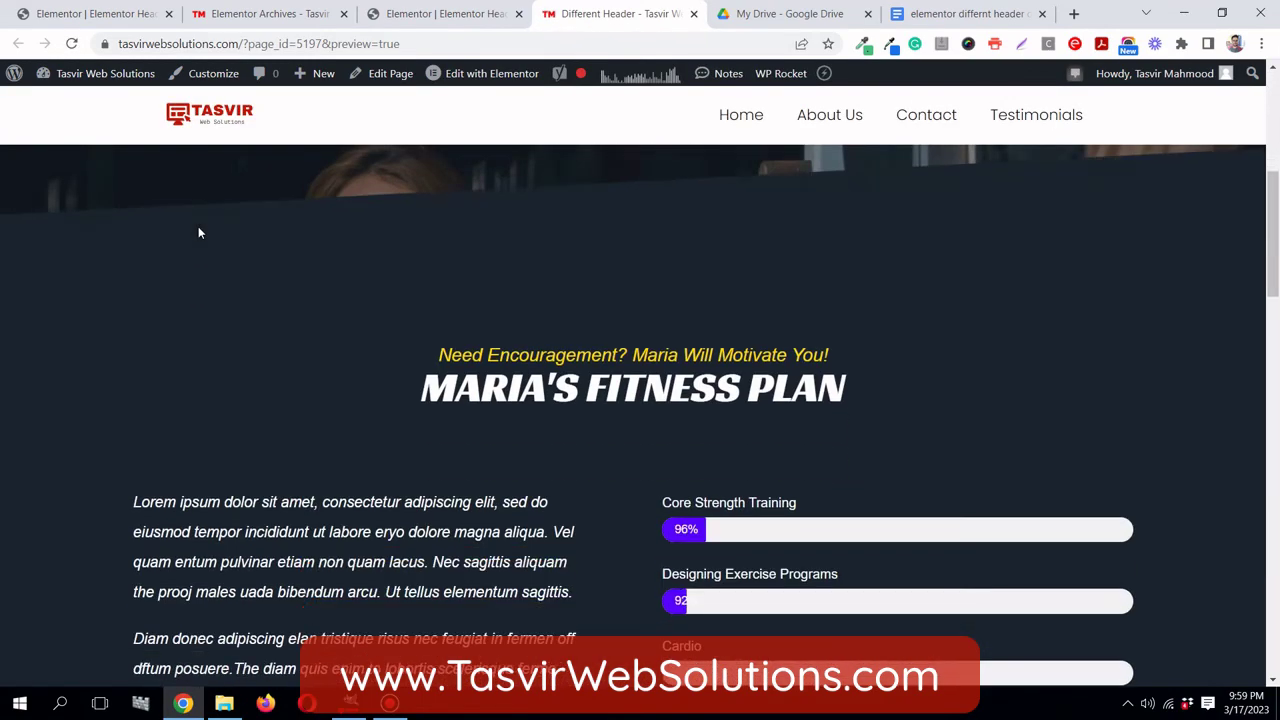
- Examine how header-1 and header-2 overlap at the page top and change just below it in the Different Header preview
scroll(198, 226, "up", 5)
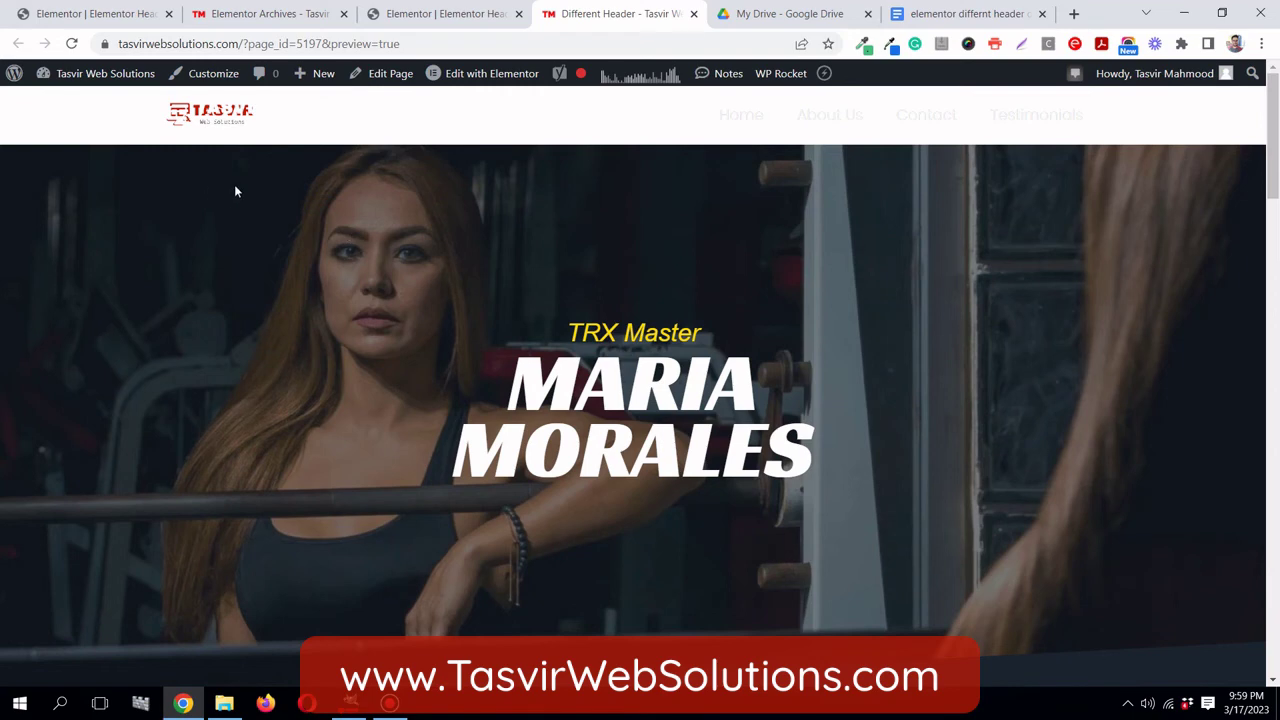
scroll(249, 208, "down", 5)
scroll(249, 208, "up", 5)
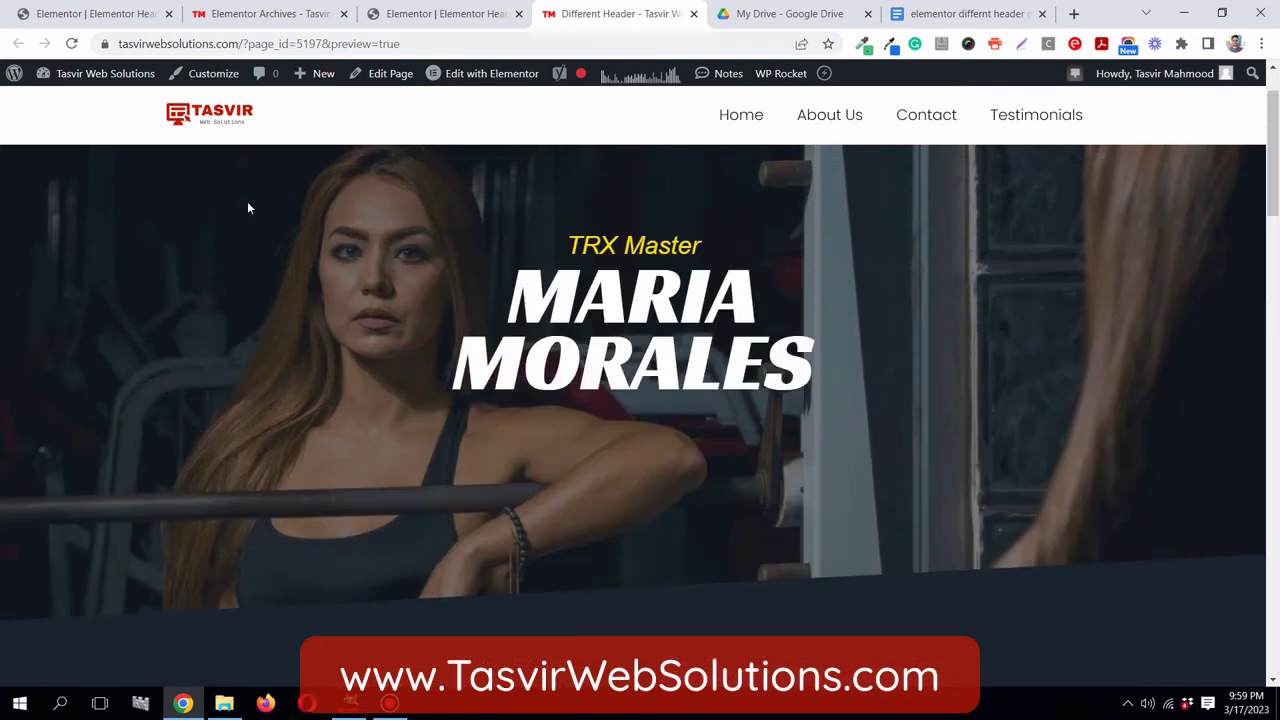
scroll(249, 208, "down", 5)
scroll(249, 208, "up", 5)
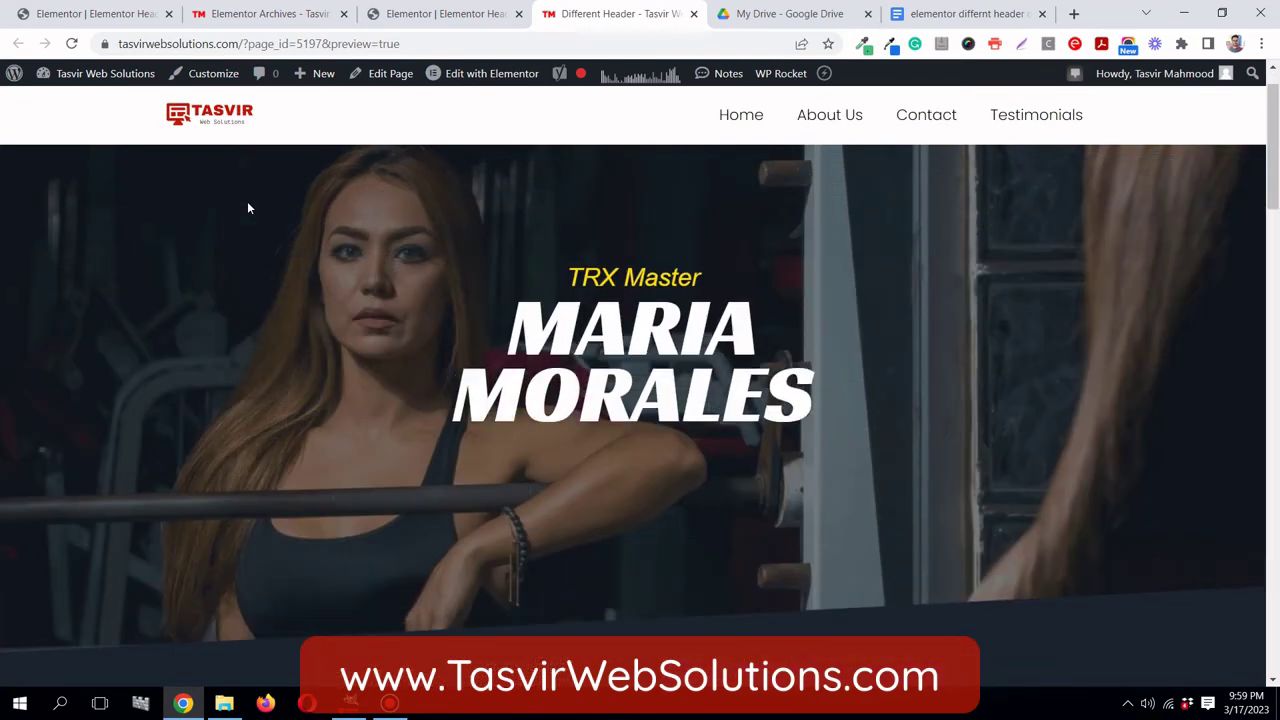
scroll(263, 205, "down", 5)
scroll(263, 205, "up", 4)
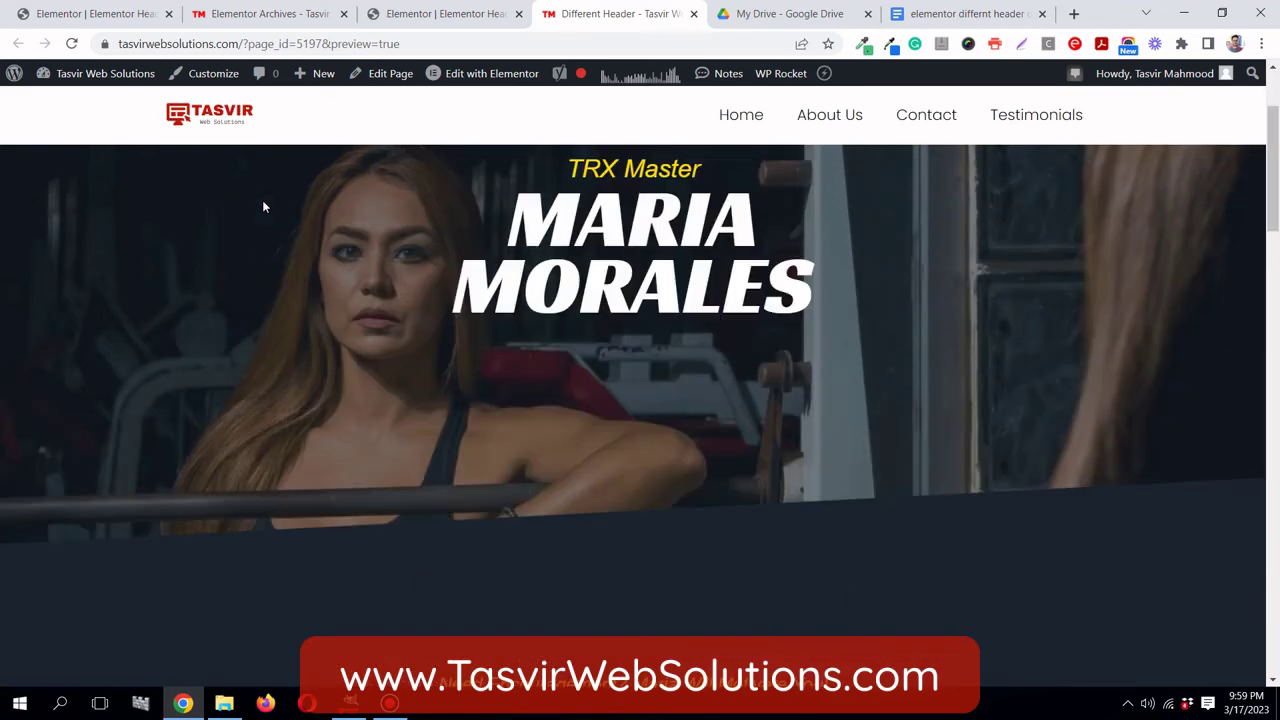
- Copy the whole "Slide In From The Top Option" CSS from the Google Docs document "elementor differnt header on scroll codes"
left_click(401, 14)
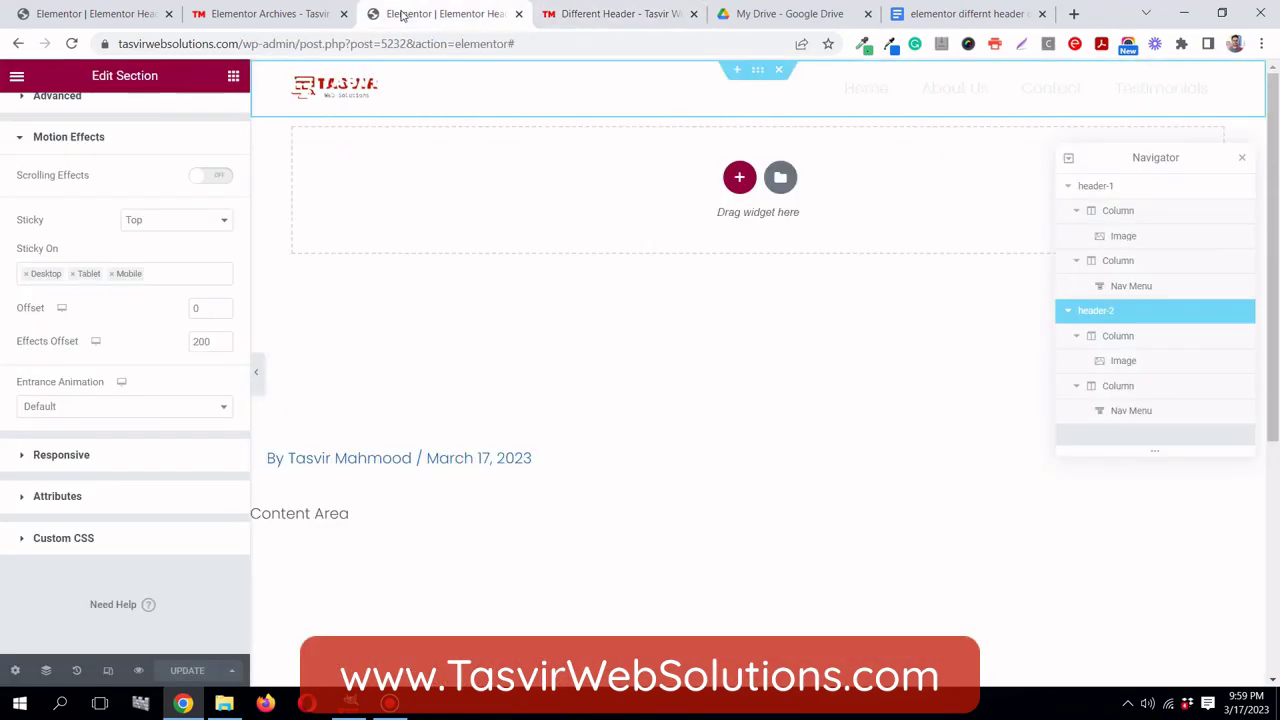
left_click(922, 20)
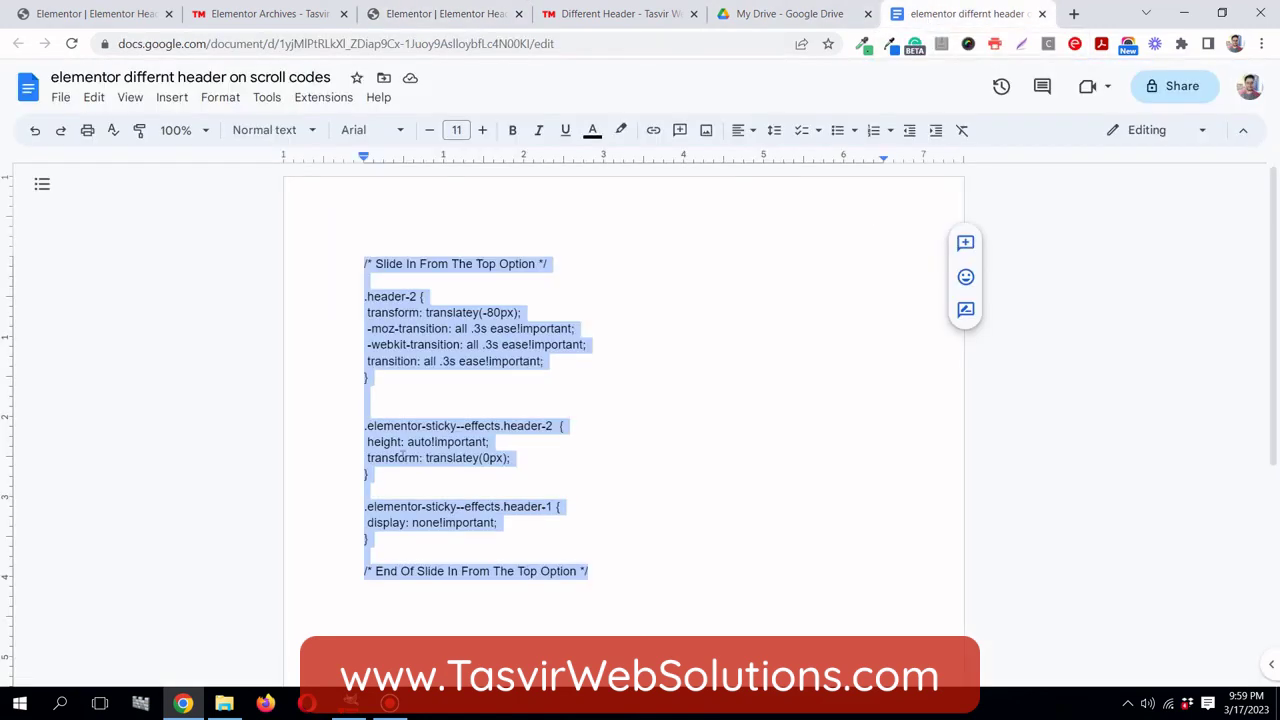
left_click(480, 395)
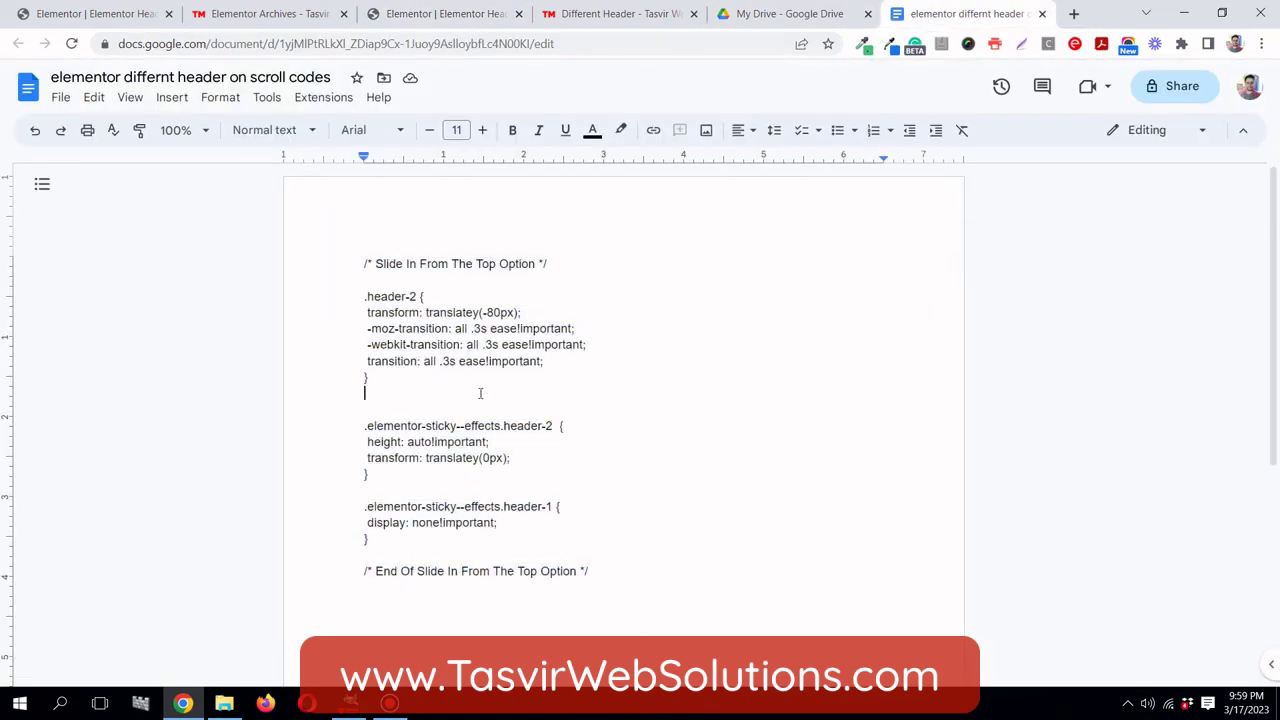
left_click_drag(358, 264, 593, 570)
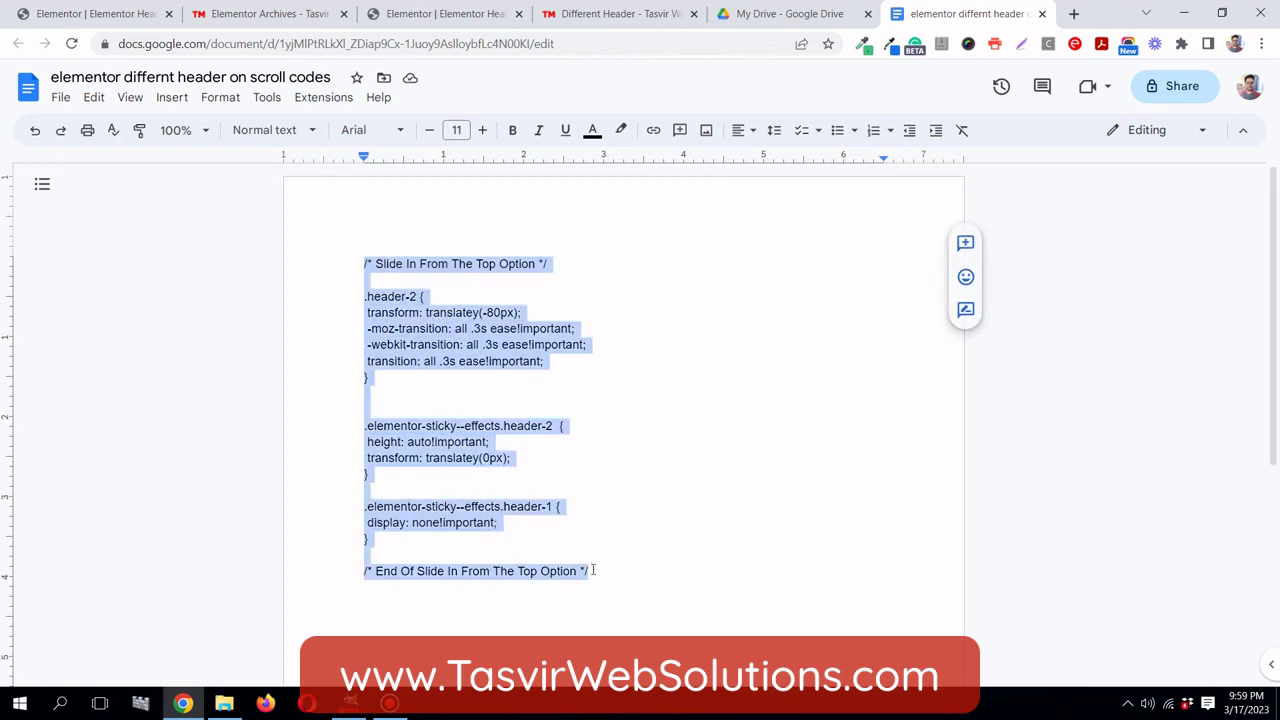
right_click(505, 348)
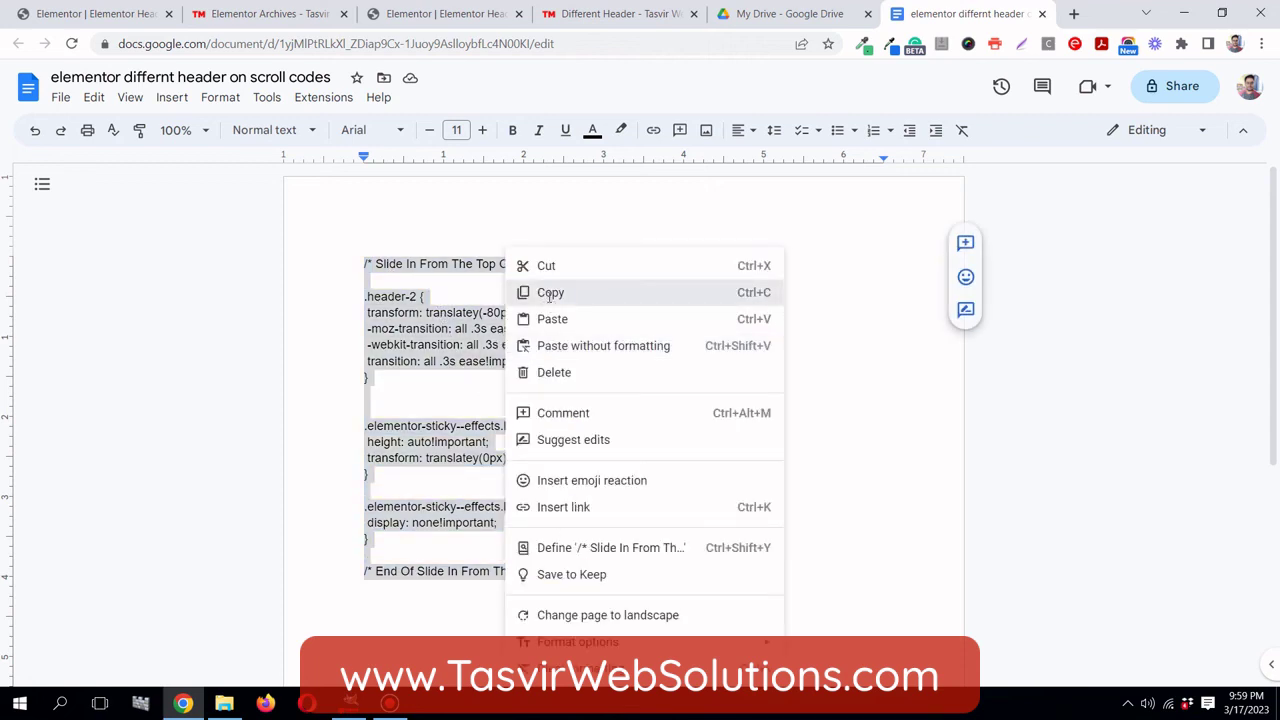
left_click(549, 293)
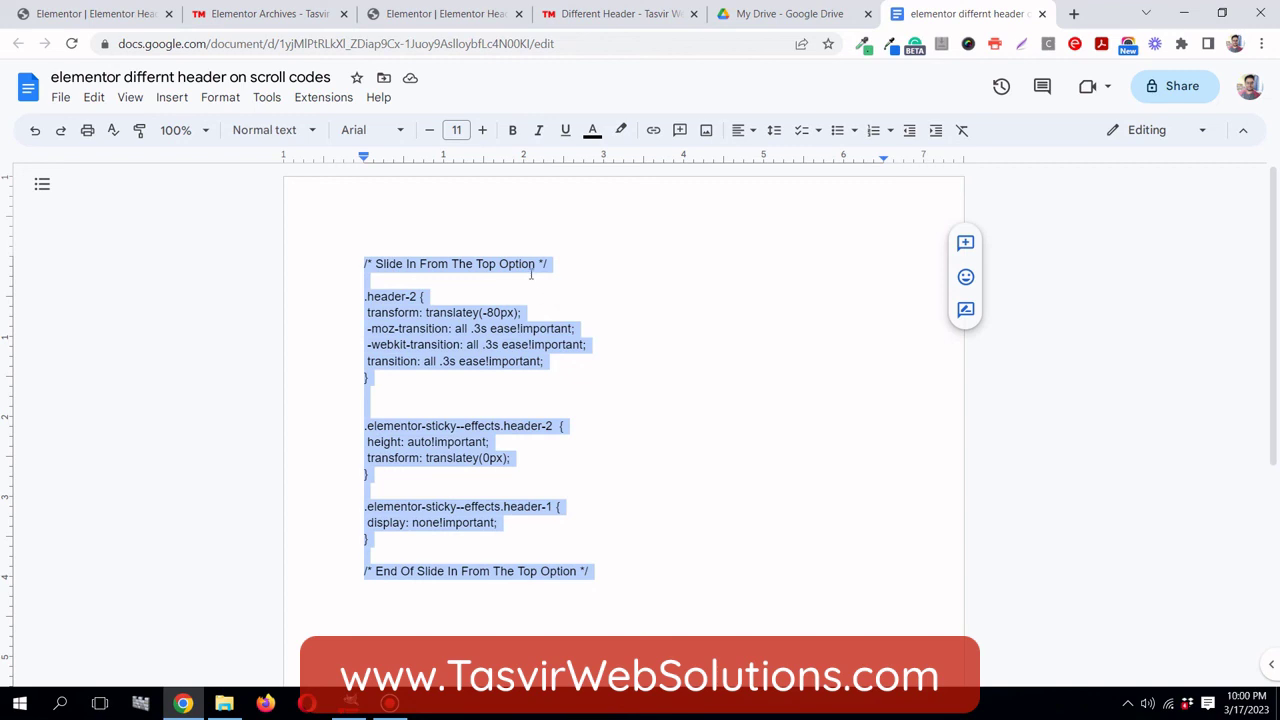
right_click(531, 274)
left_click(541, 294)
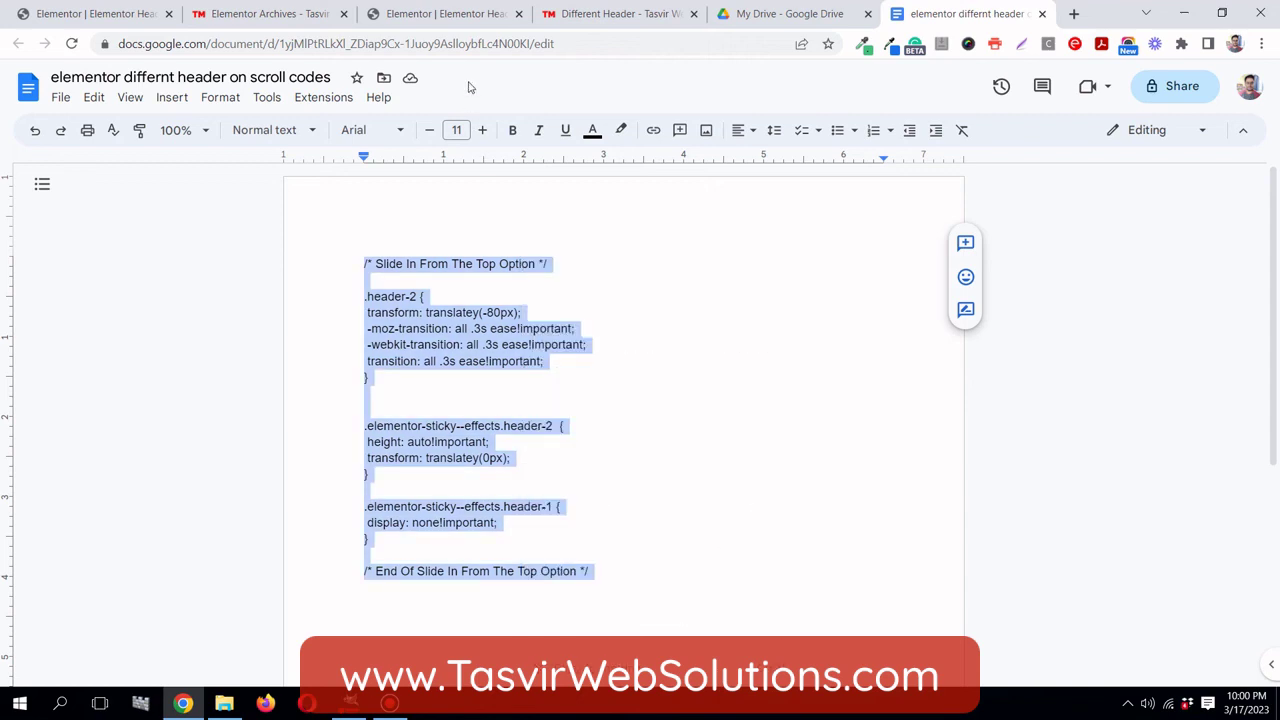
- Paste the copied slide-in CSS into the custom CSS of the Elementor header template's settings, and update the template
left_click(478, 18)
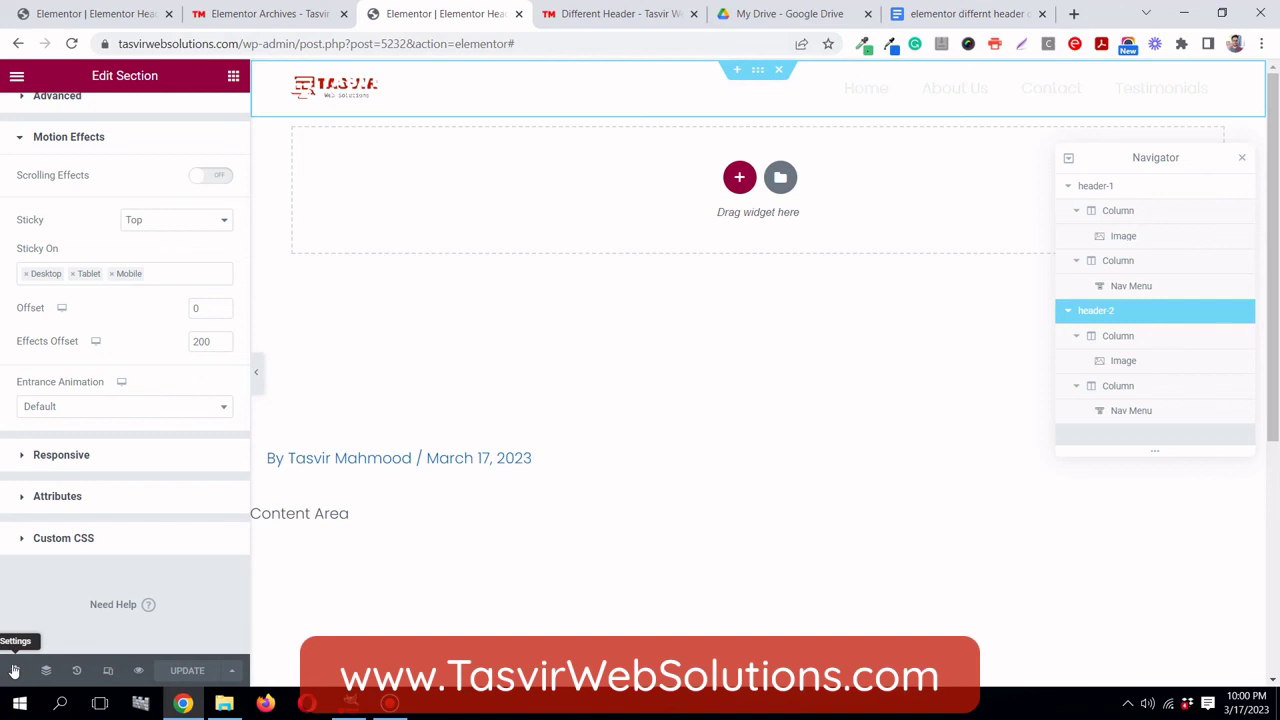
left_click(14, 670)
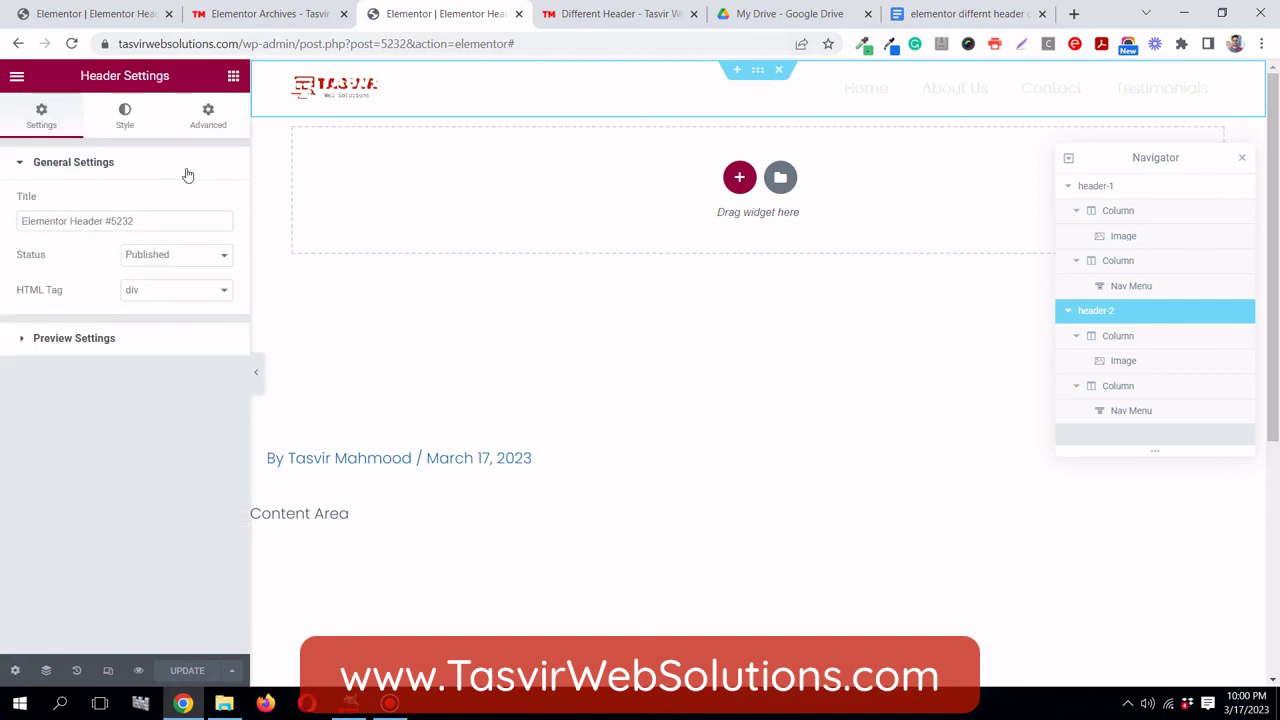
left_click(216, 125)
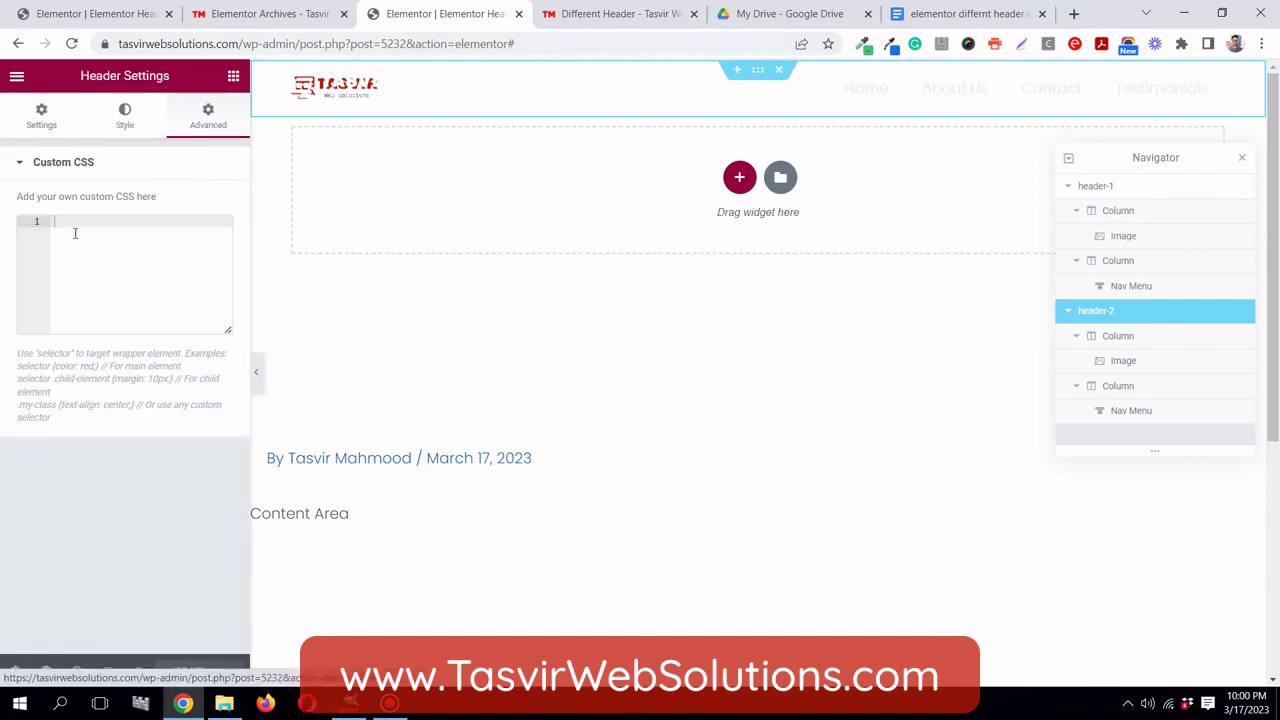
right_click(86, 222)
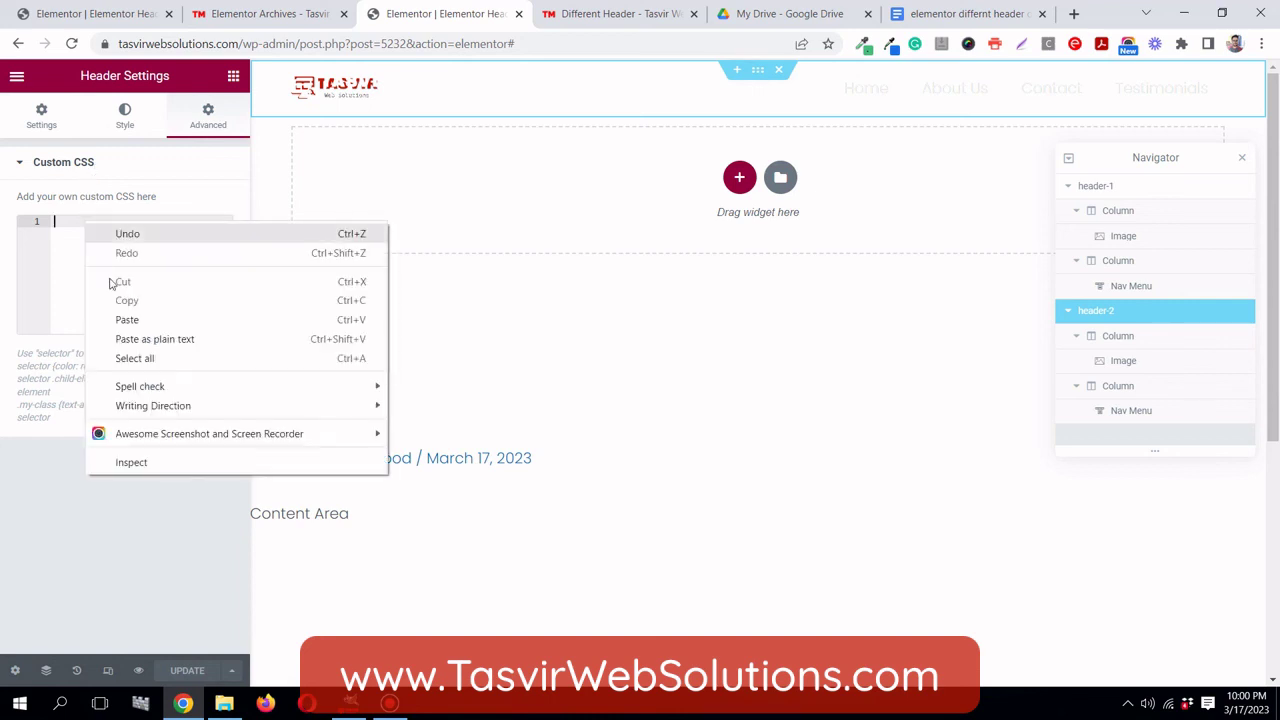
left_click(127, 320)
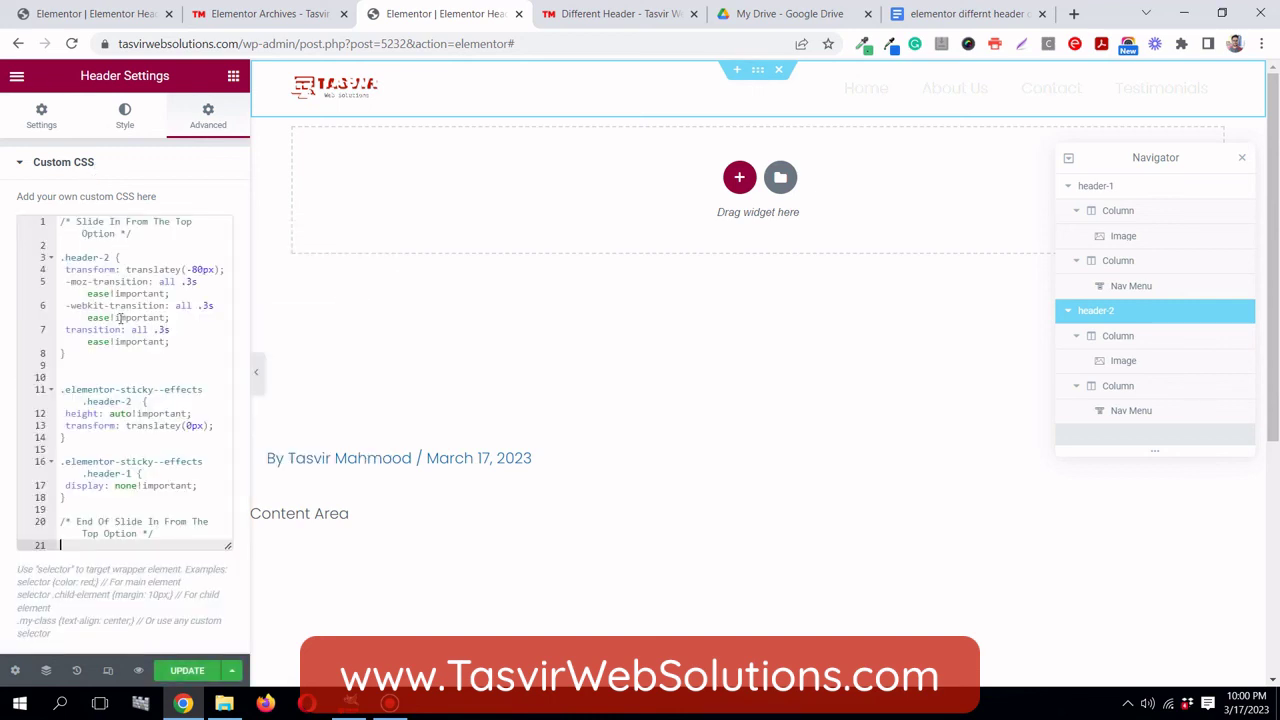
left_click(196, 669)
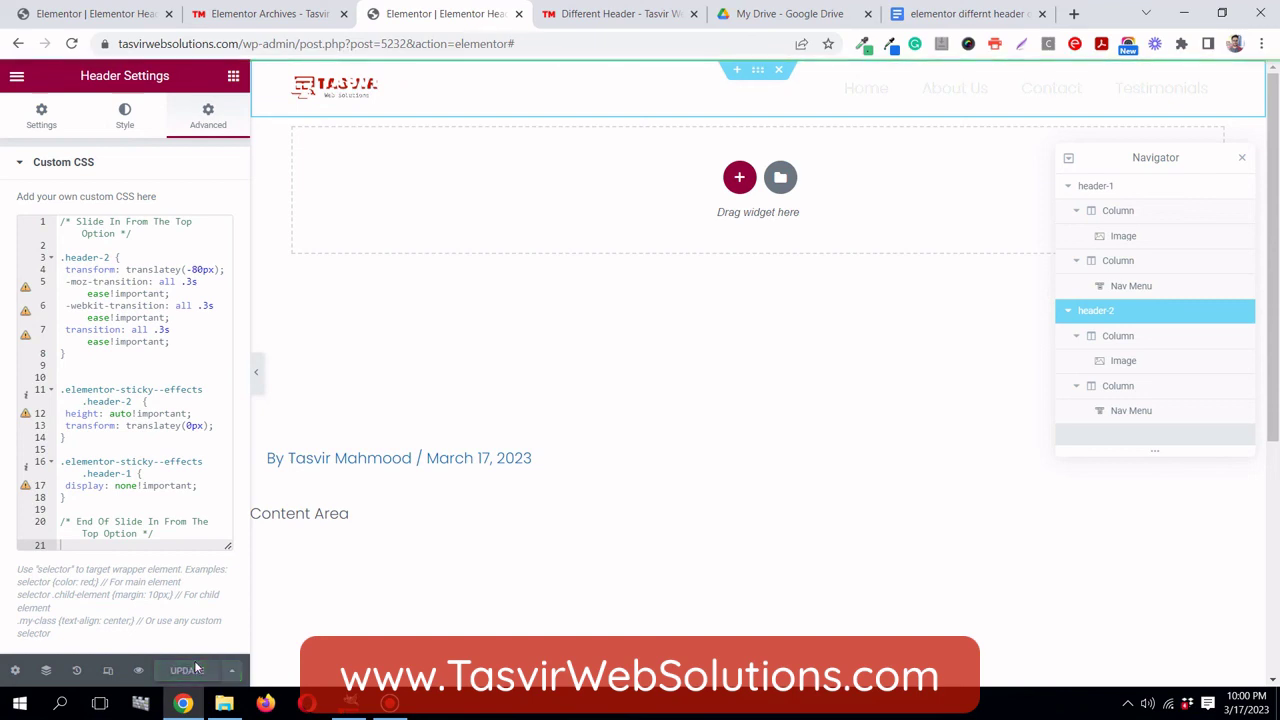
- Reload the Different Header page preview and check the switch between header-1 and header-2 while scrolling down and back up
left_click(640, 14)
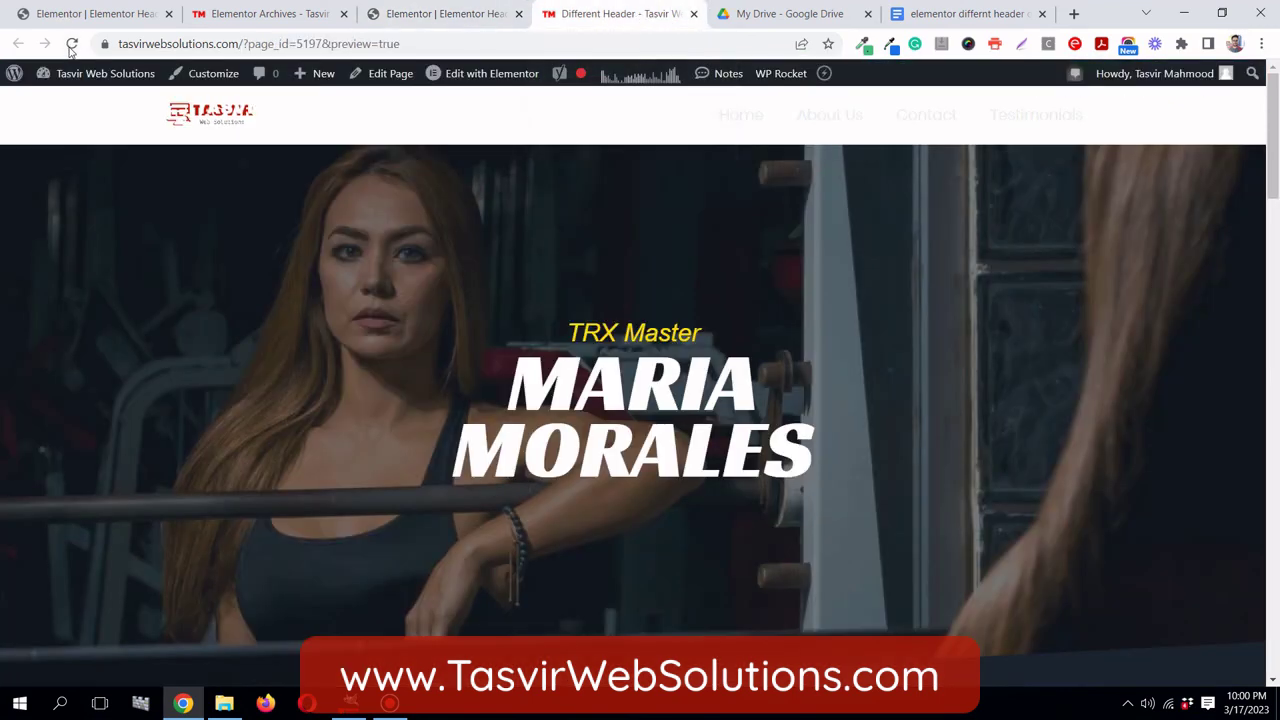
left_click(71, 43)
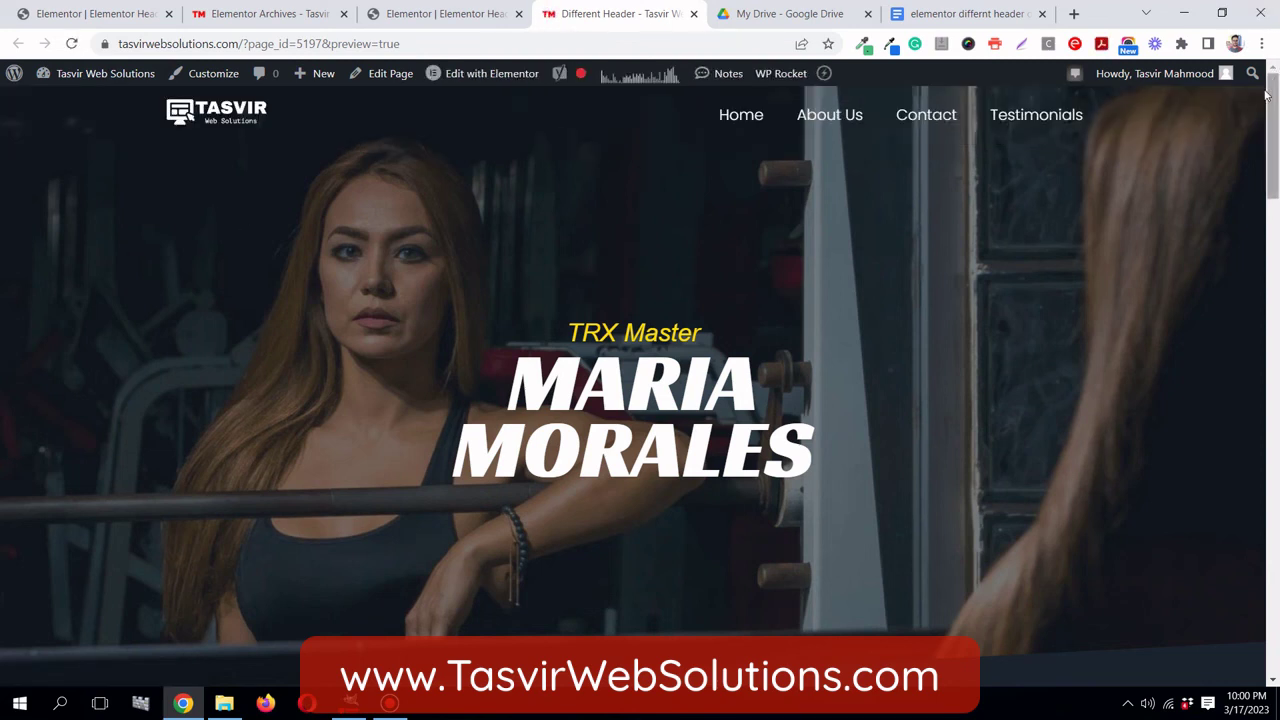
scroll(1275, 97, "down", 3)
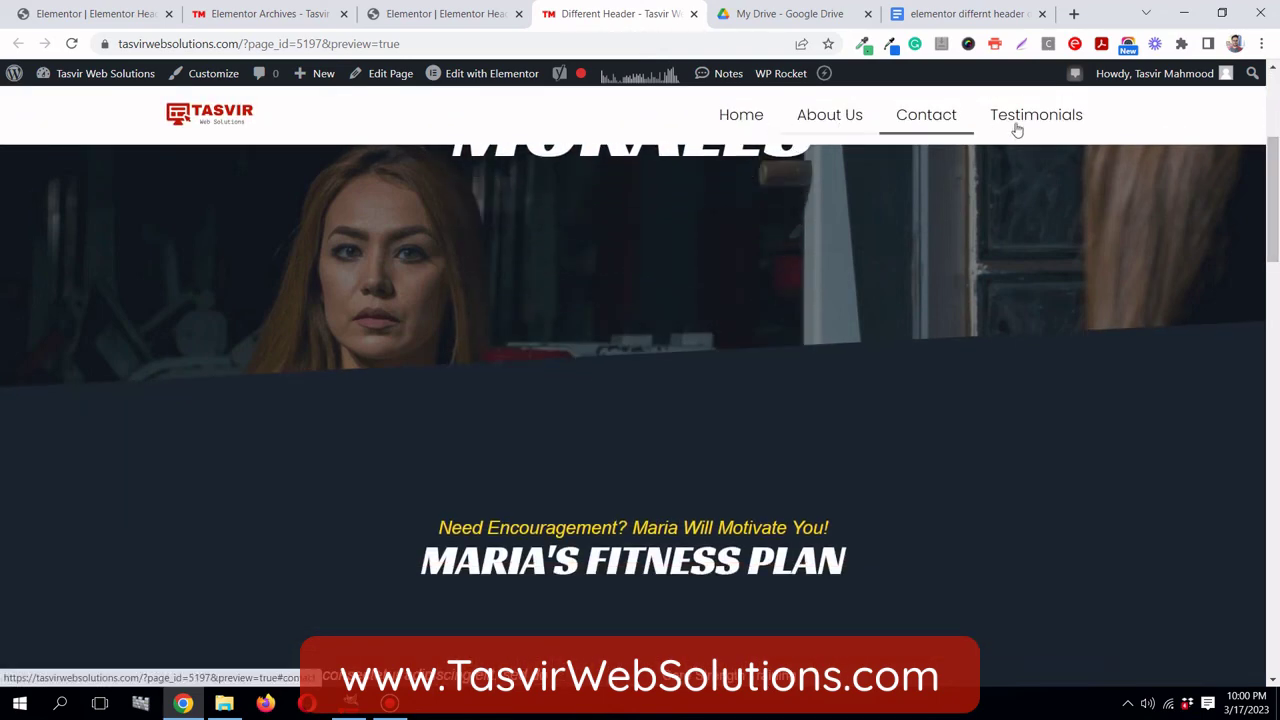
left_click_drag(1277, 186, 1274, 70)
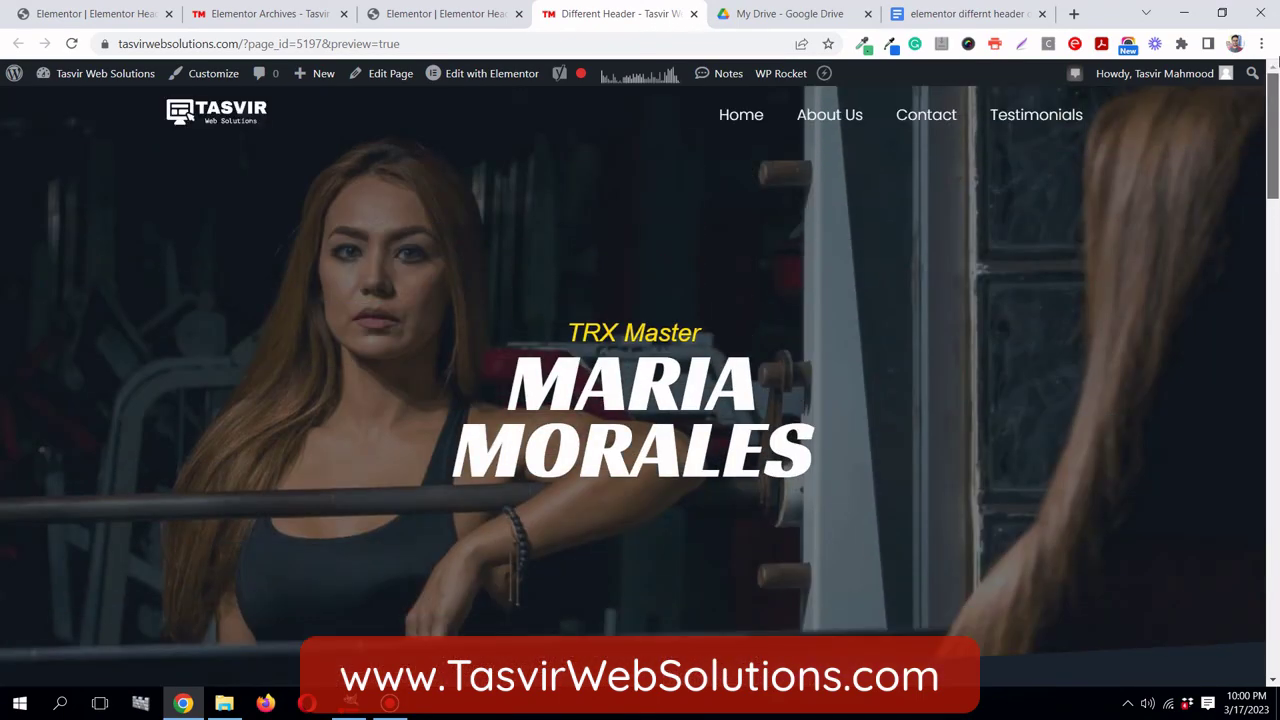
mouse_move(1273, 130)
left_mouse_down()
mouse_move(1276, 607)
mouse_move(1275, 120)
left_mouse_up()
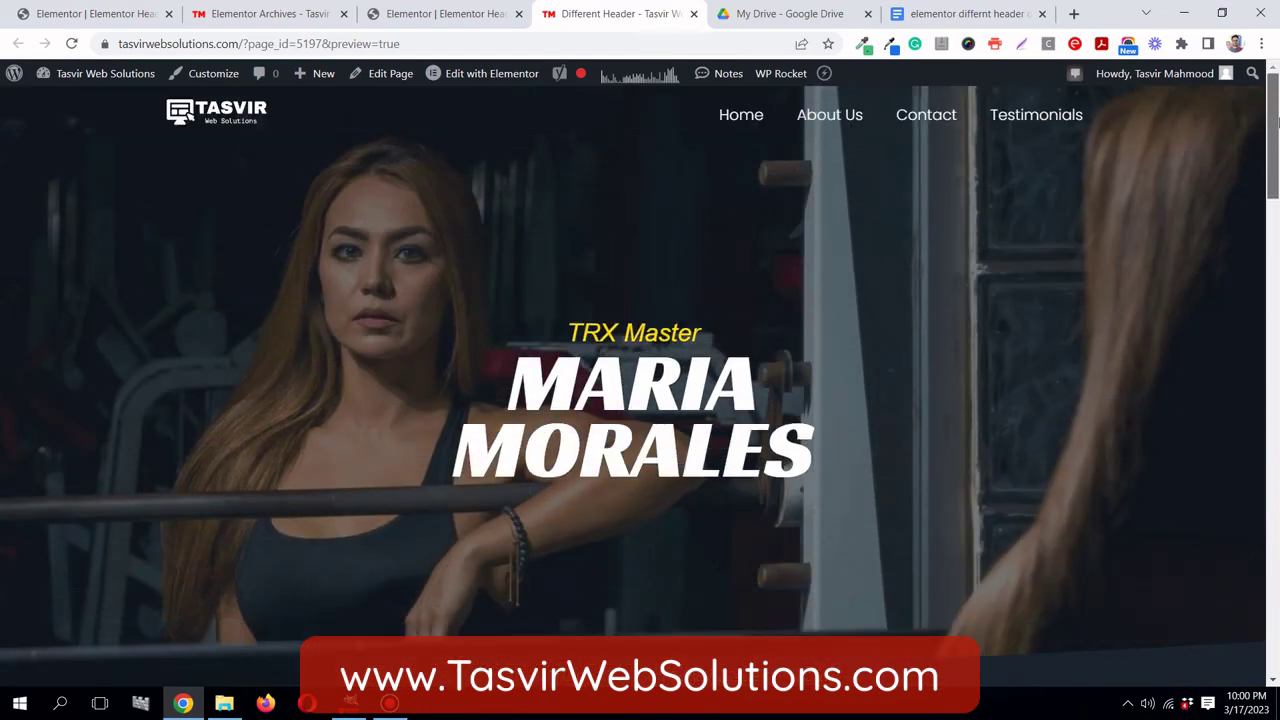